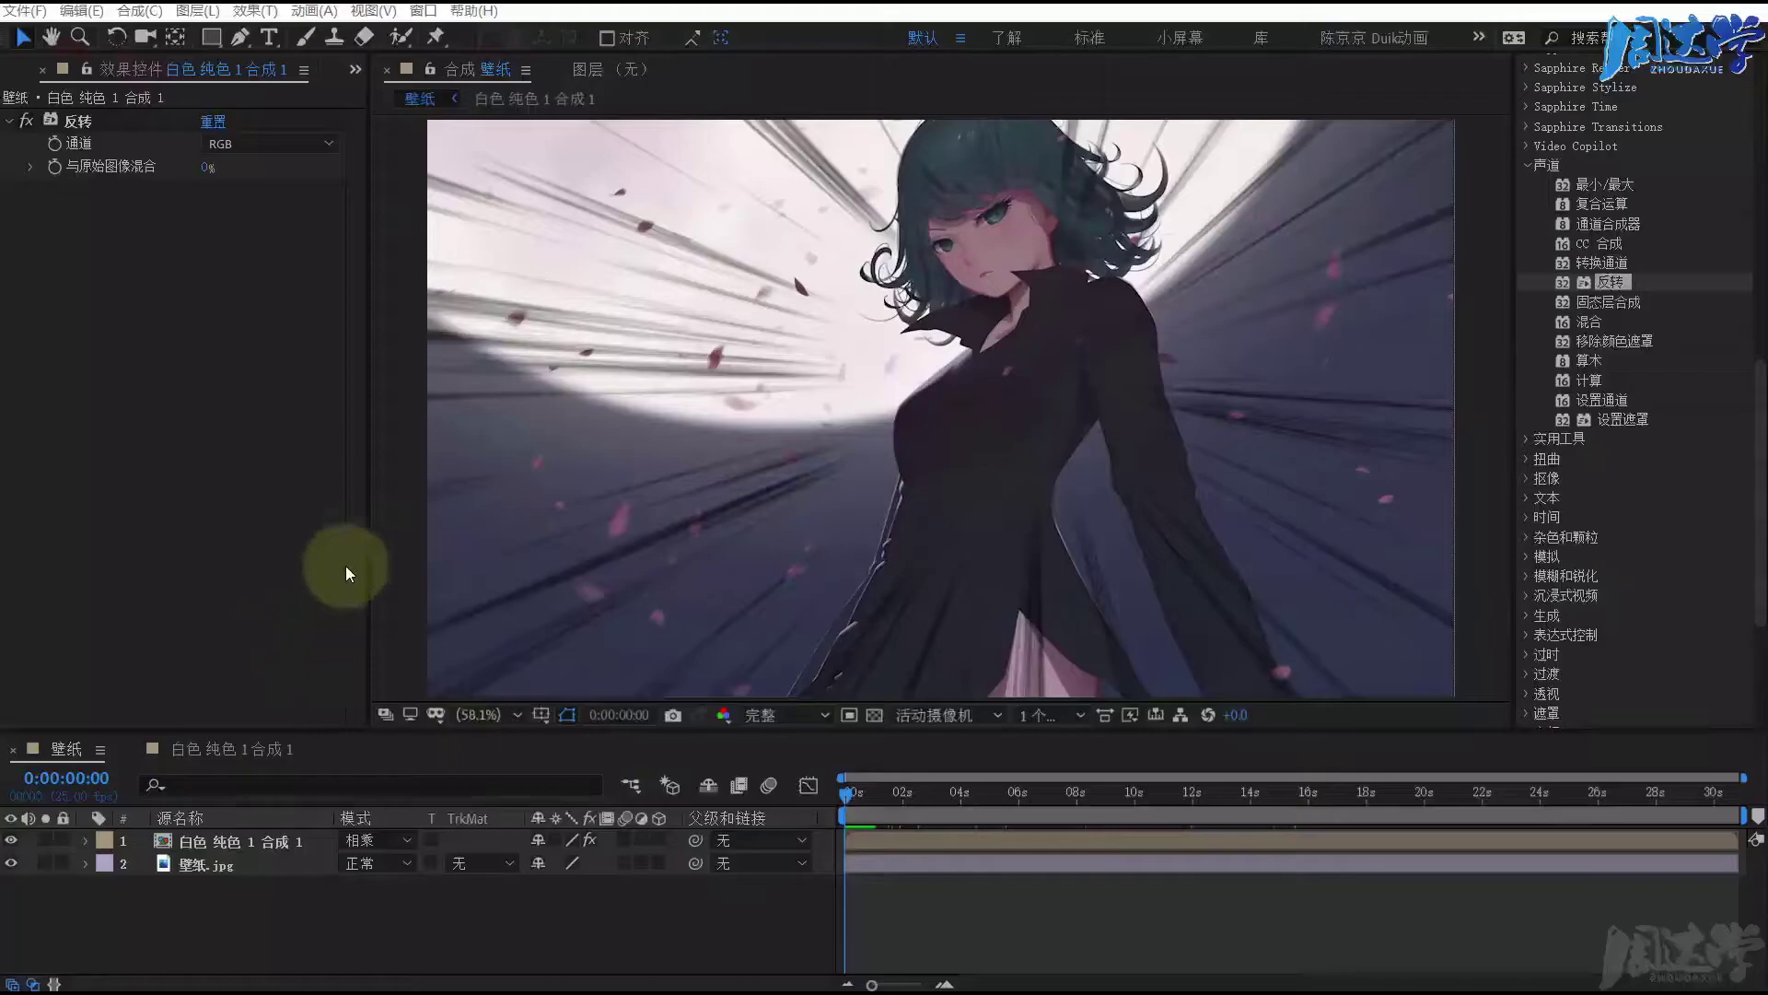
Step: Show the character mask, then play and stop a preview of the finished speed-line wallpaper
left_click(736, 346)
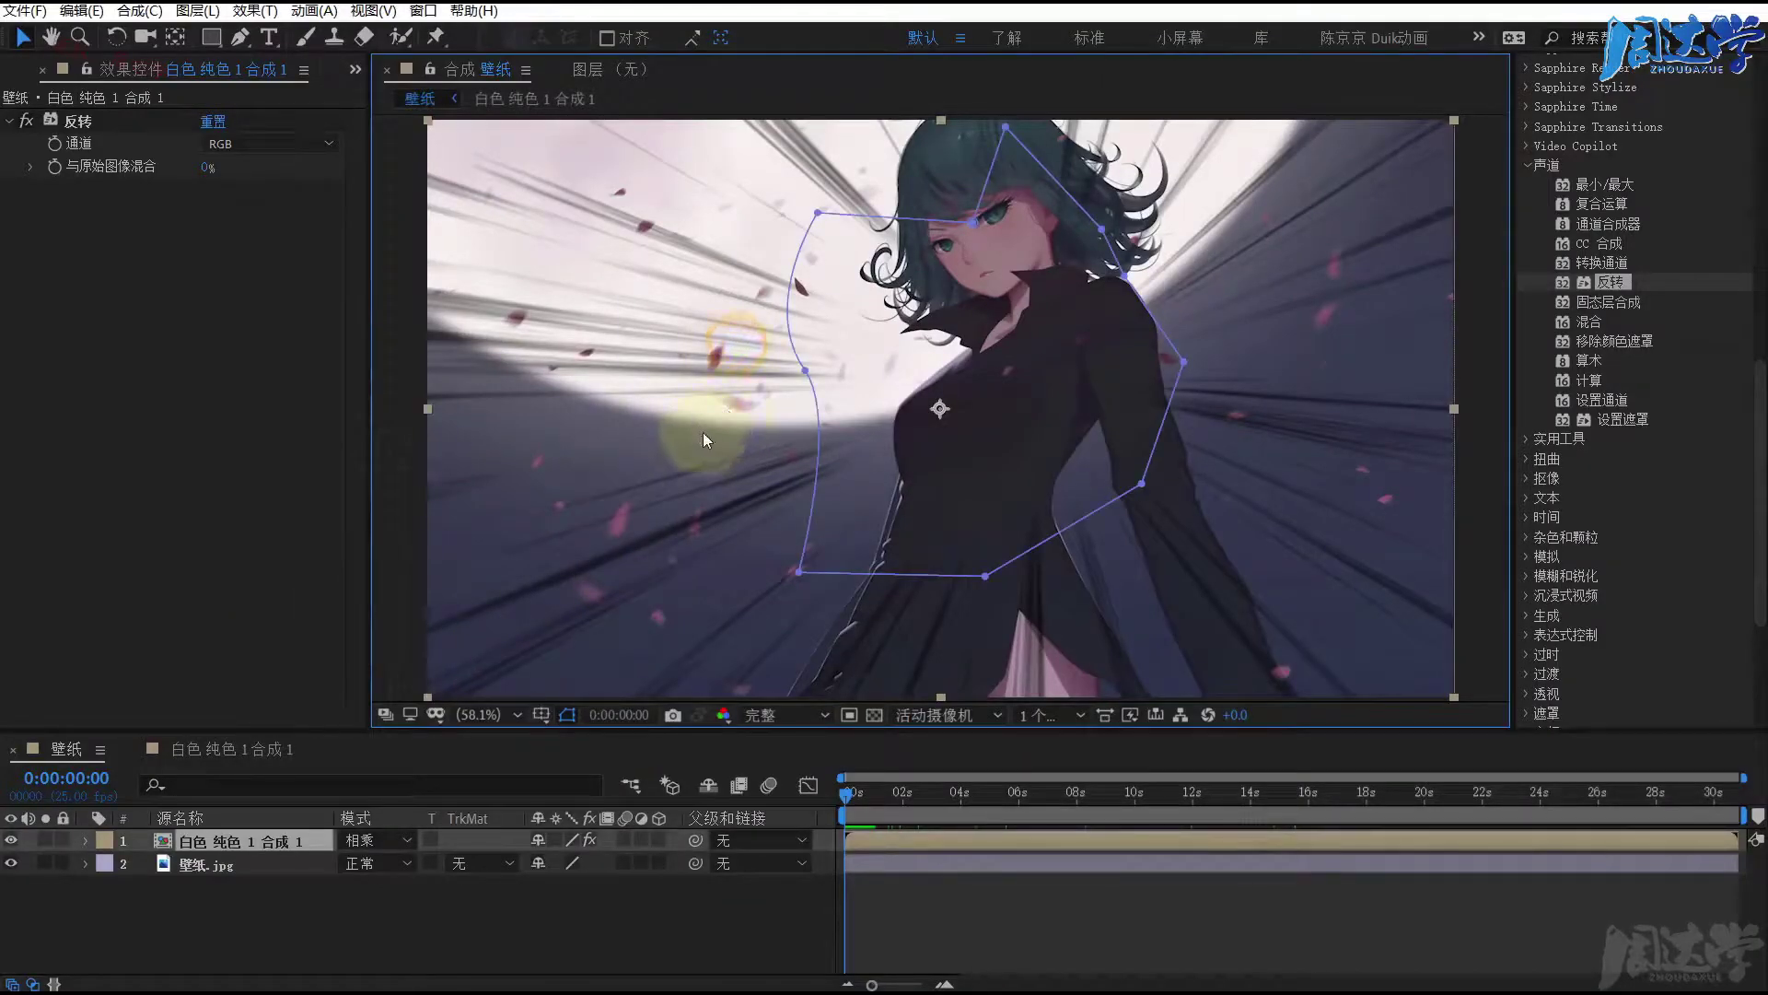
left_click(542, 918)
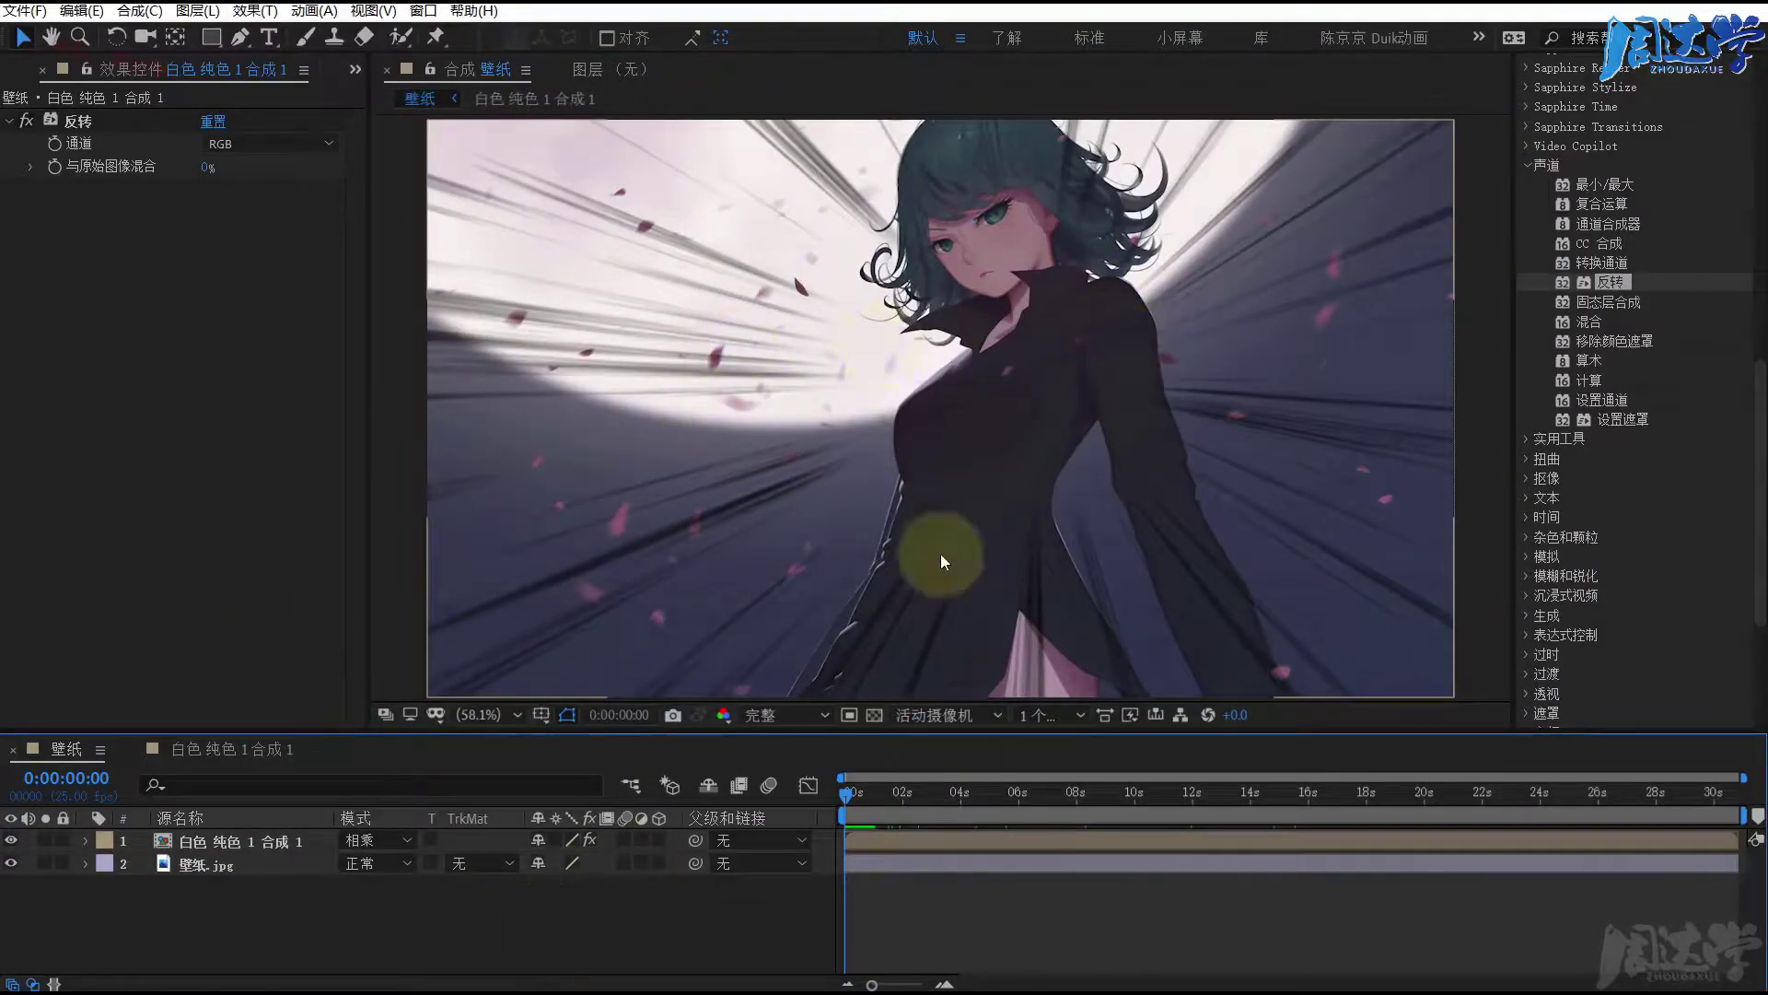
key("space")
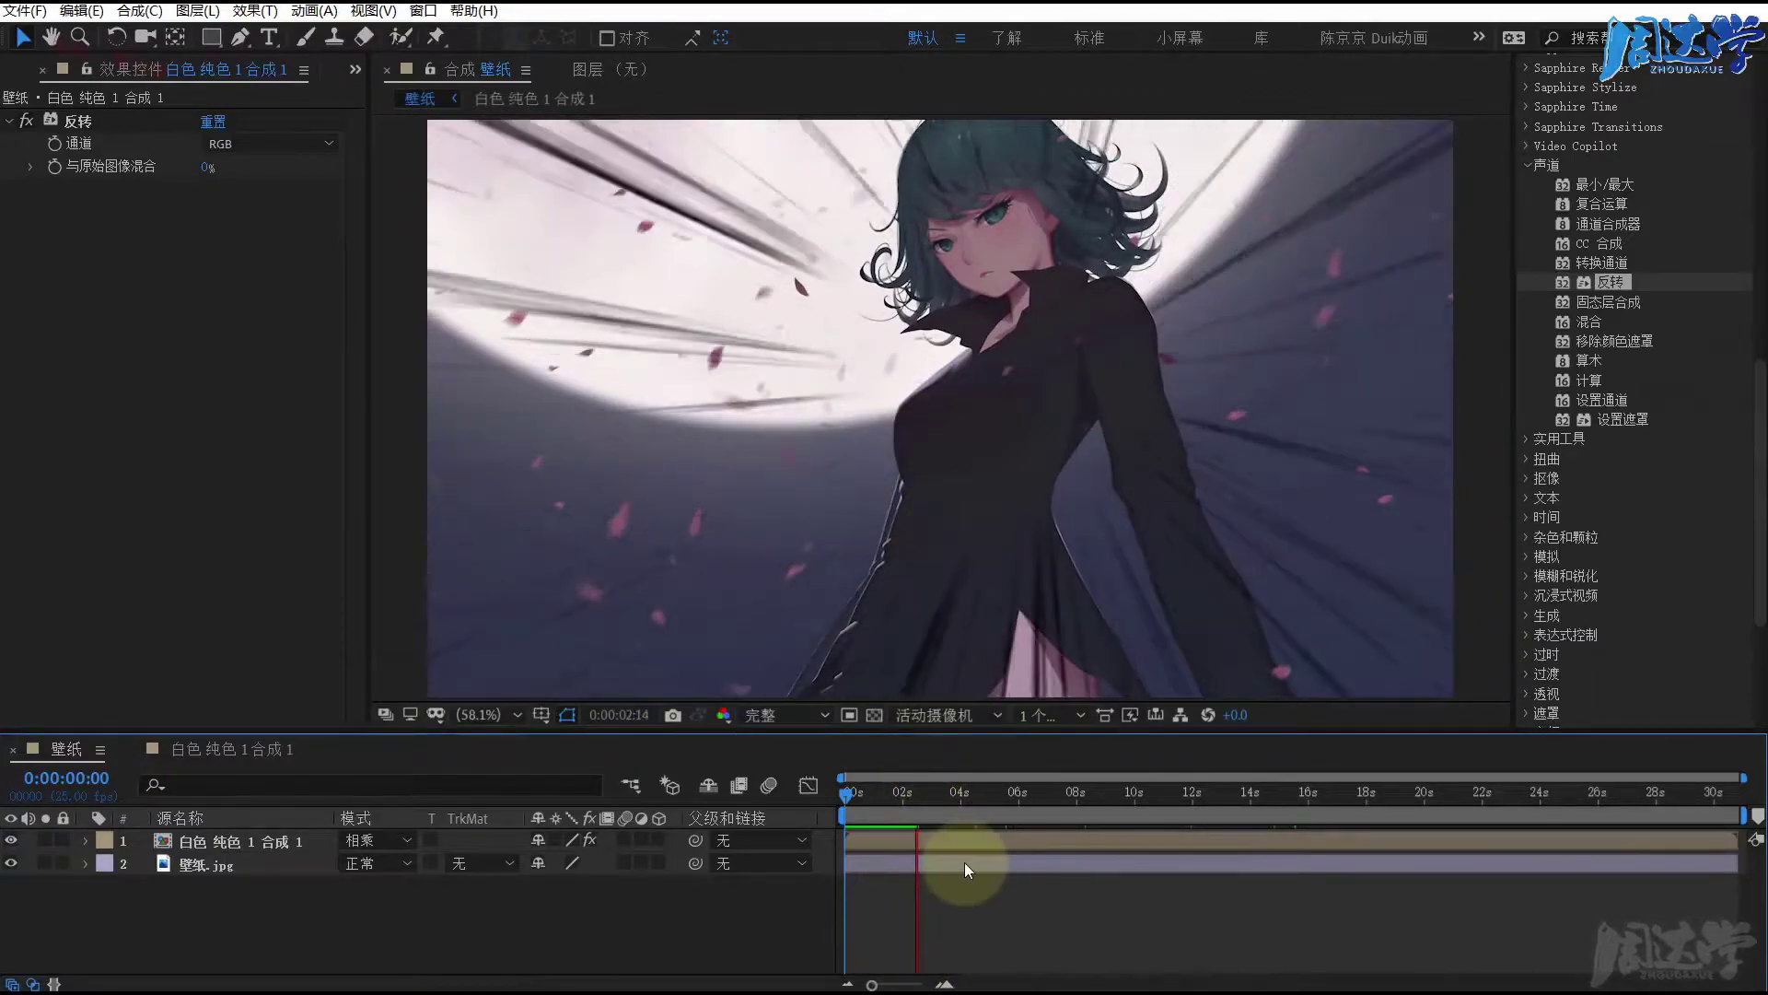
key("space")
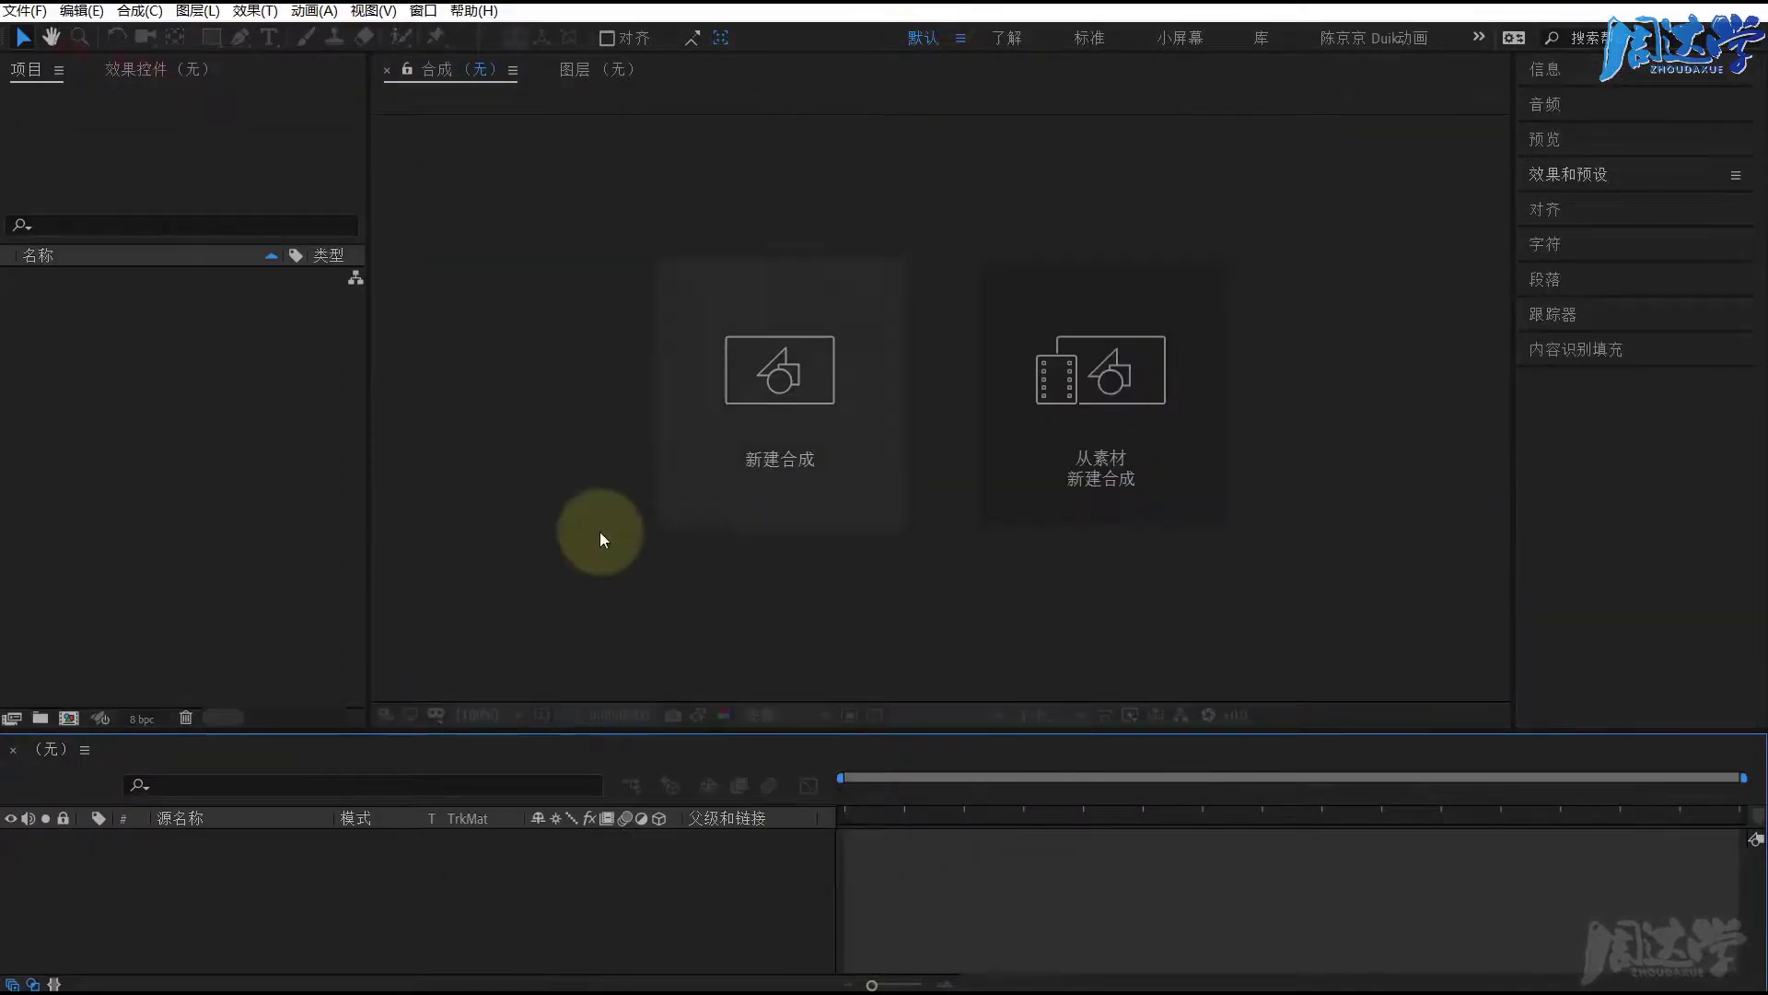
Step: Import 壁纸.jpg from folder 026 and build the 壁纸 composition from it
double_click(191, 379)
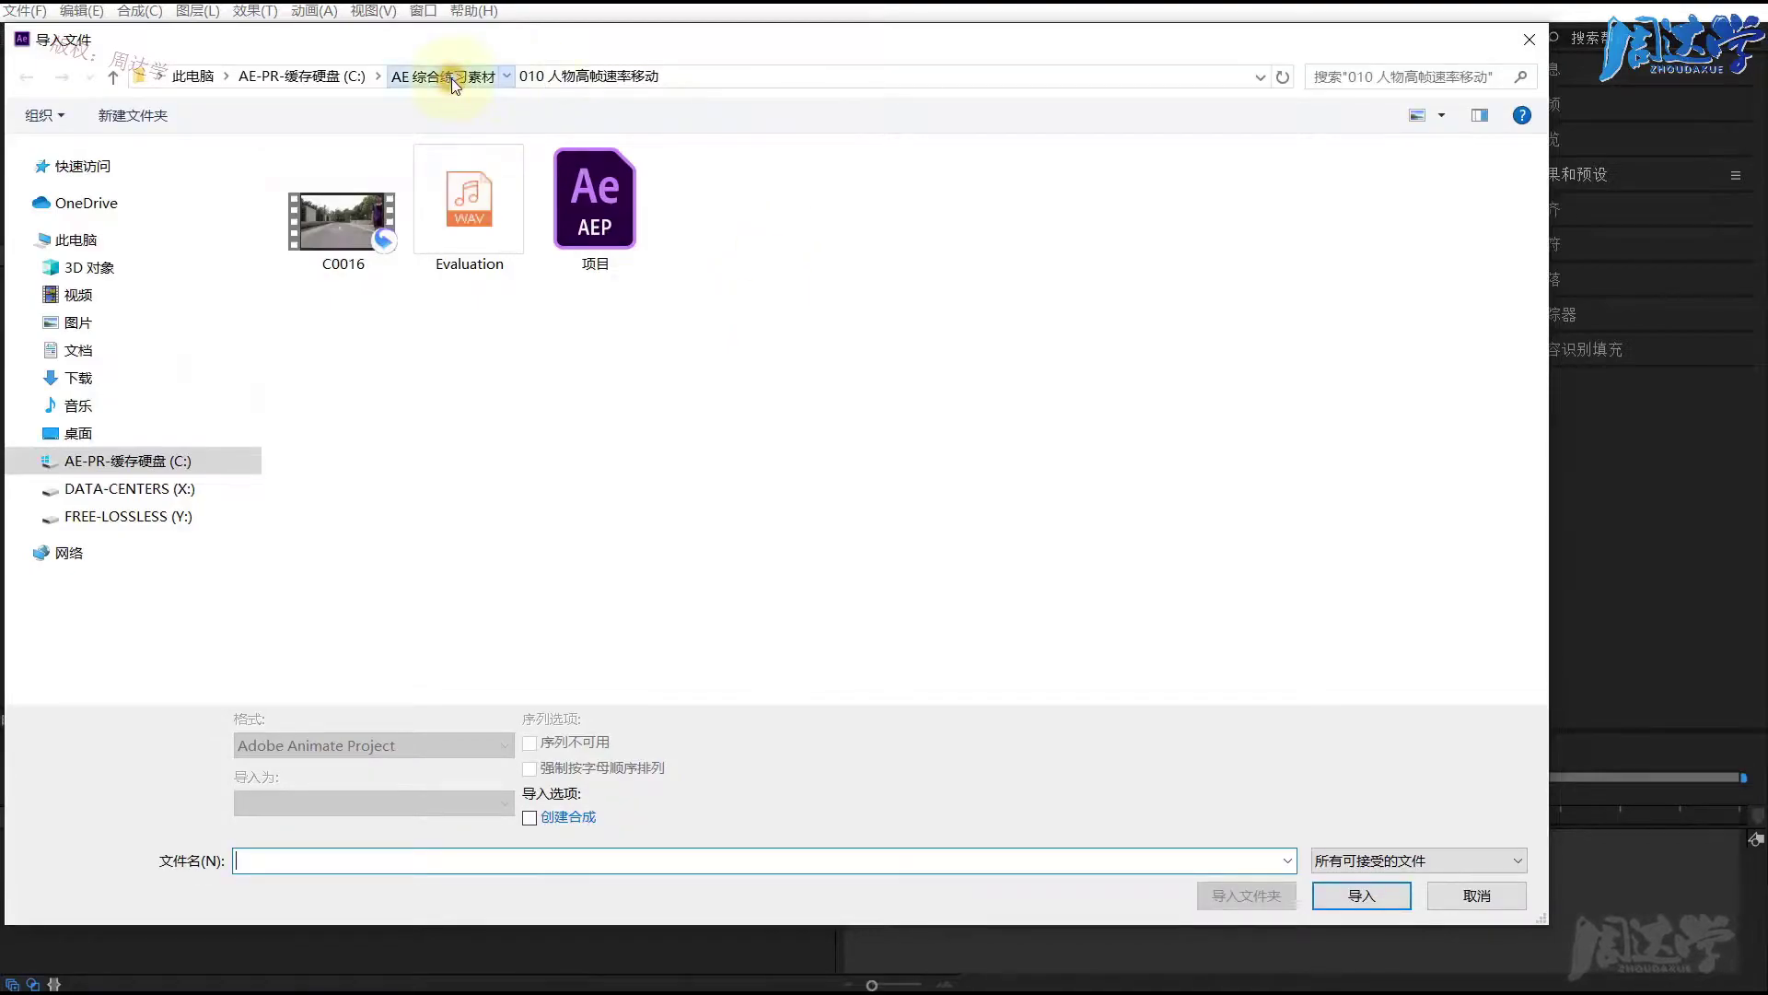
left_click(451, 79)
double_click(983, 521)
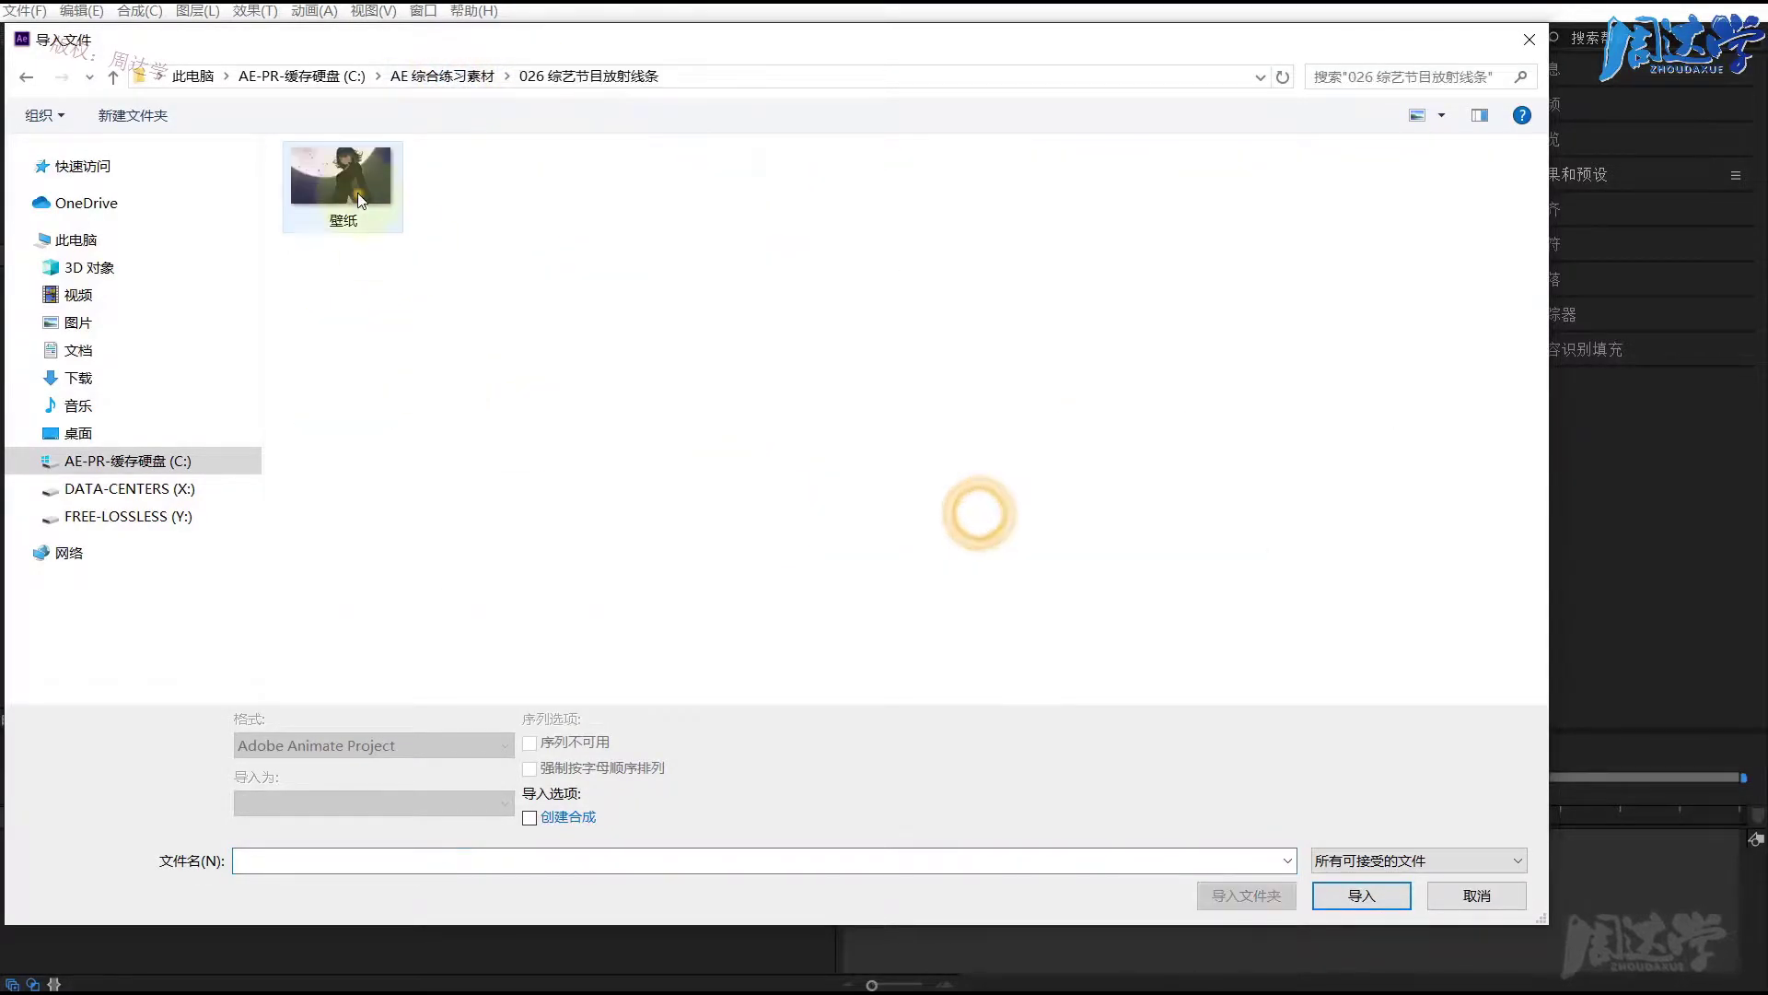
left_click(355, 189)
left_click(1341, 897)
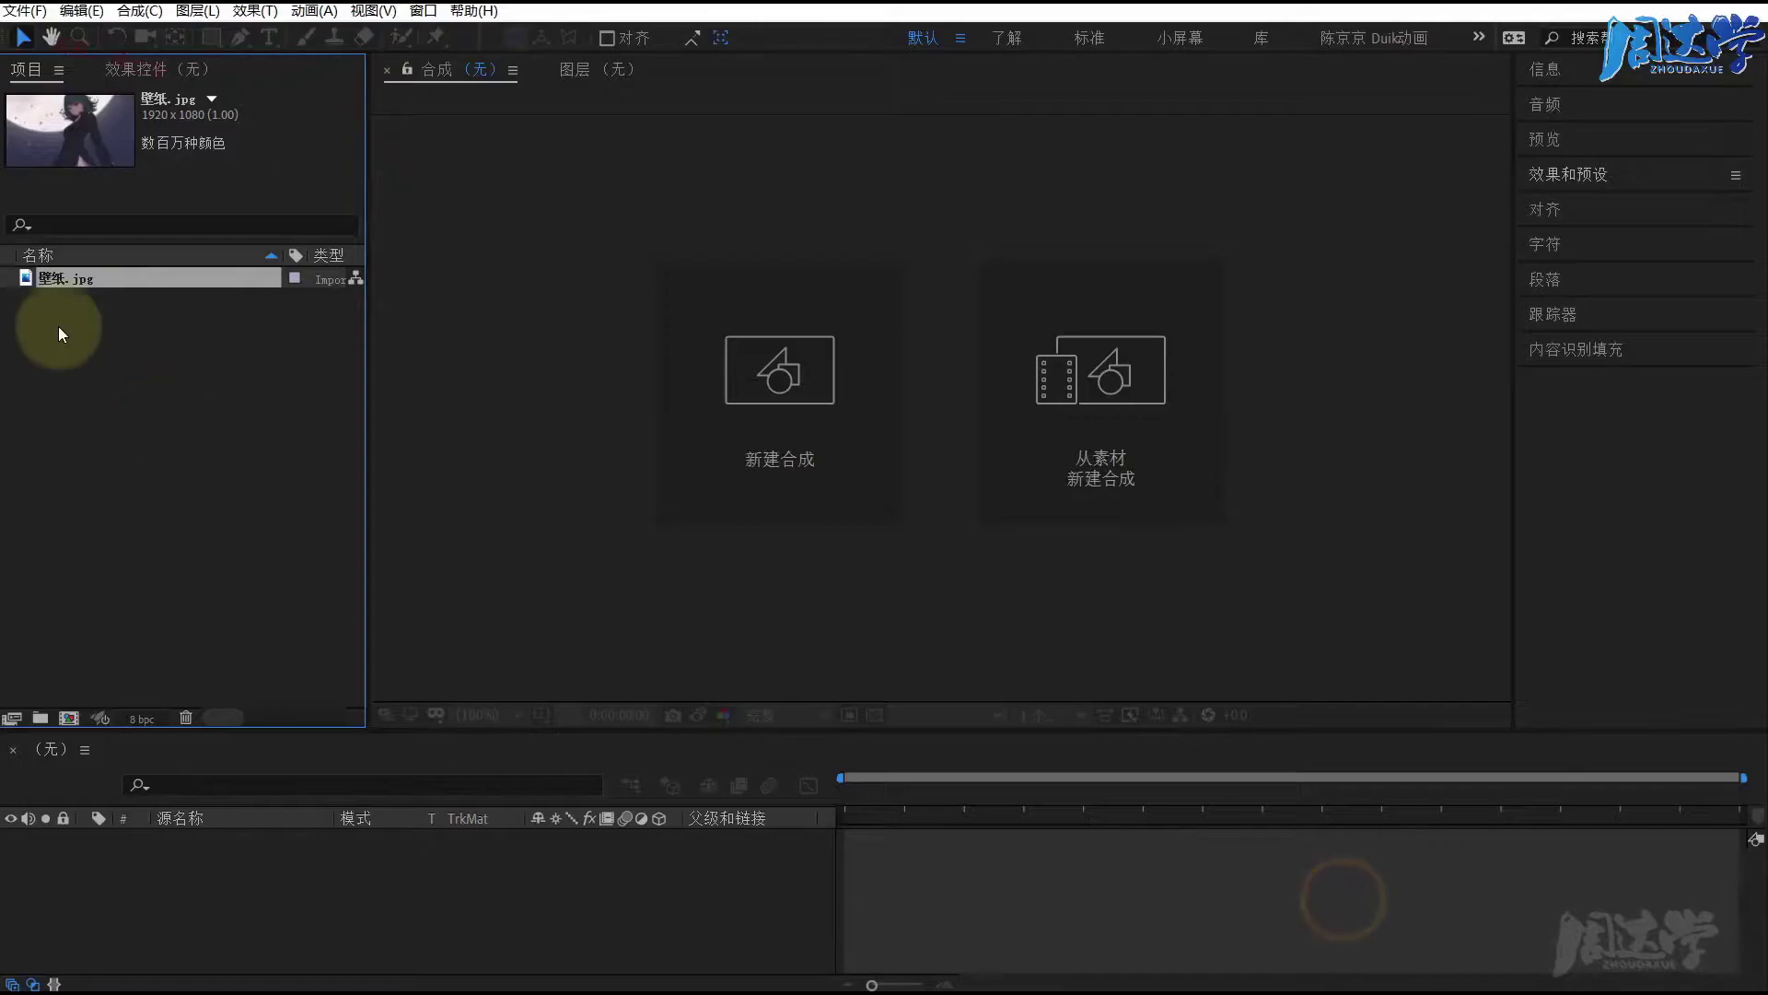
left_click_drag(86, 696, 69, 717)
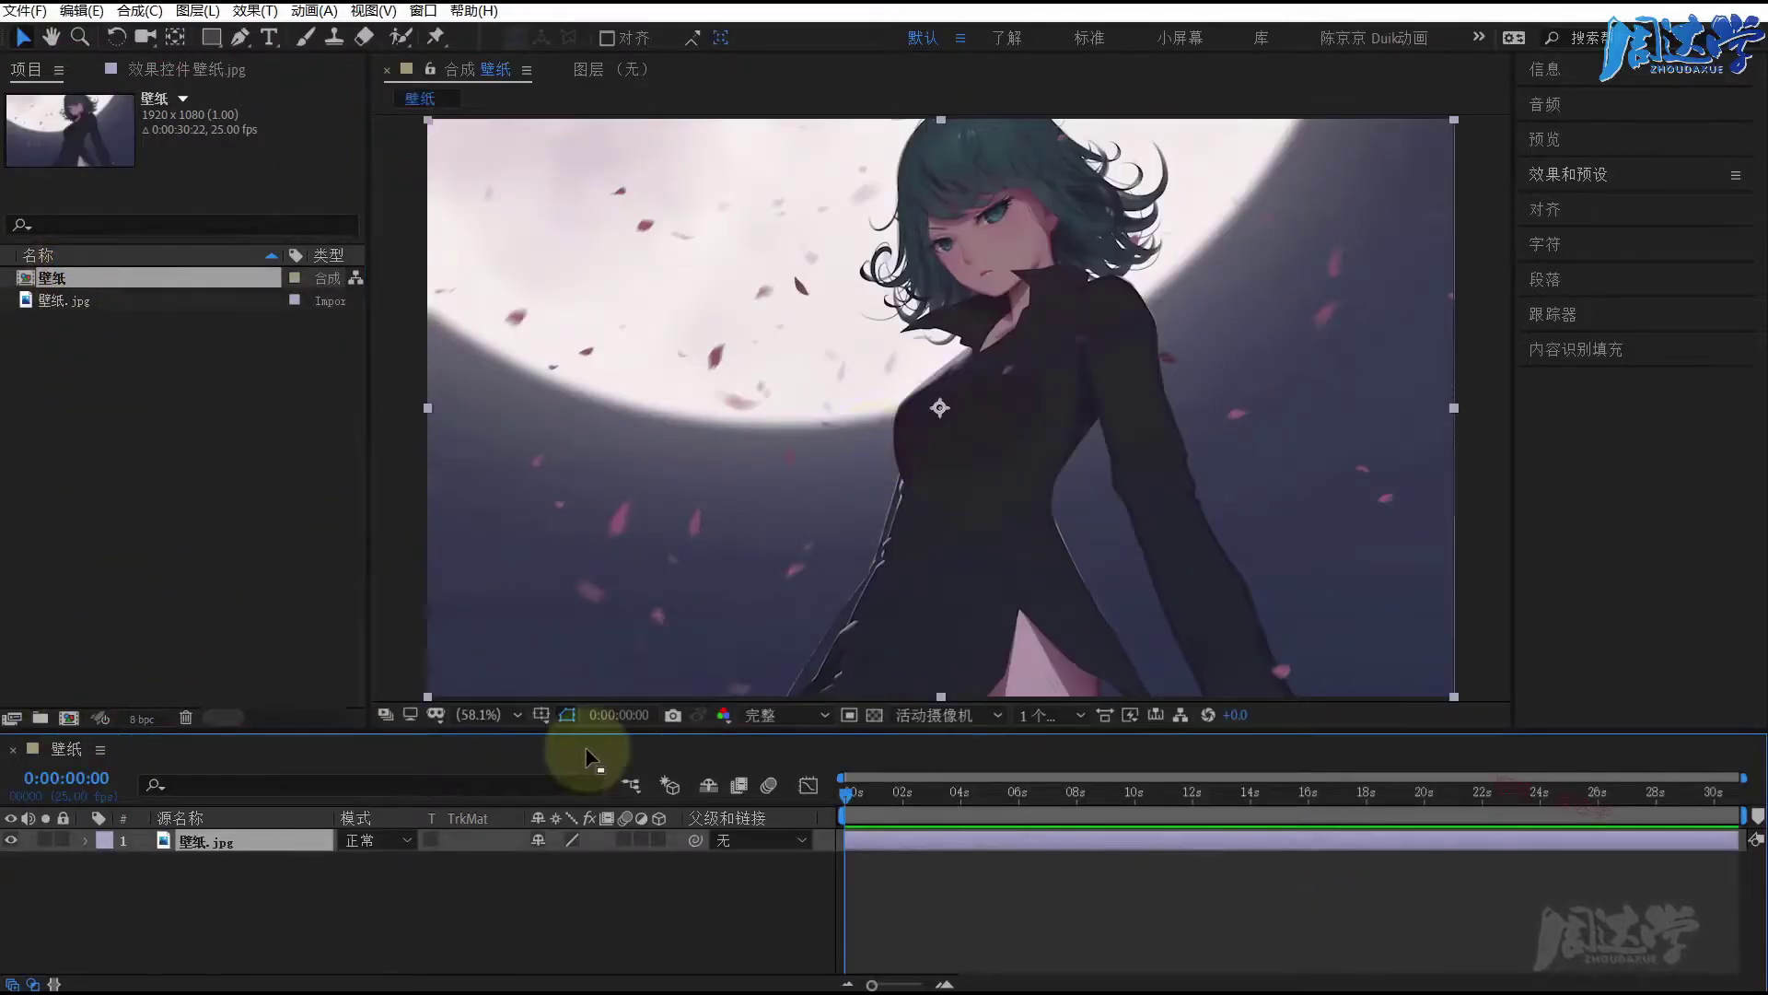
Step: Add a new white solid layer above the wallpaper
right_click(396, 889)
mouse_move(516, 897)
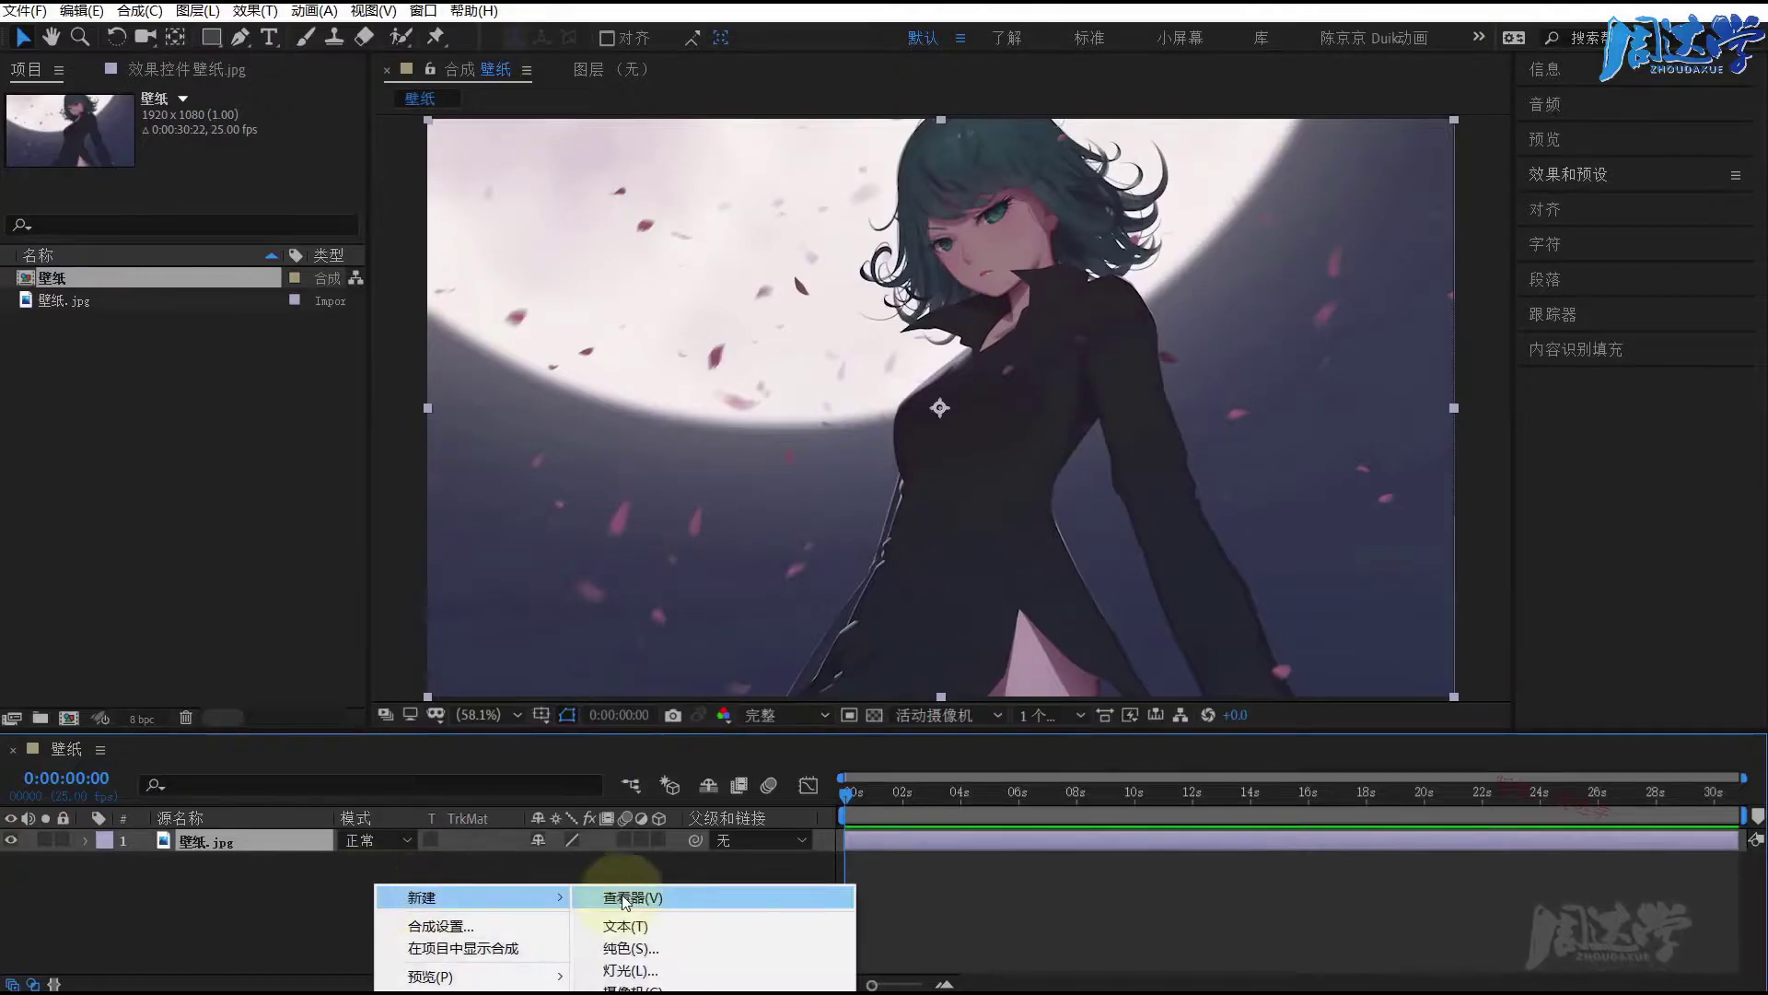
left_click(626, 948)
left_click(439, 630)
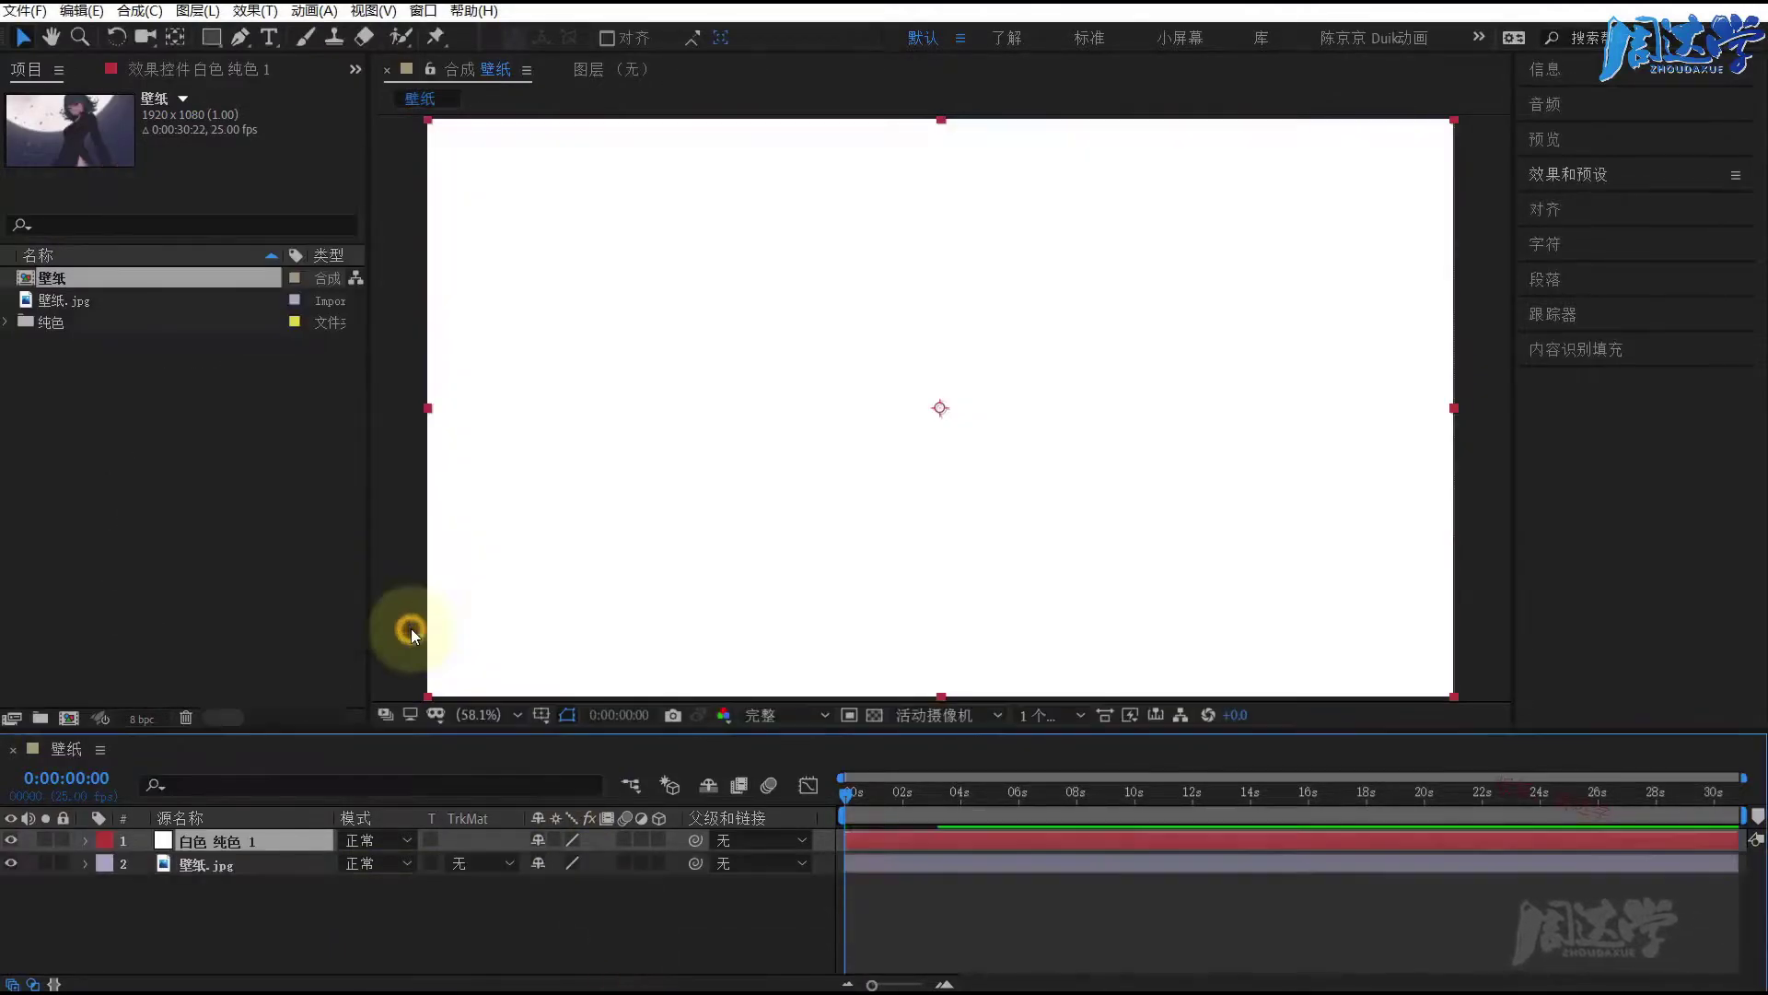
Step: Search 杂色 in Effects & Presets and apply Fractal Noise (分形杂色) to the solid
left_click(1584, 174)
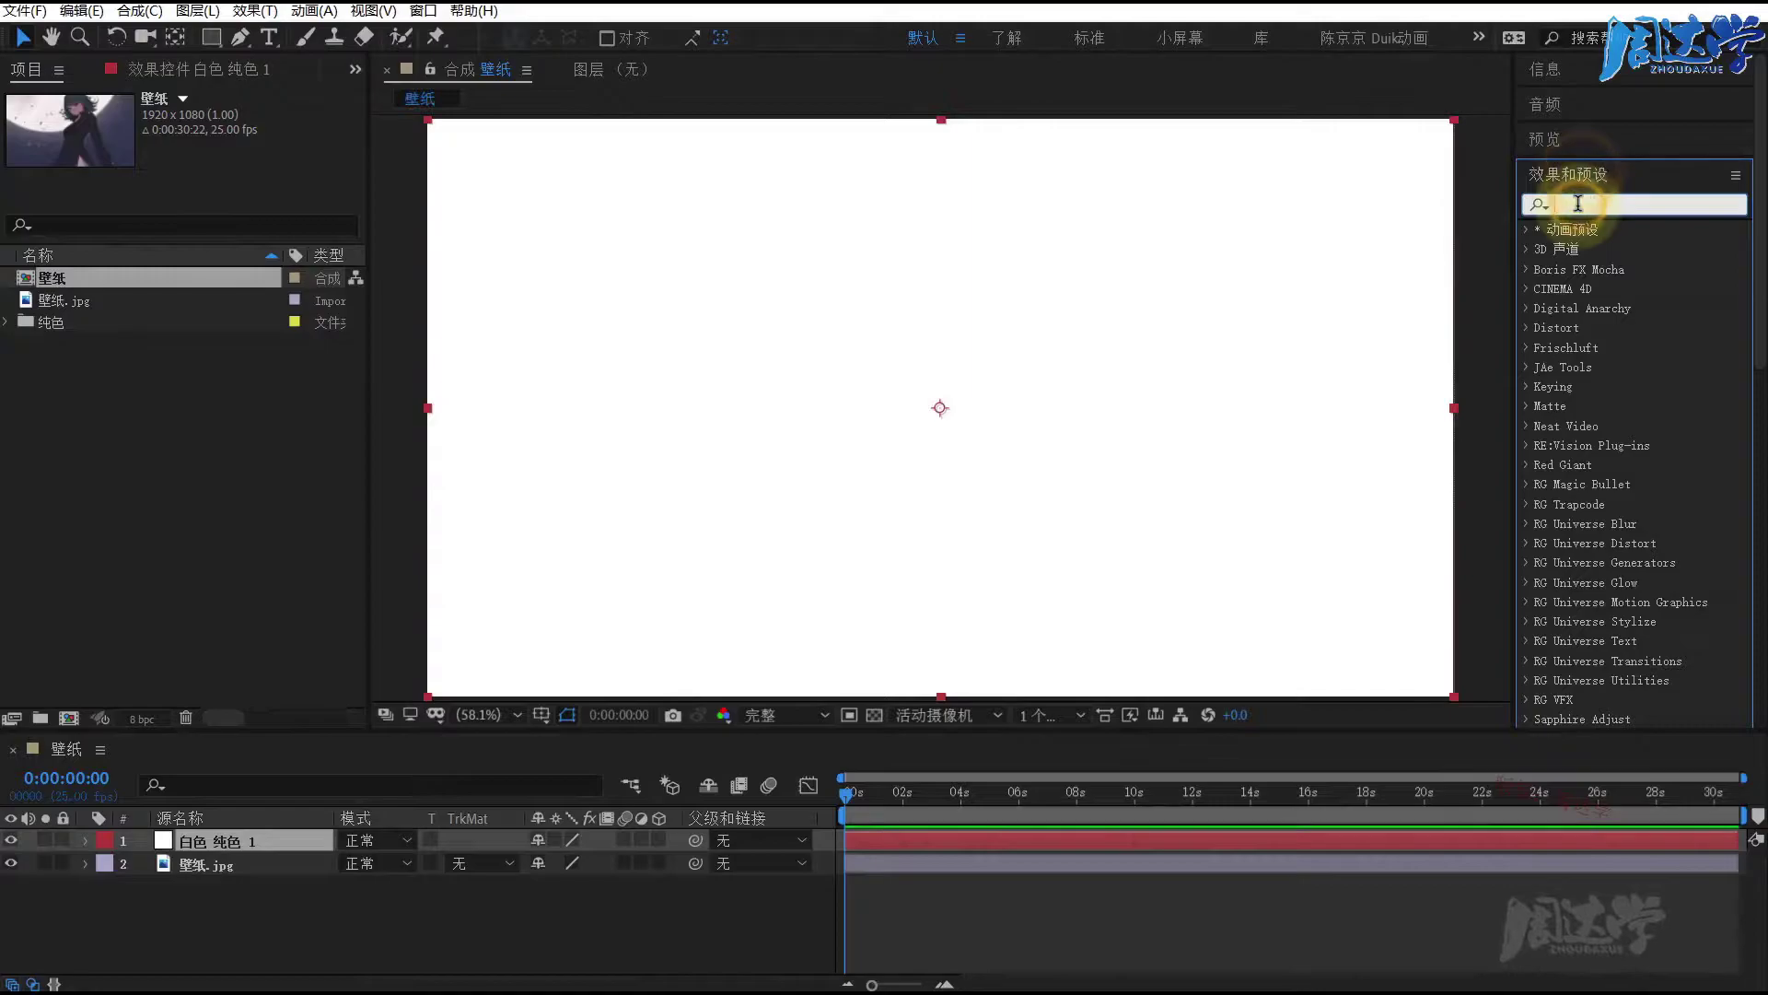
type("fen'x")
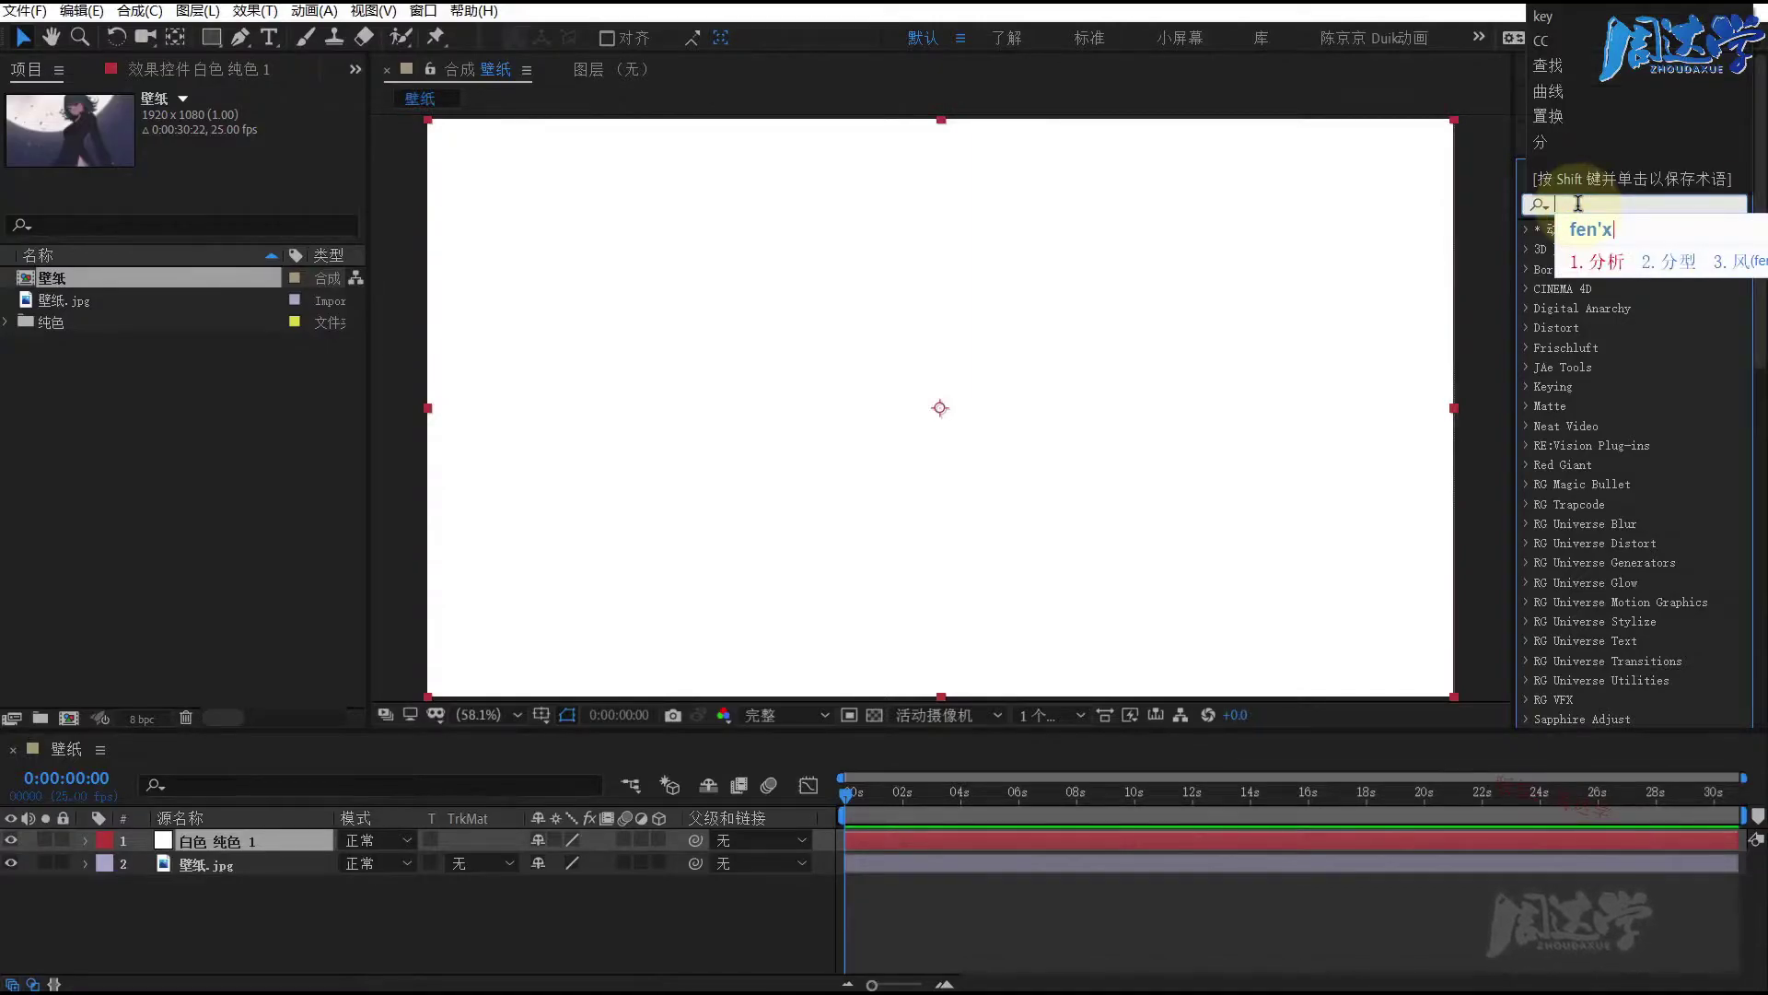
key("BackSpace")
key("BackSpace")
key("BackSpace")
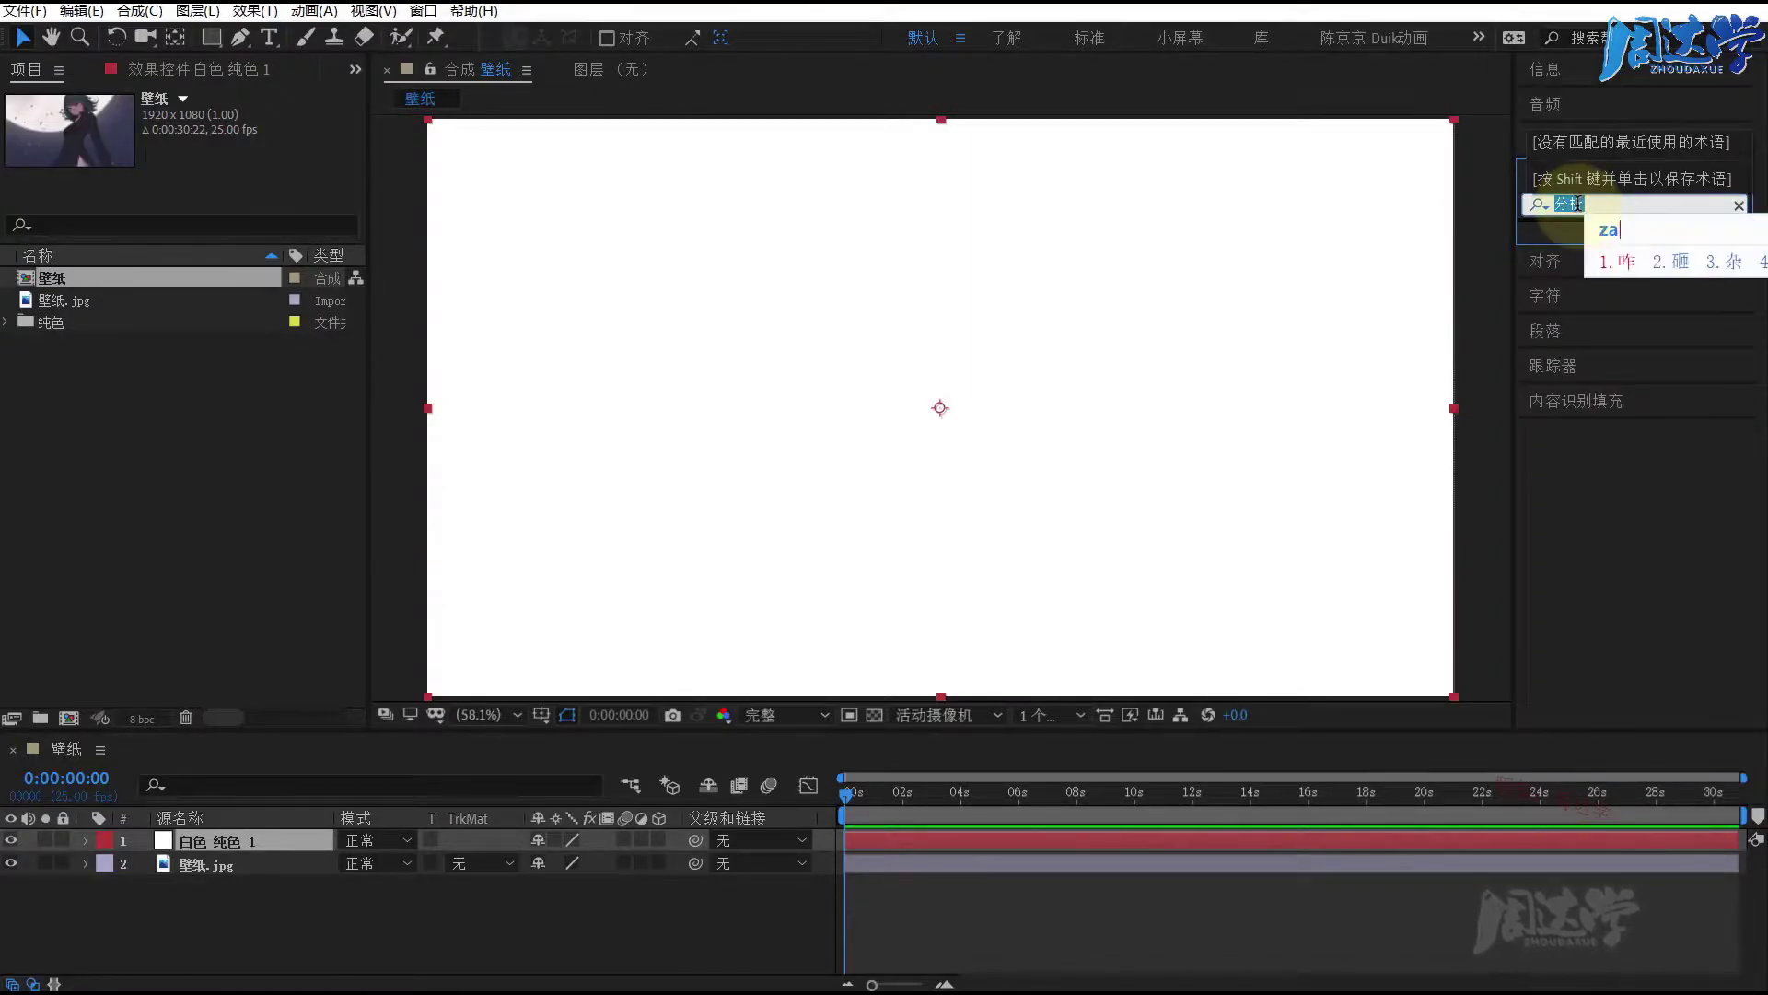
type("杂色")
left_click_drag(1617, 248, 195, 838)
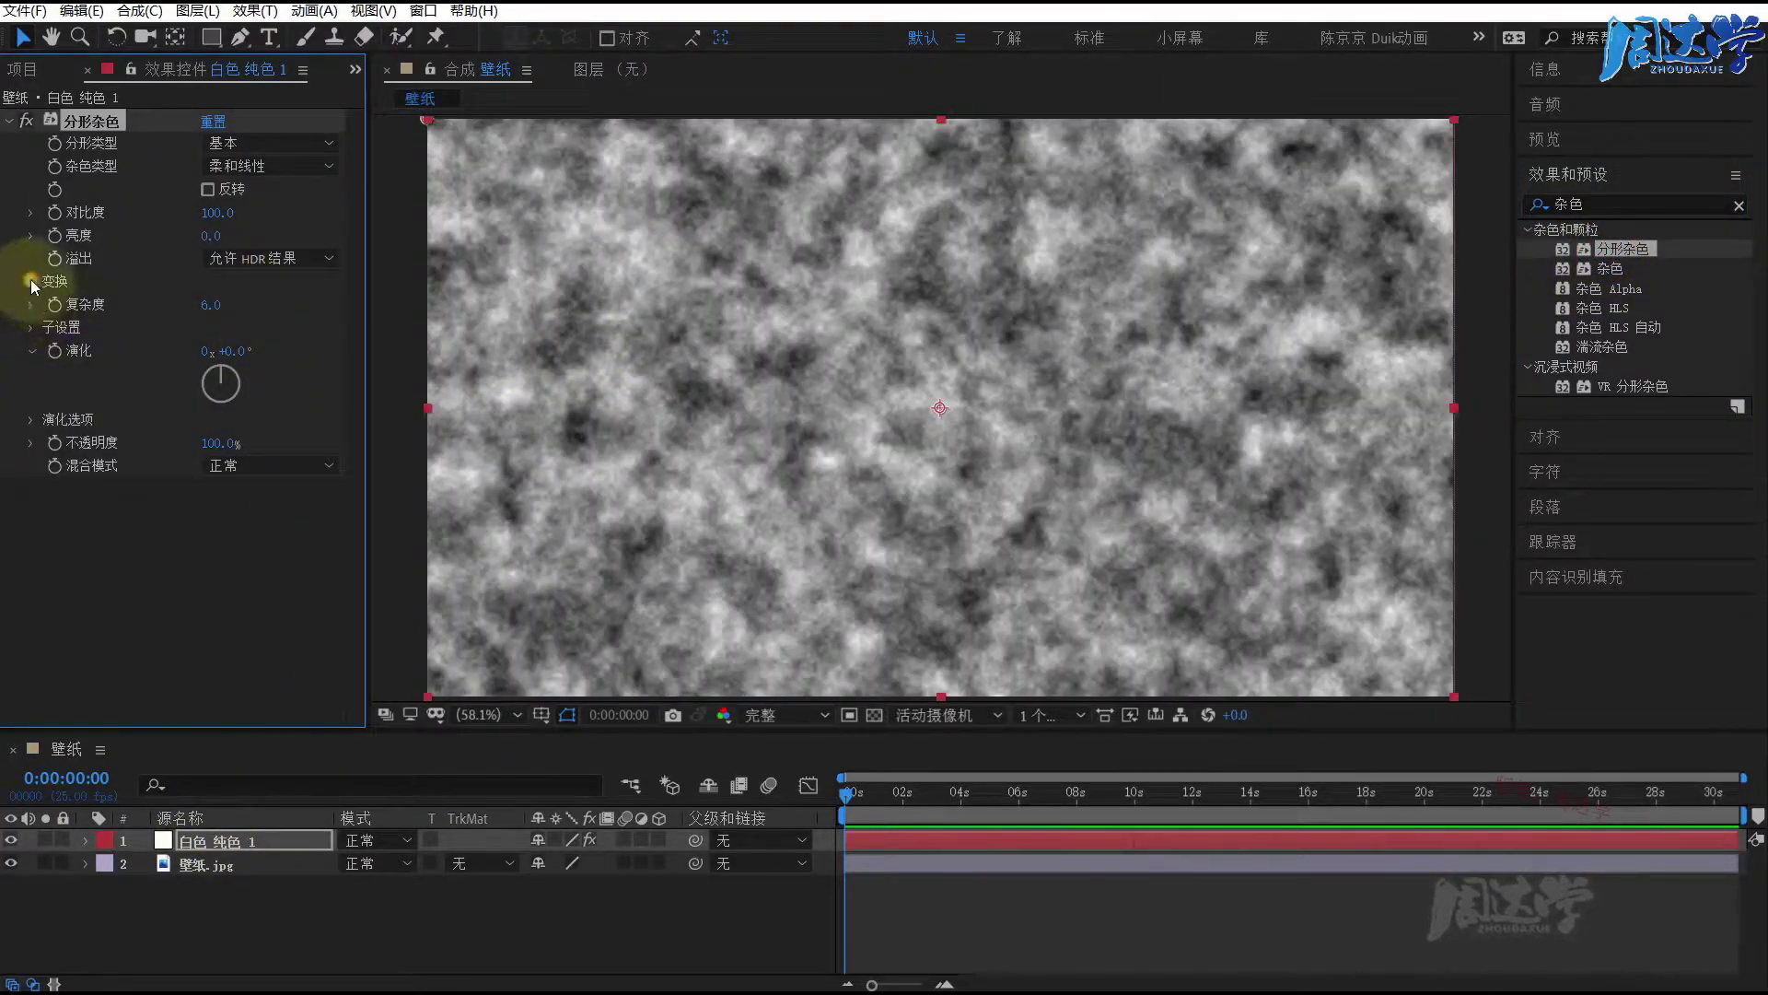
Step: Turn off Uniform Scaling in the noise Transform and set Scale Width to 20
left_click(30, 281)
left_click(207, 328)
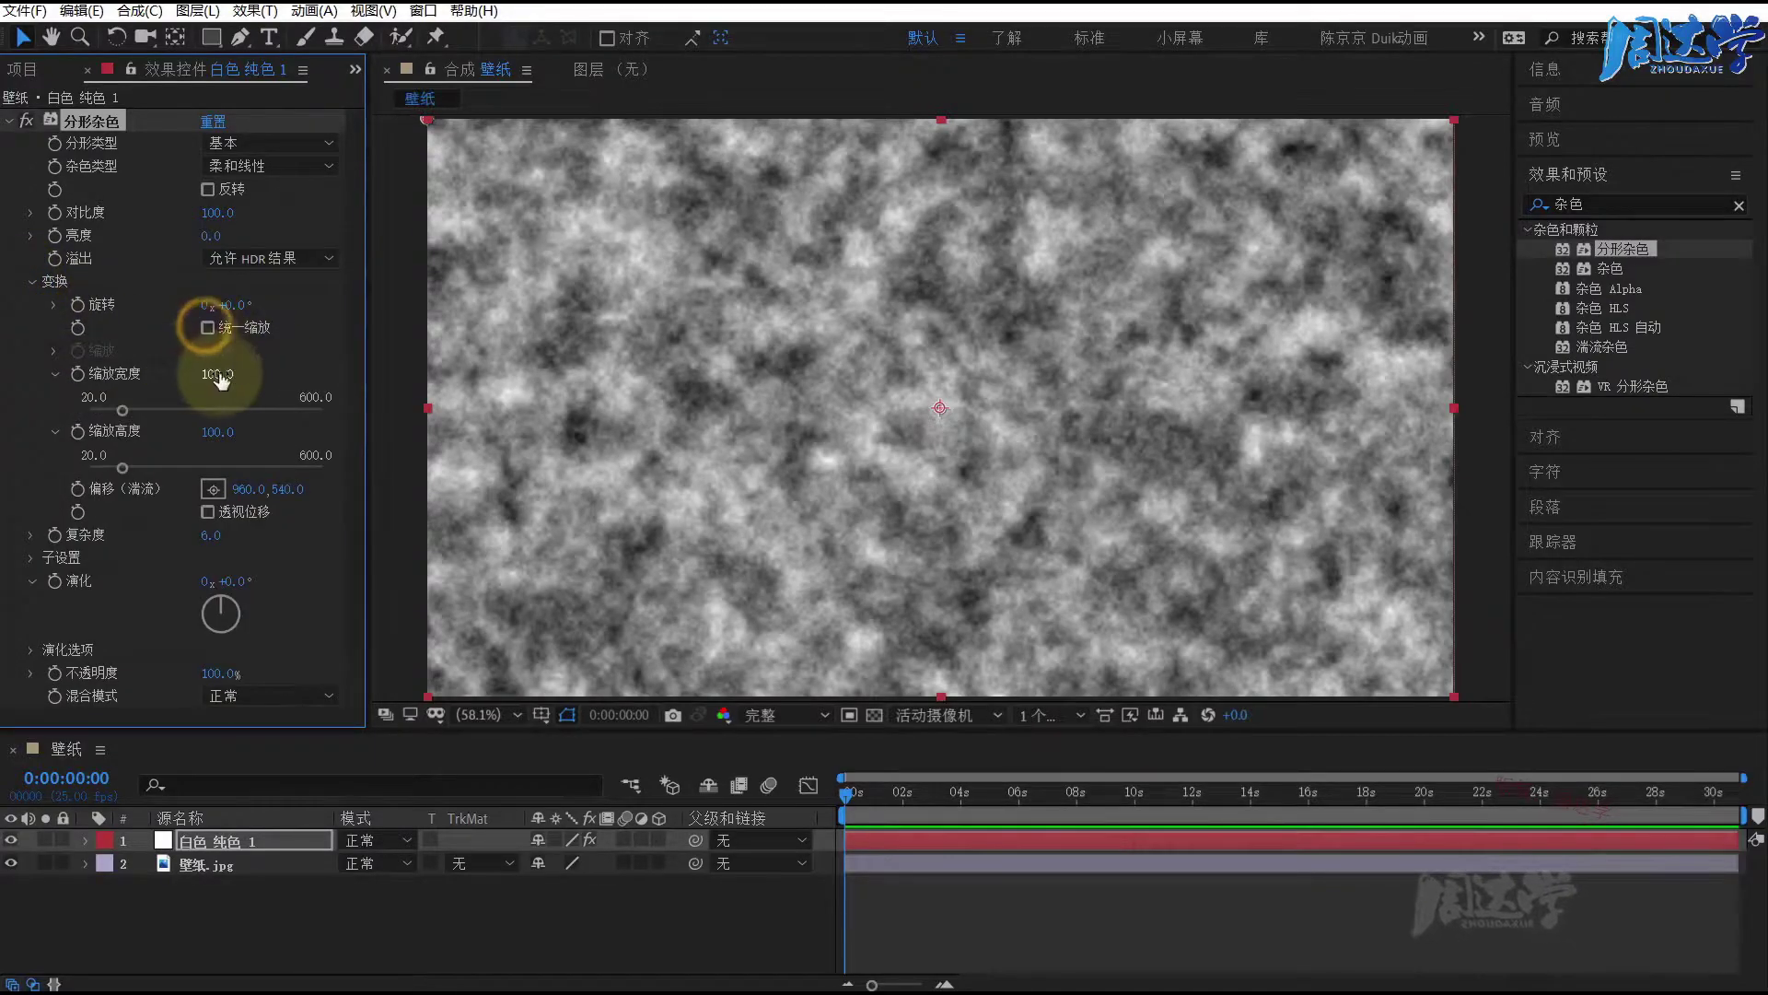
left_click_drag(219, 380, 96, 417)
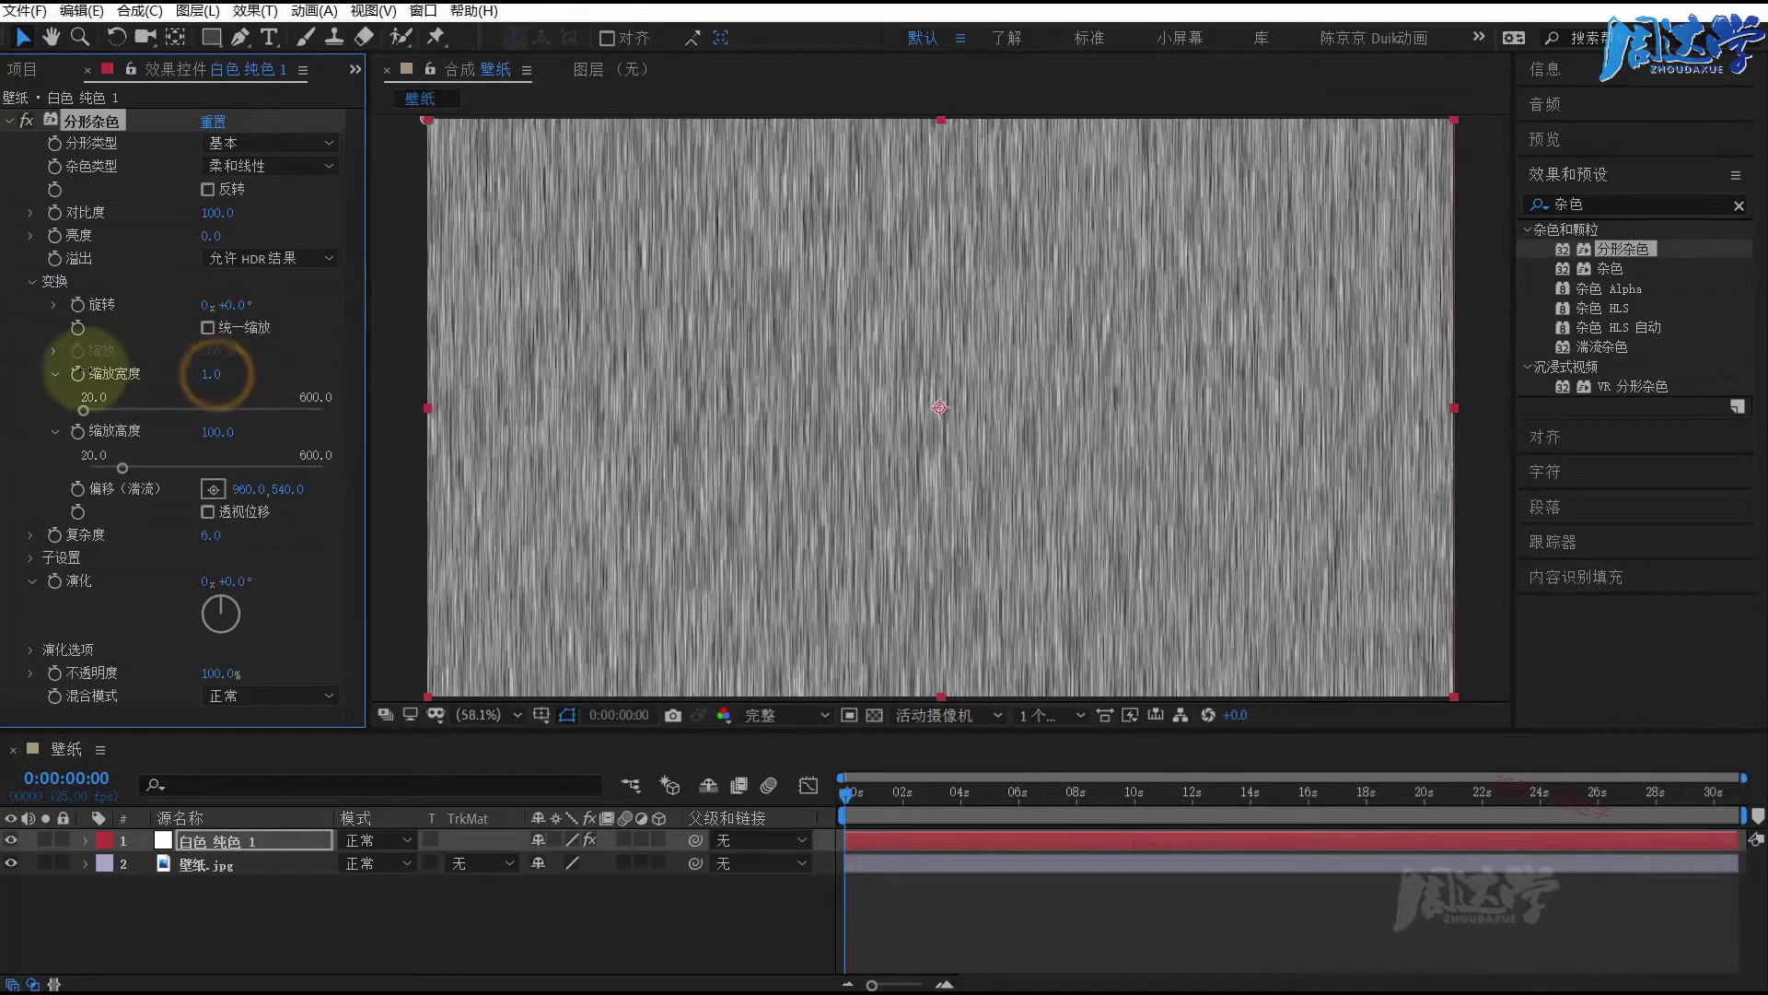
left_click(217, 382)
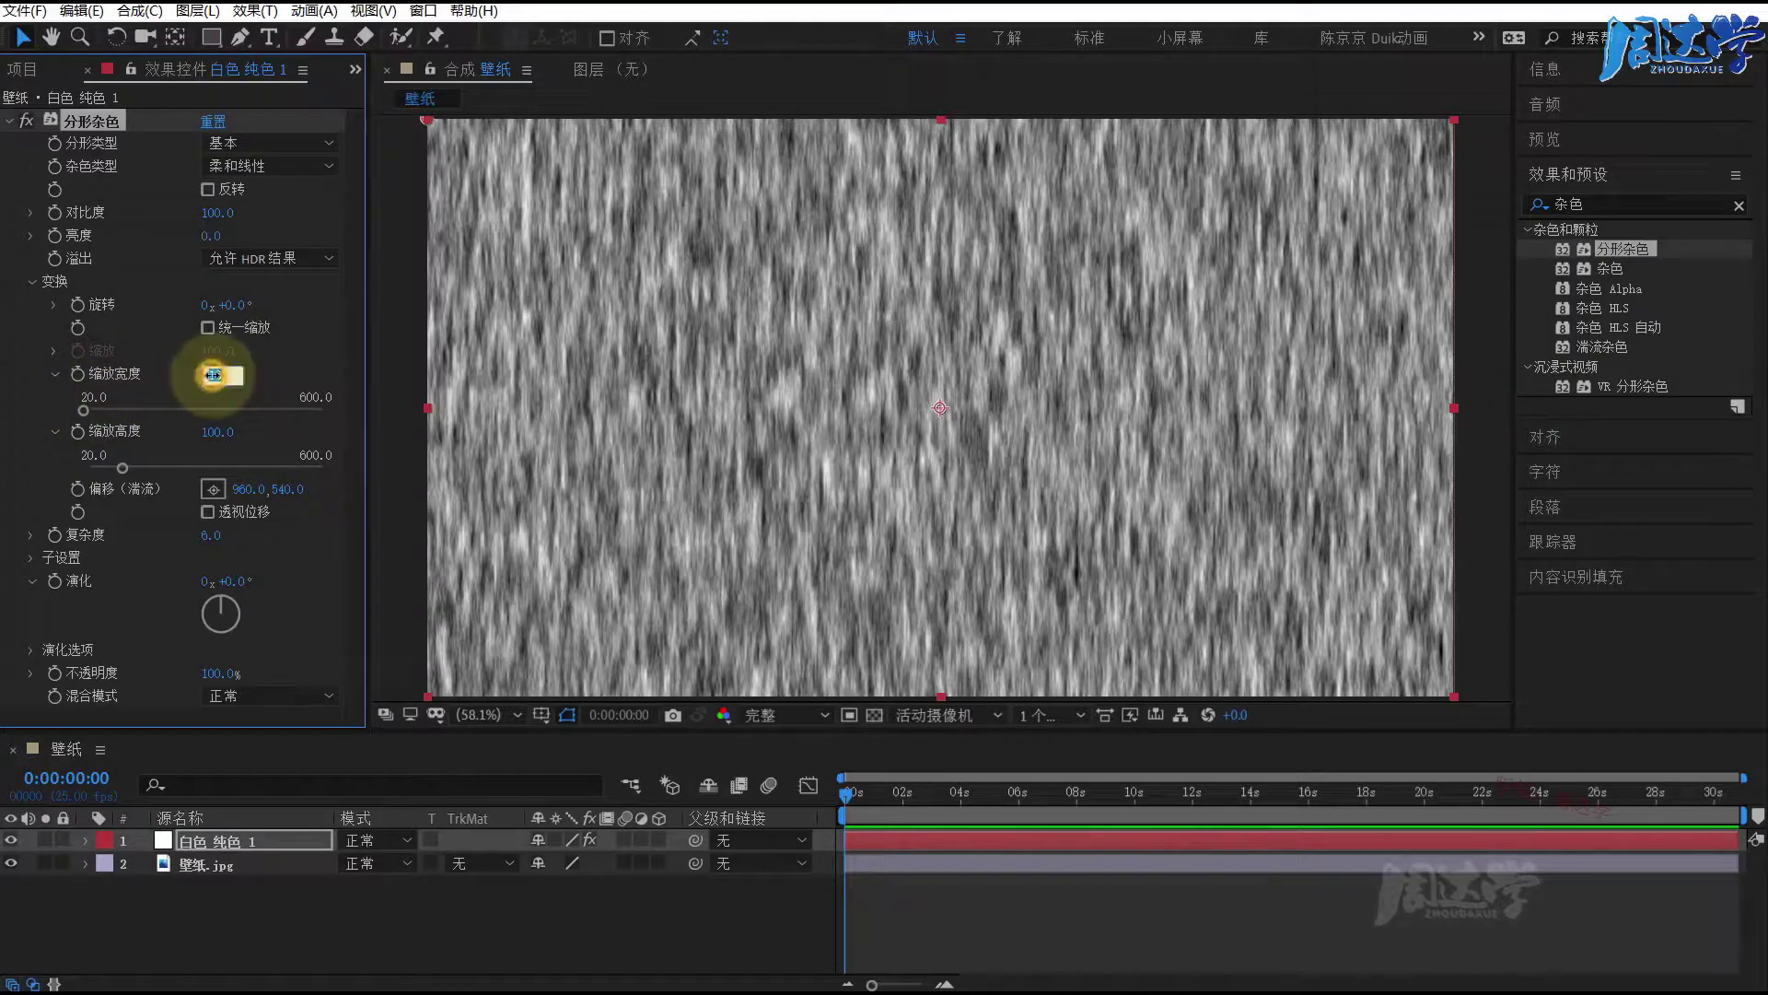
type("20")
key("Return")
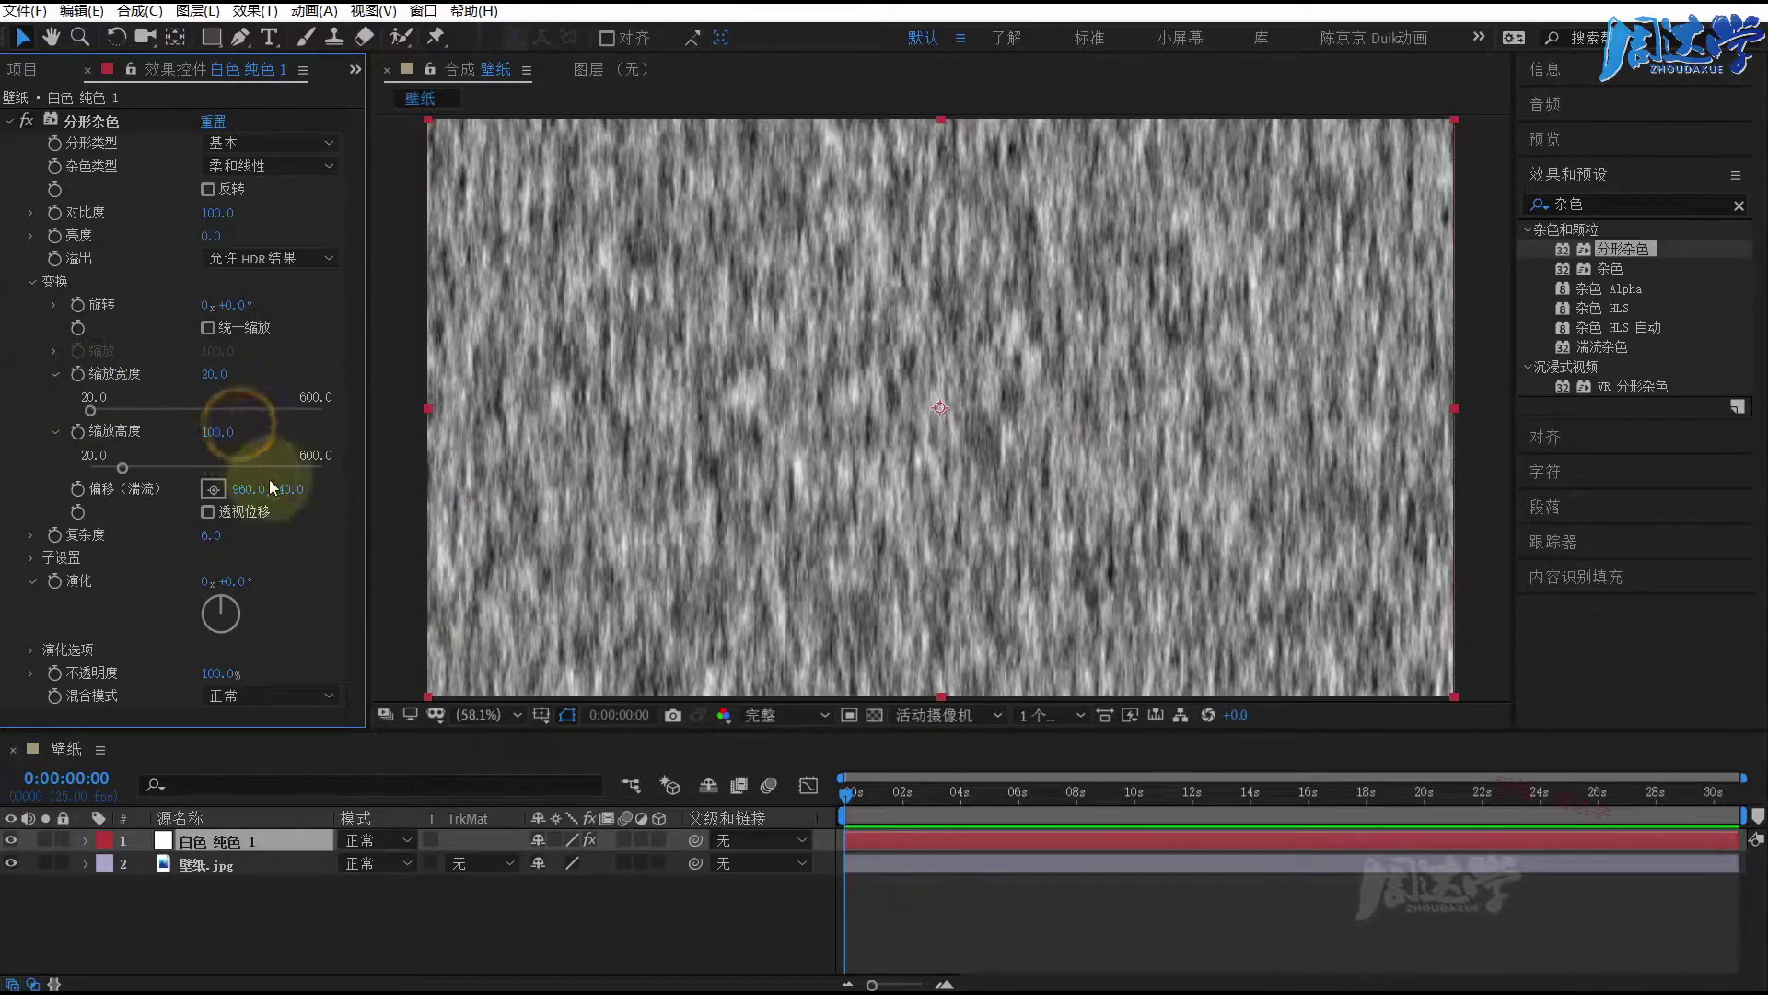
Step: Stretch the noise Scale Height to 2605
left_click(123, 466)
left_click_drag(159, 468, 736, 467)
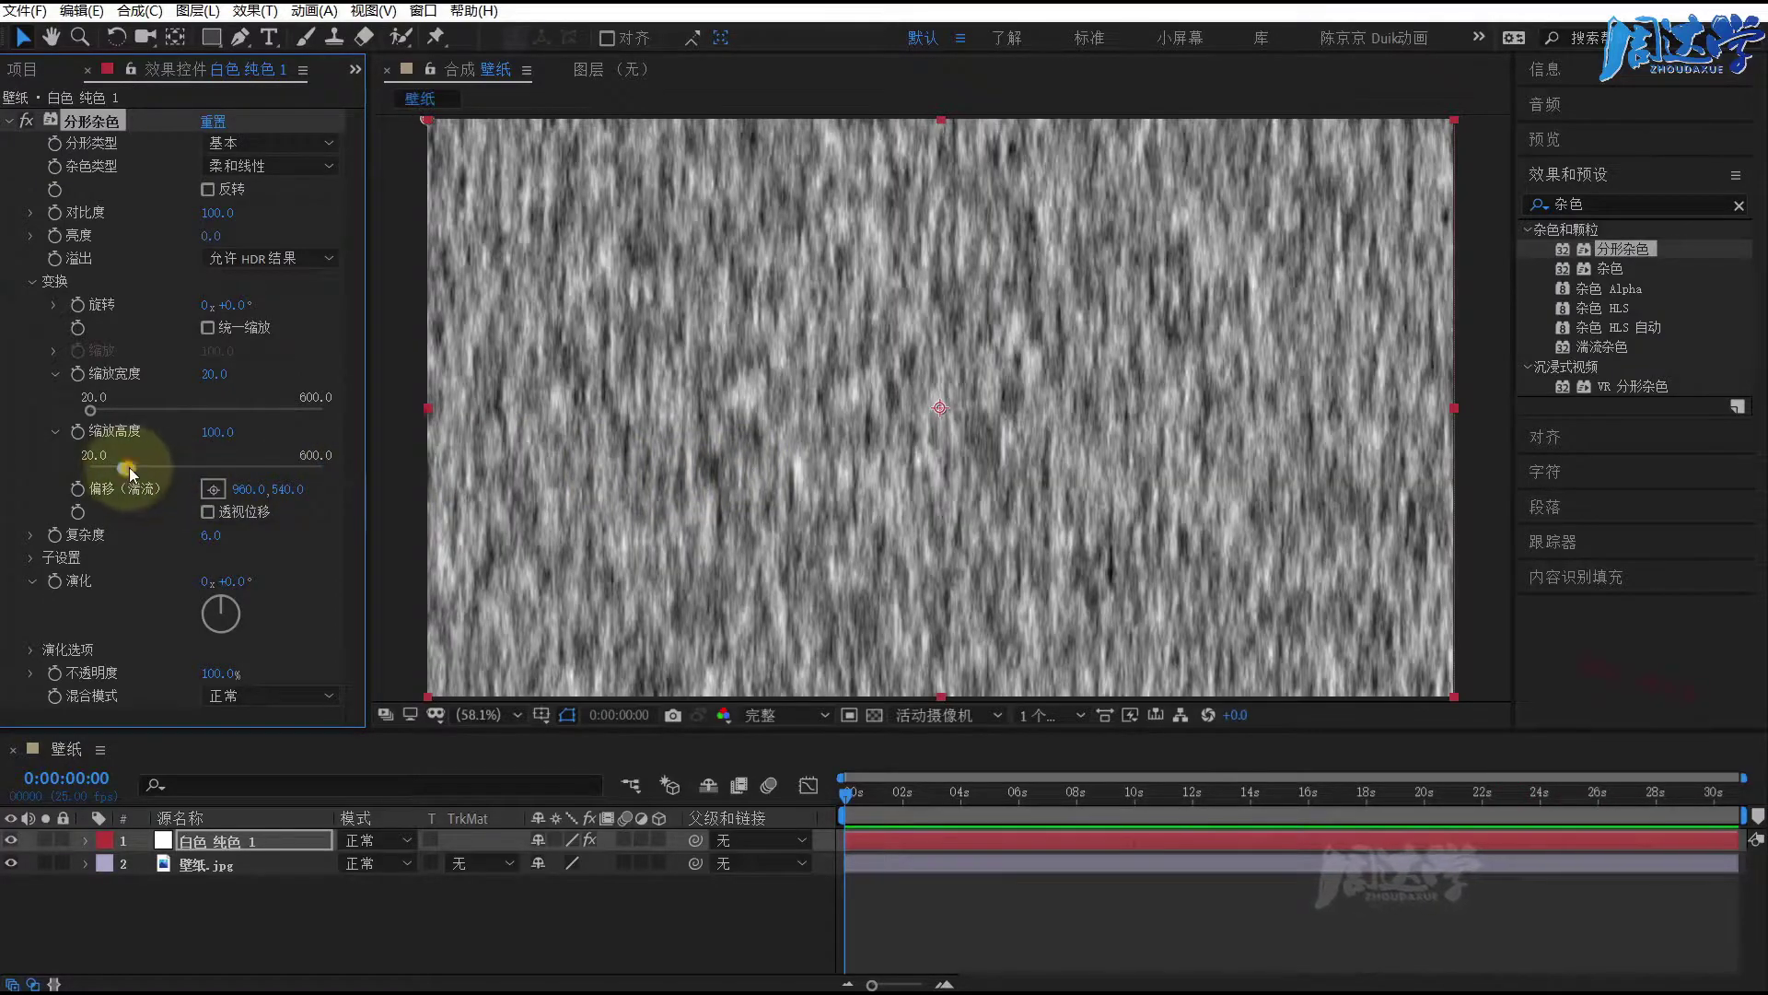
left_click_drag(129, 467, 566, 466)
mouse_move(328, 432)
left_mouse_down()
mouse_move(348, 463)
mouse_move(654, 433)
mouse_move(1315, 454)
left_mouse_up()
key("ctrl+z")
left_click_drag(219, 432, 466, 438)
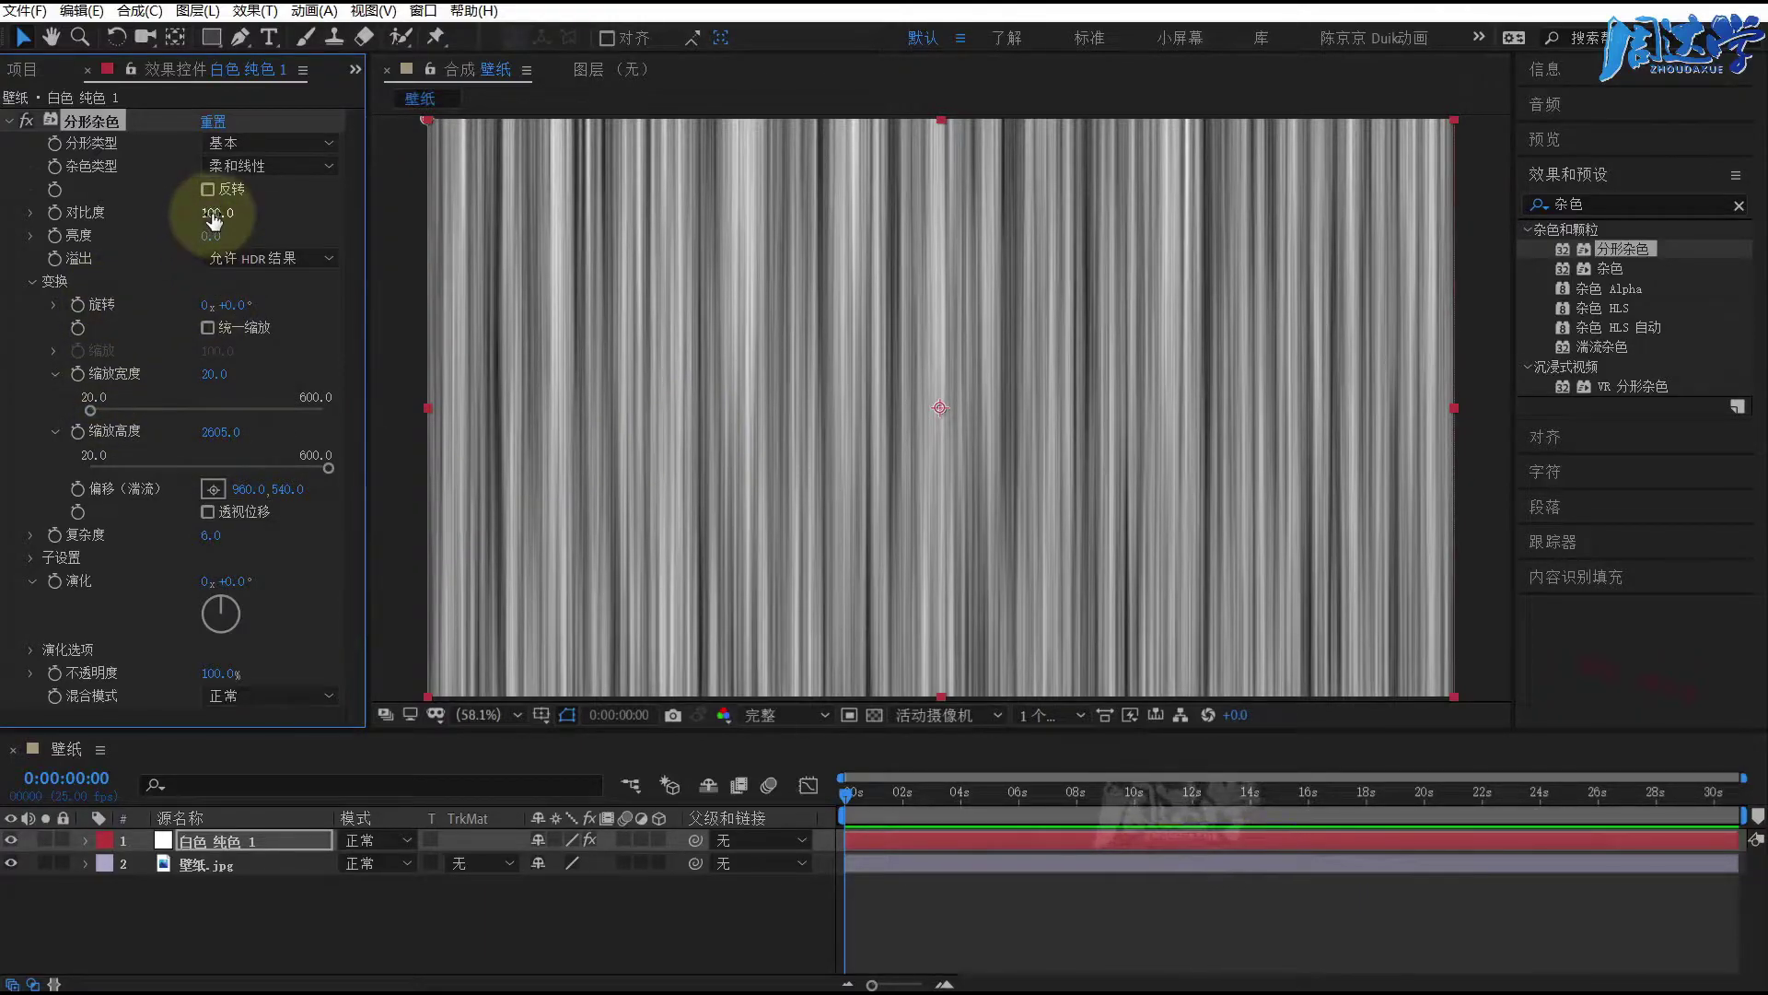
Step: Set the noise Contrast to 234, Brightness to -62 and Evolution to 0x+224°
left_click_drag(212, 213, 359, 217)
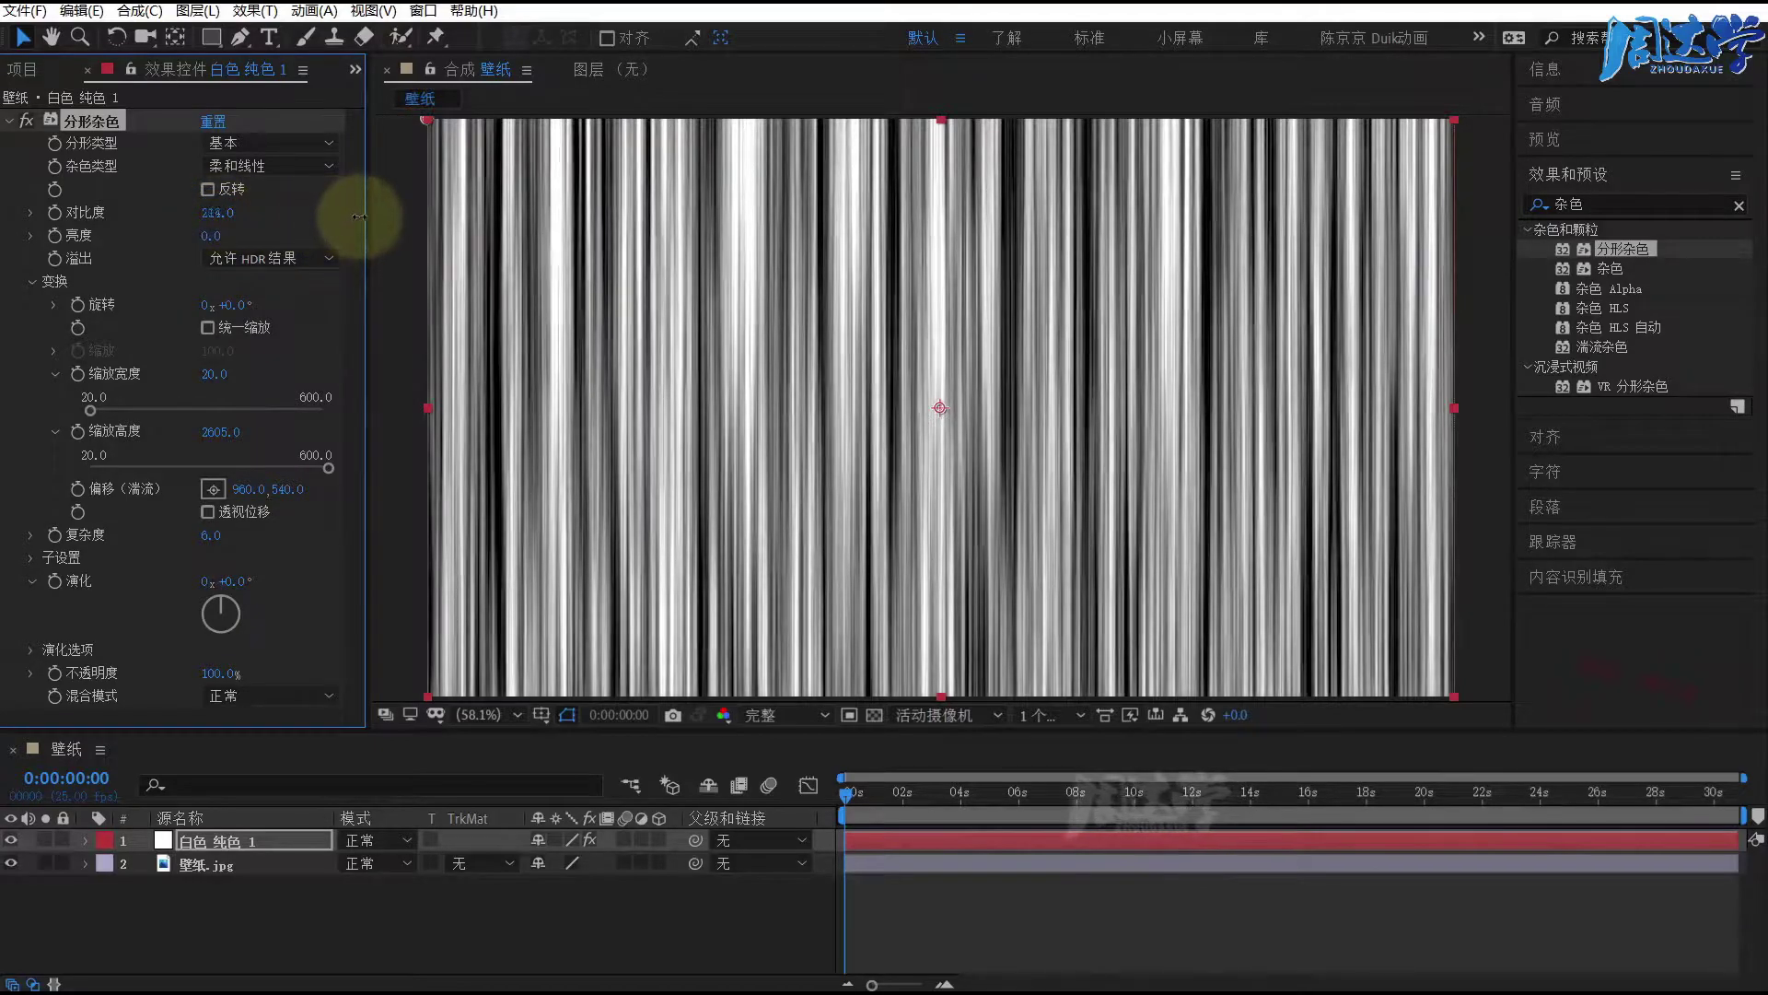
left_click_drag(384, 219, 413, 224)
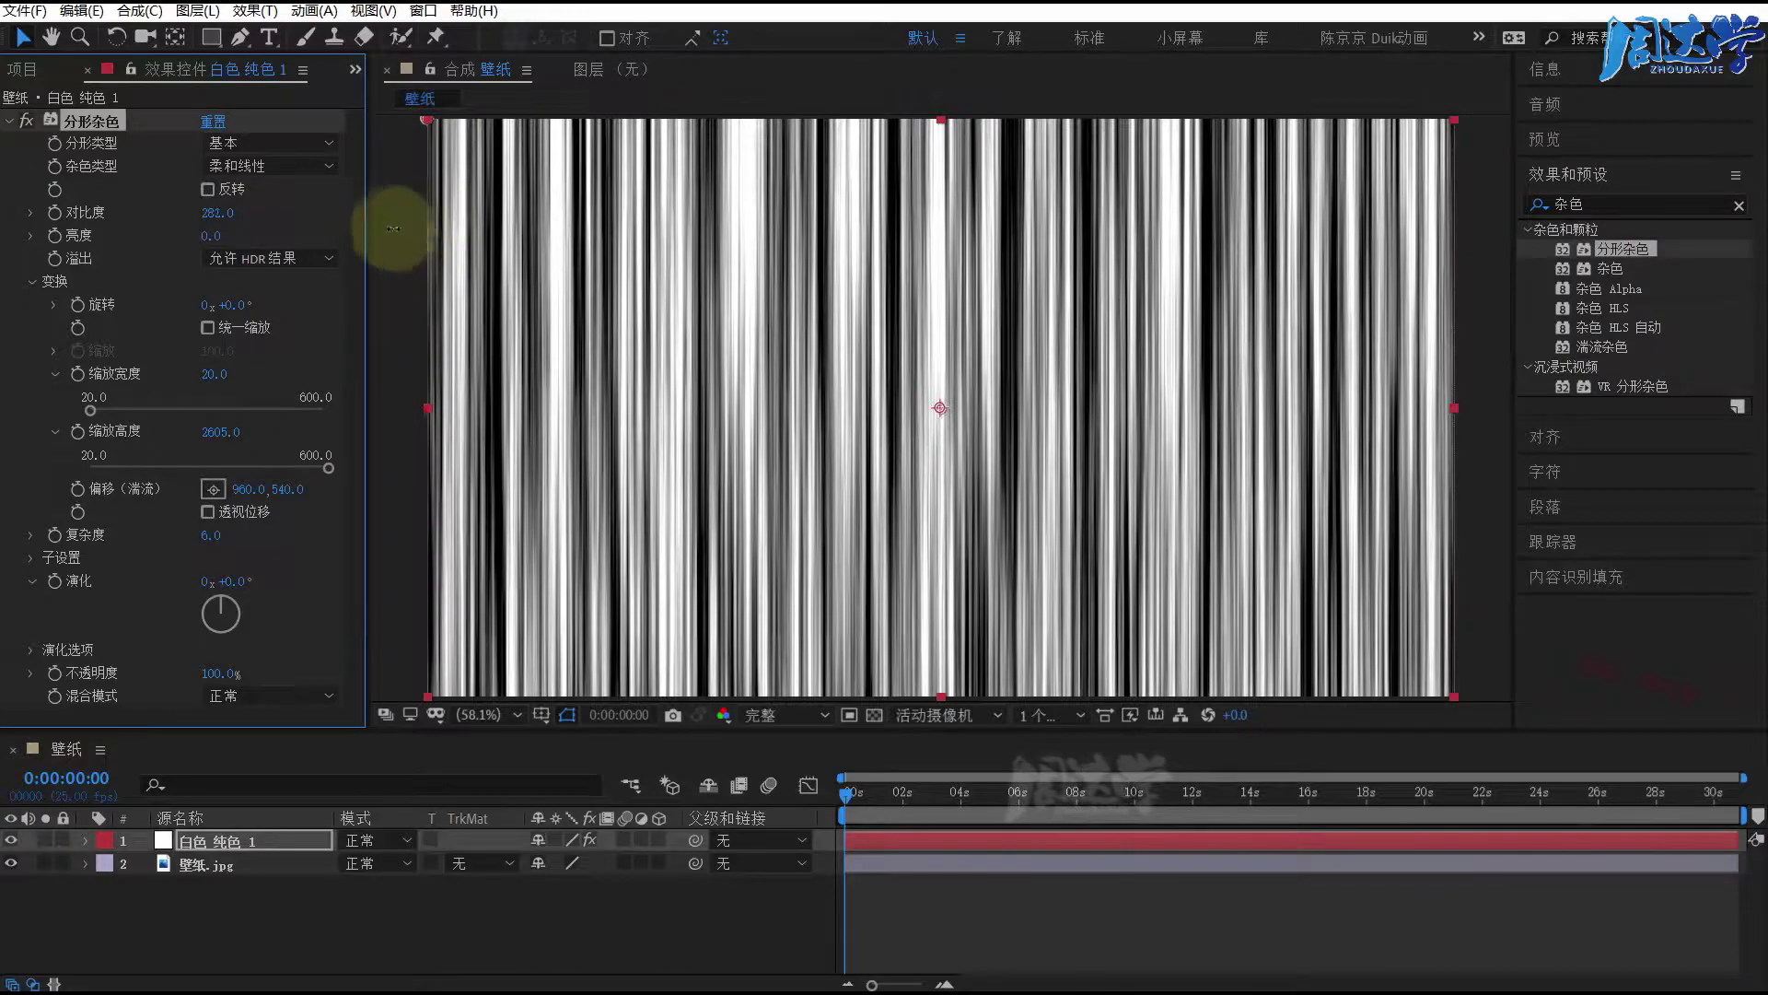
left_click_drag(413, 223, 368, 221)
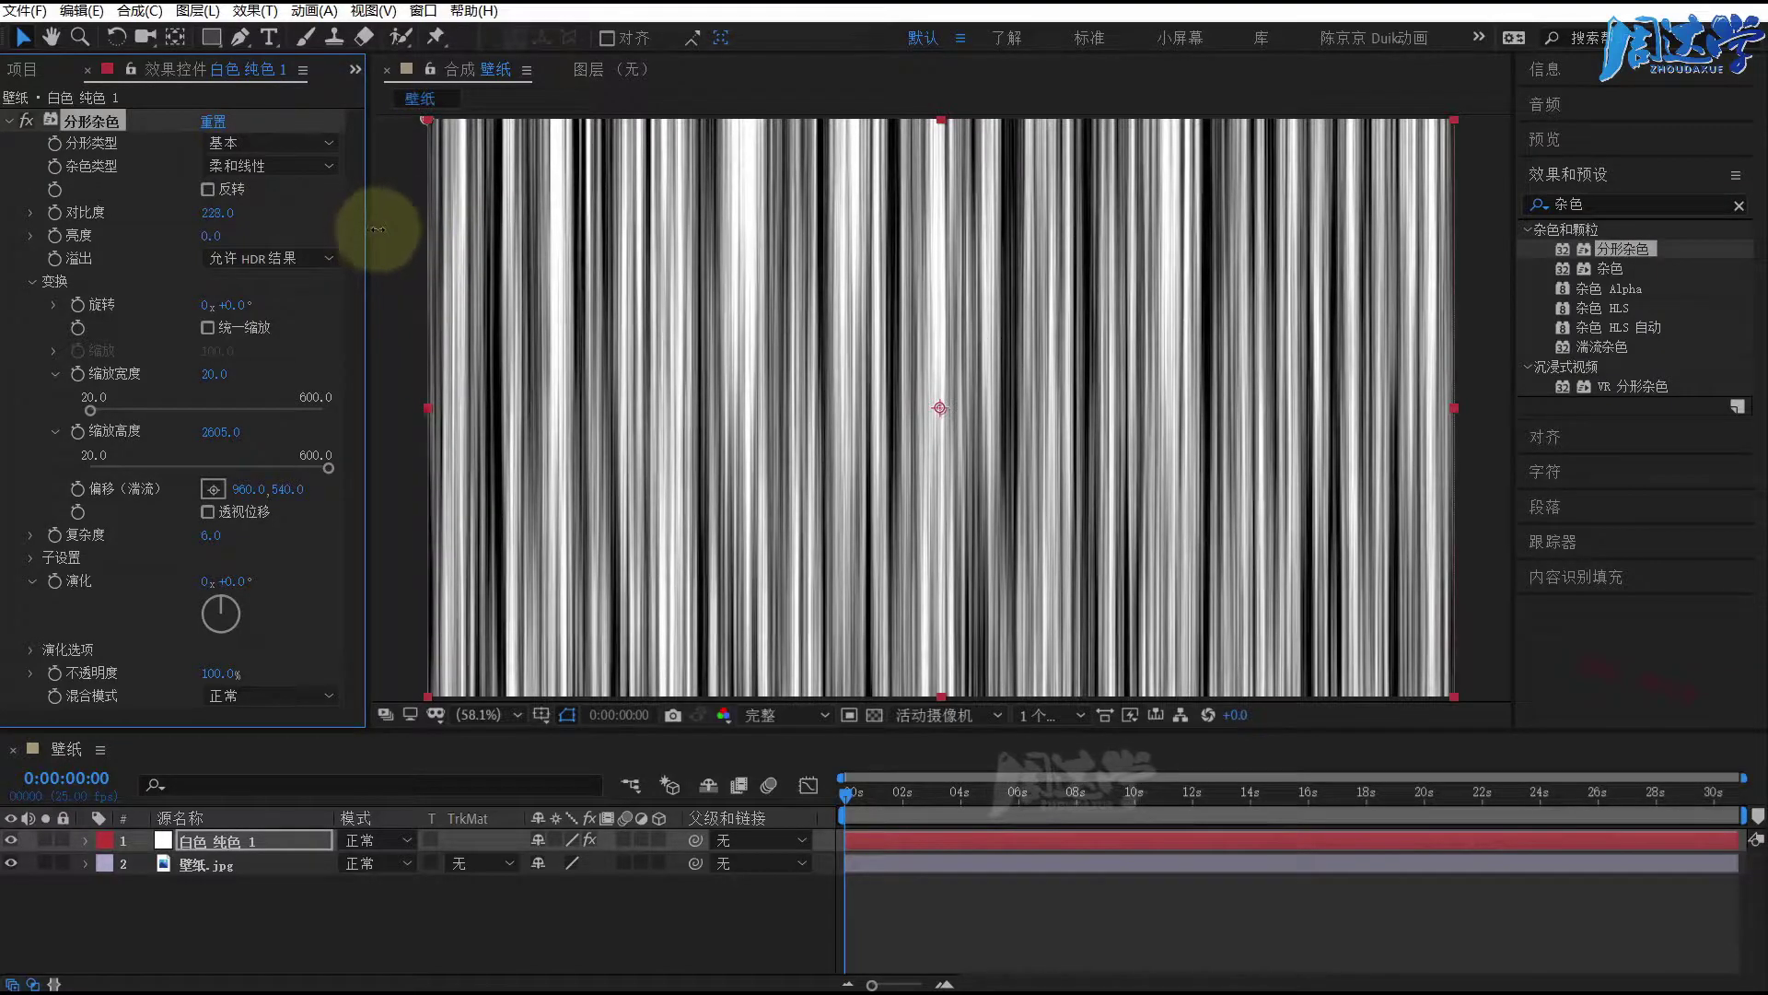
left_click(208, 229)
left_click_drag(212, 235, 148, 238)
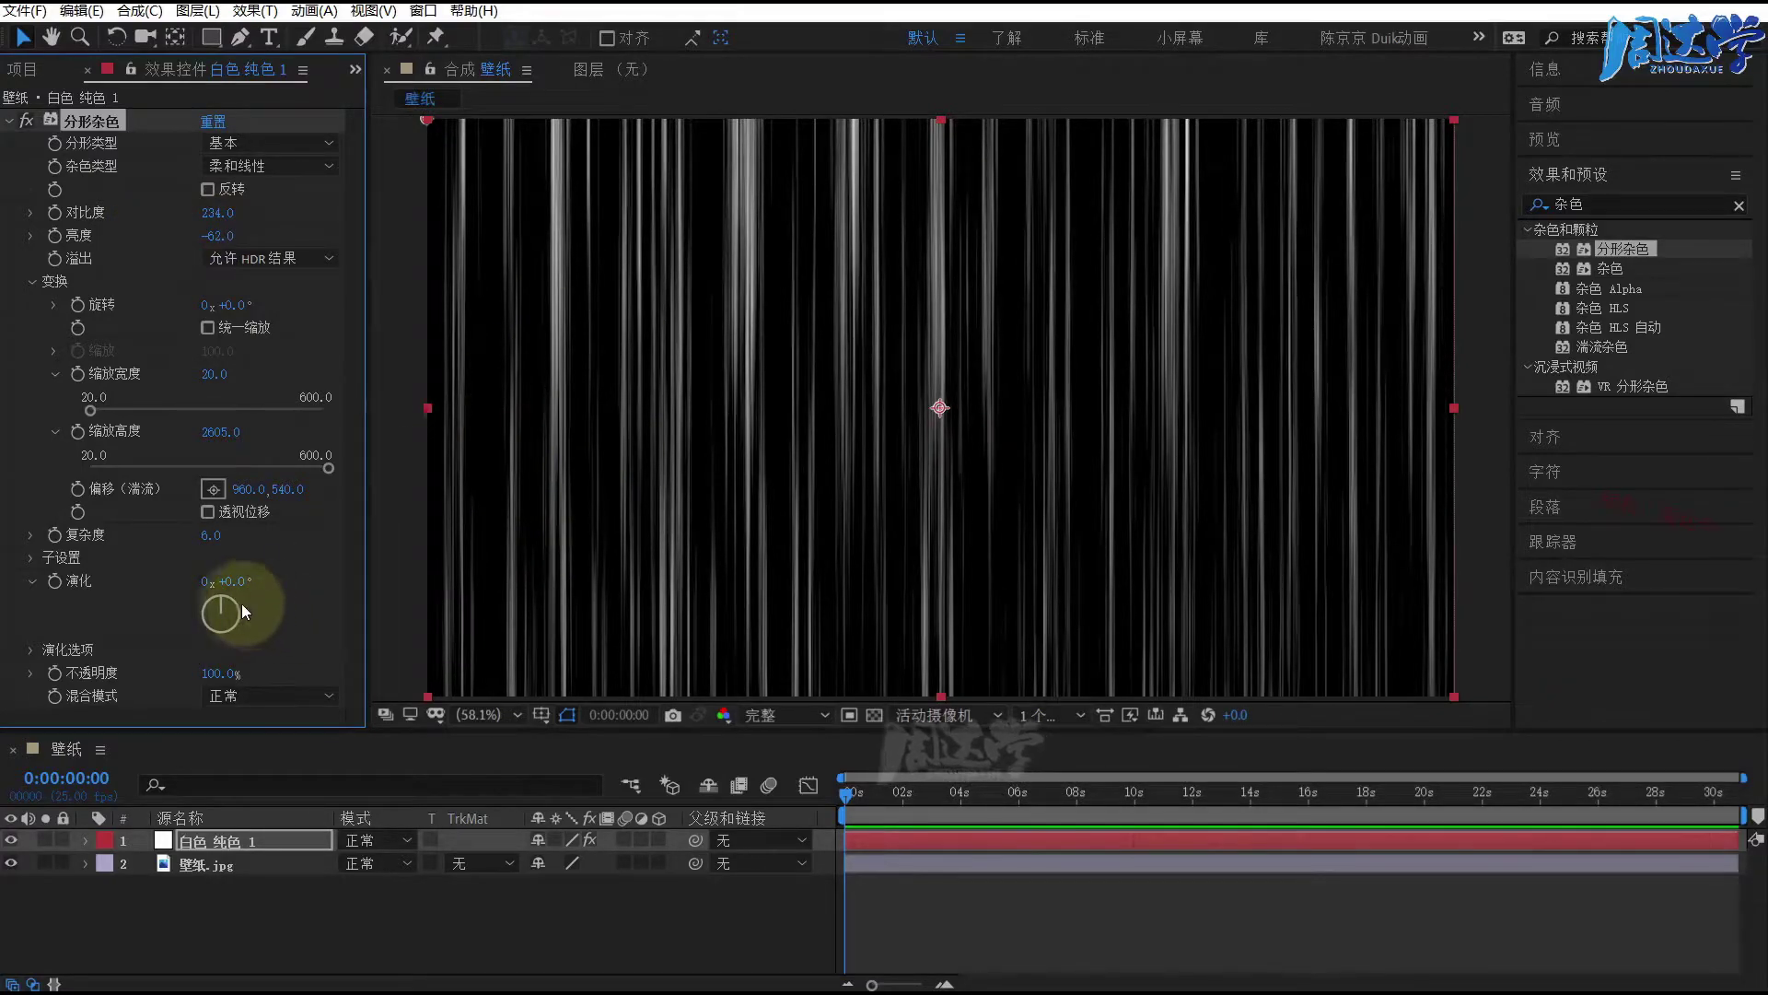
left_click_drag(235, 581, 873, 556)
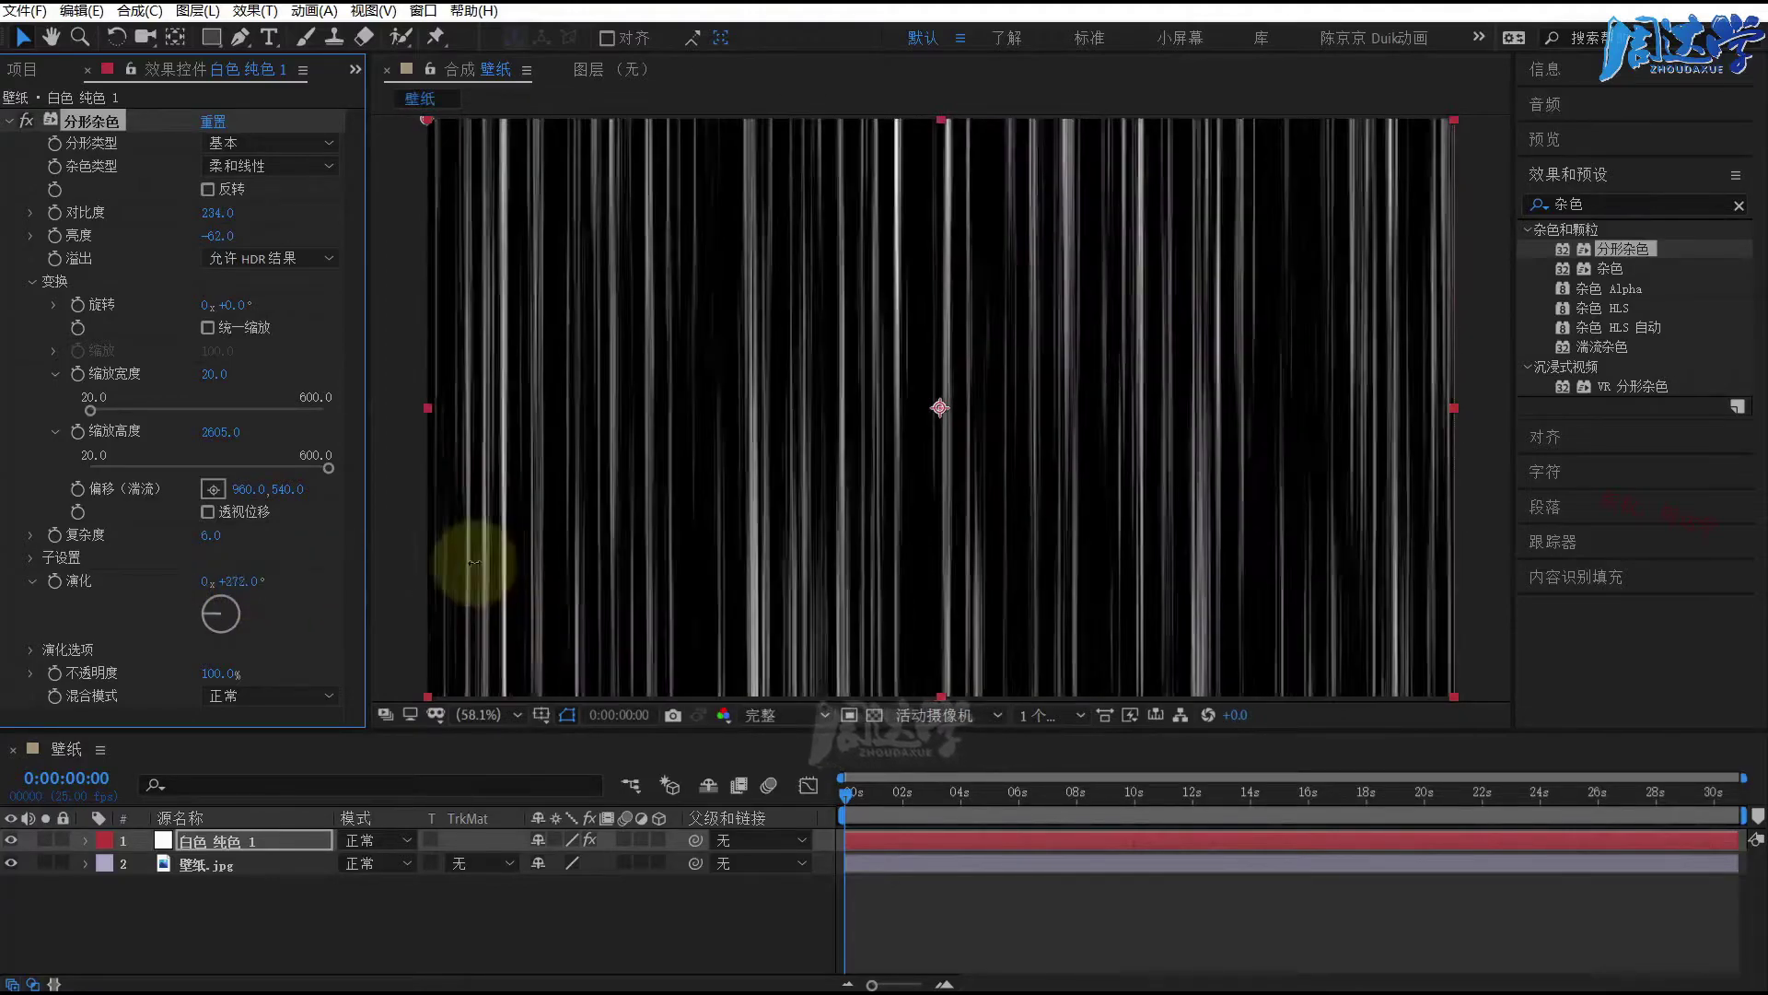
left_click_drag(873, 555, 451, 557)
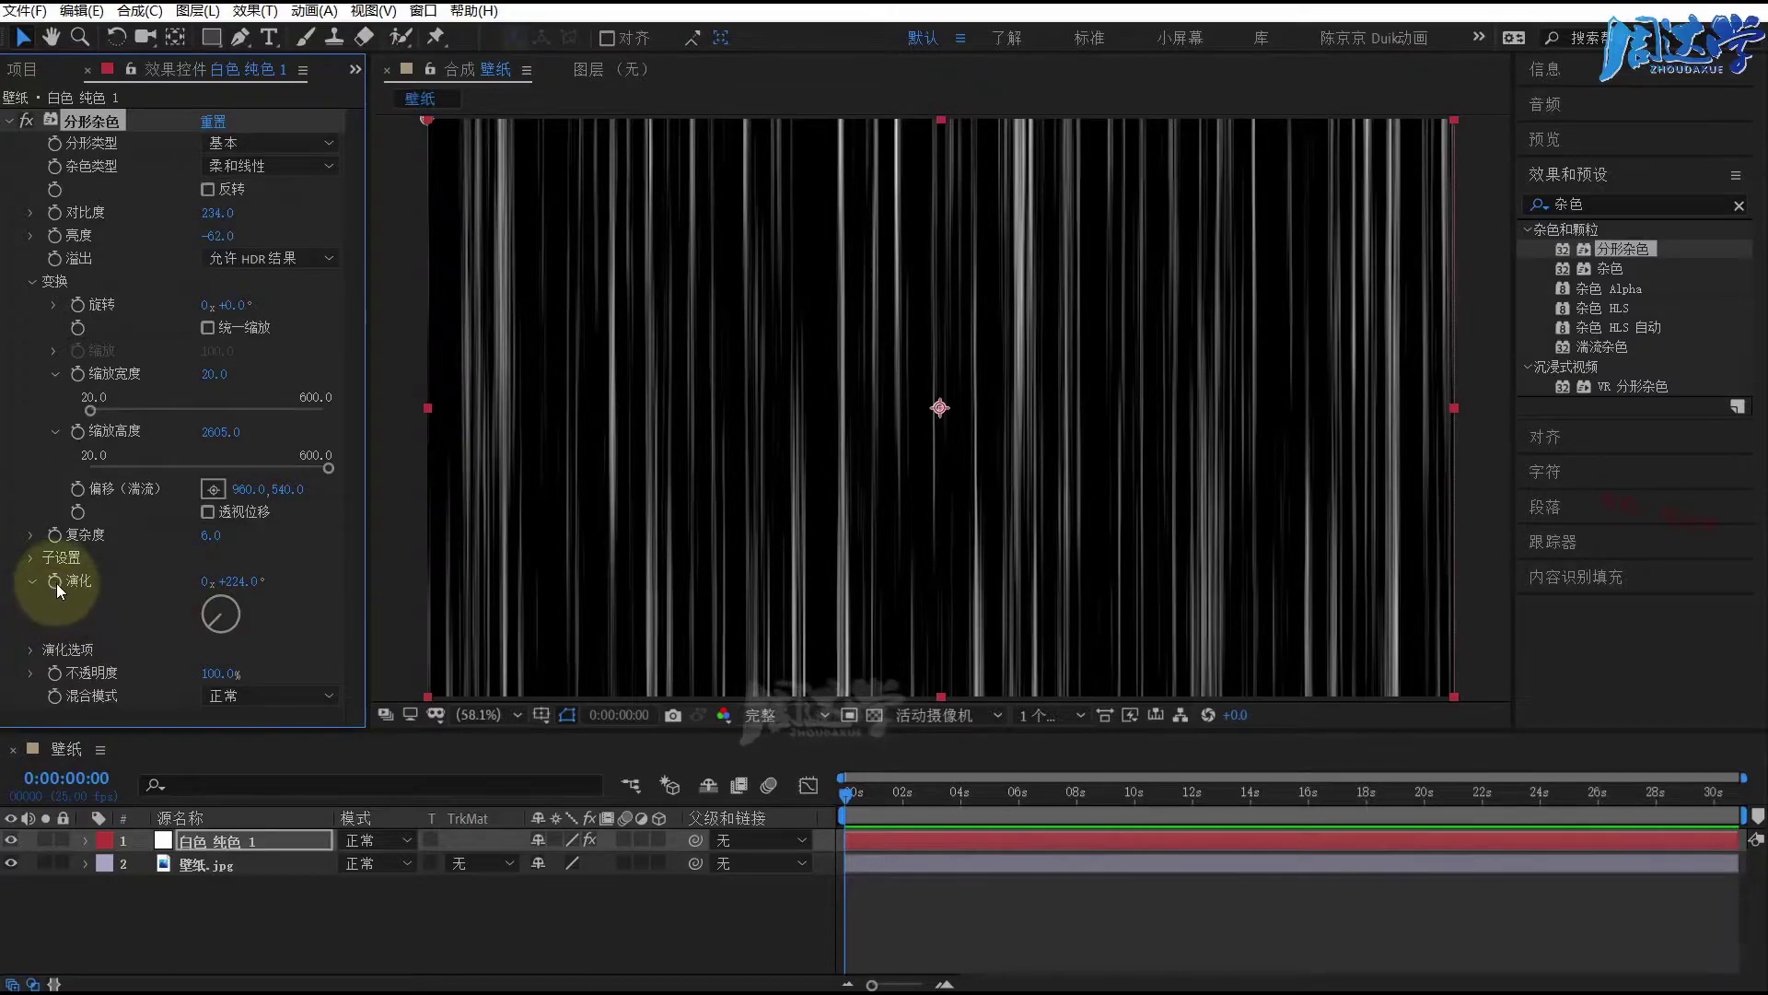
Step: Drive the Fractal Noise Evolution with the expression time*1000
left_click(54, 583, "alt")
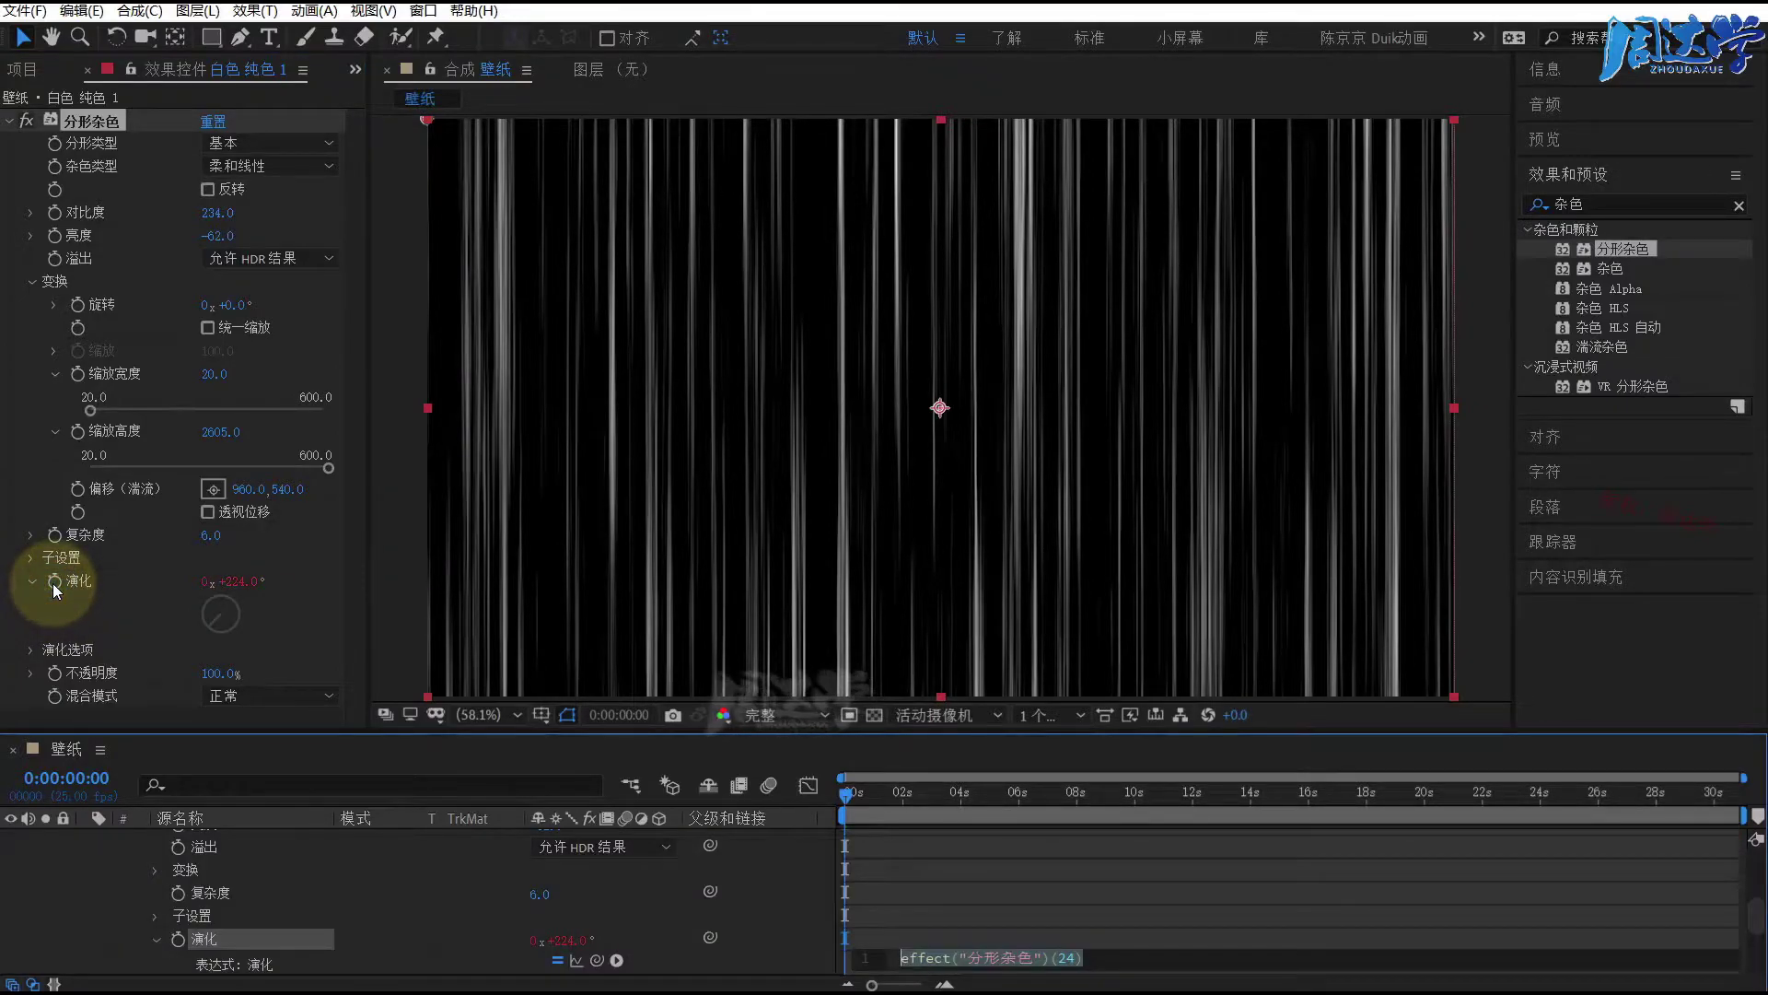
type("time*1000")
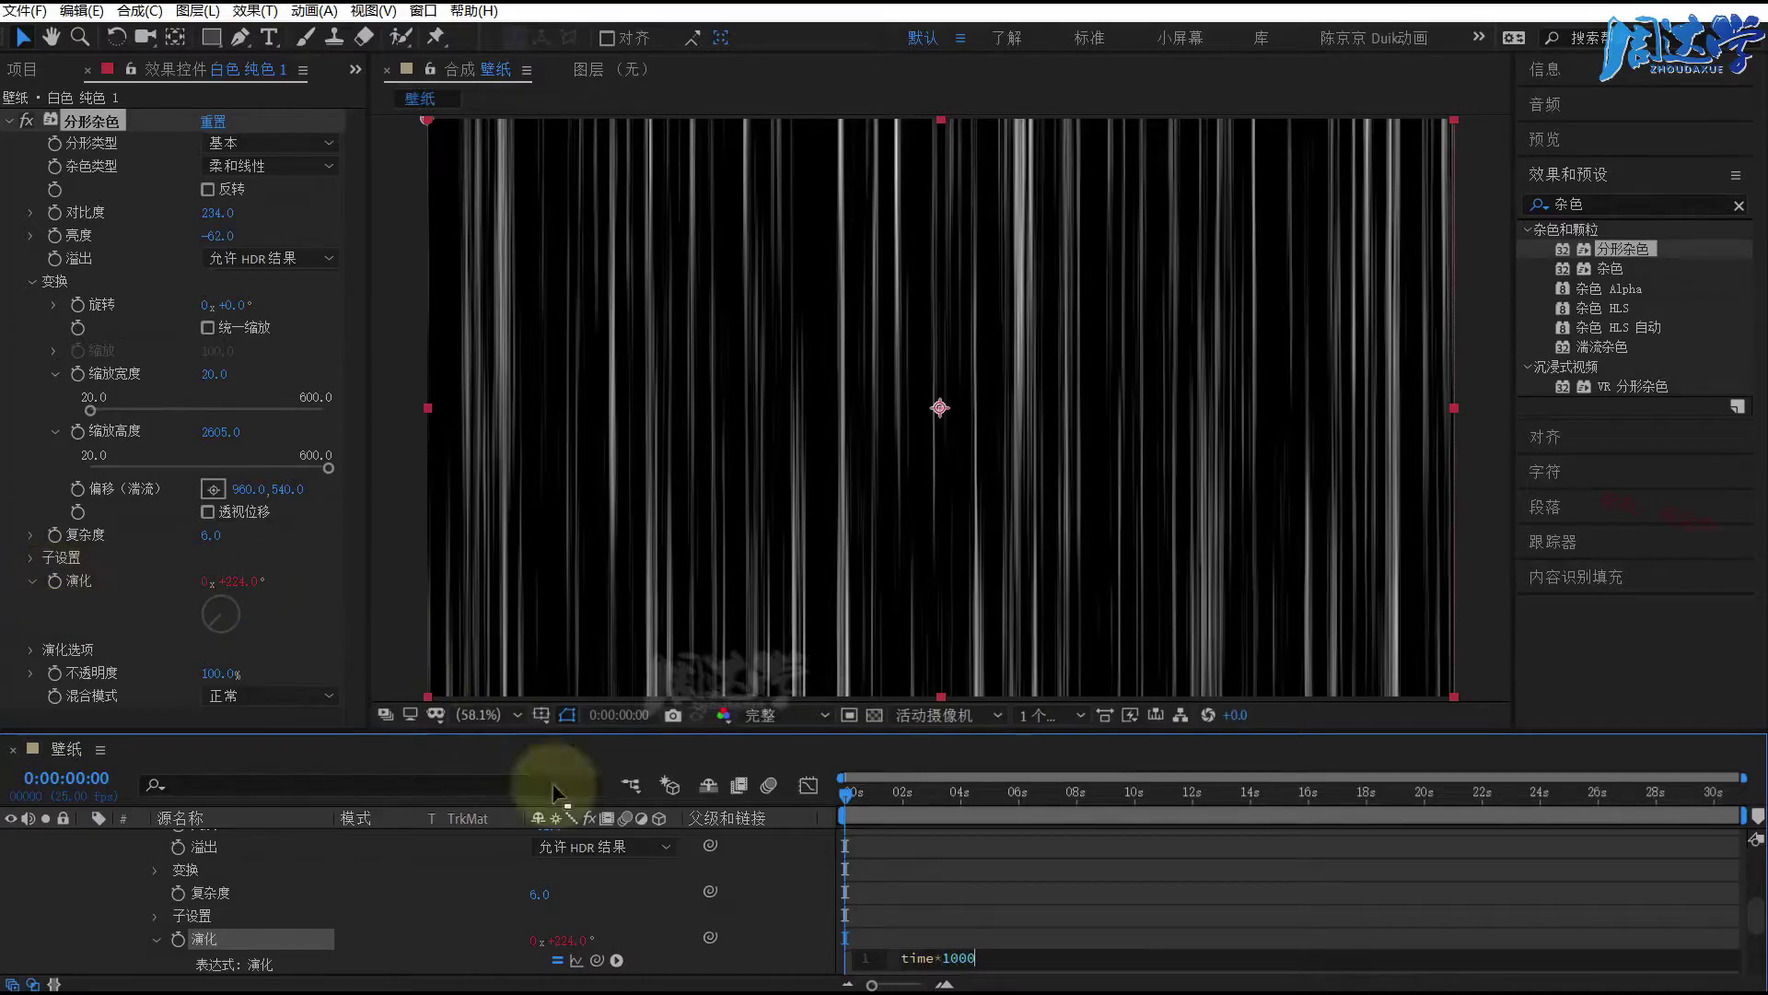
left_click(921, 902)
Step: Preview the continuously evolving noise from the start of the timeline
left_click_drag(870, 796, 1323, 837)
key("Home")
key("space")
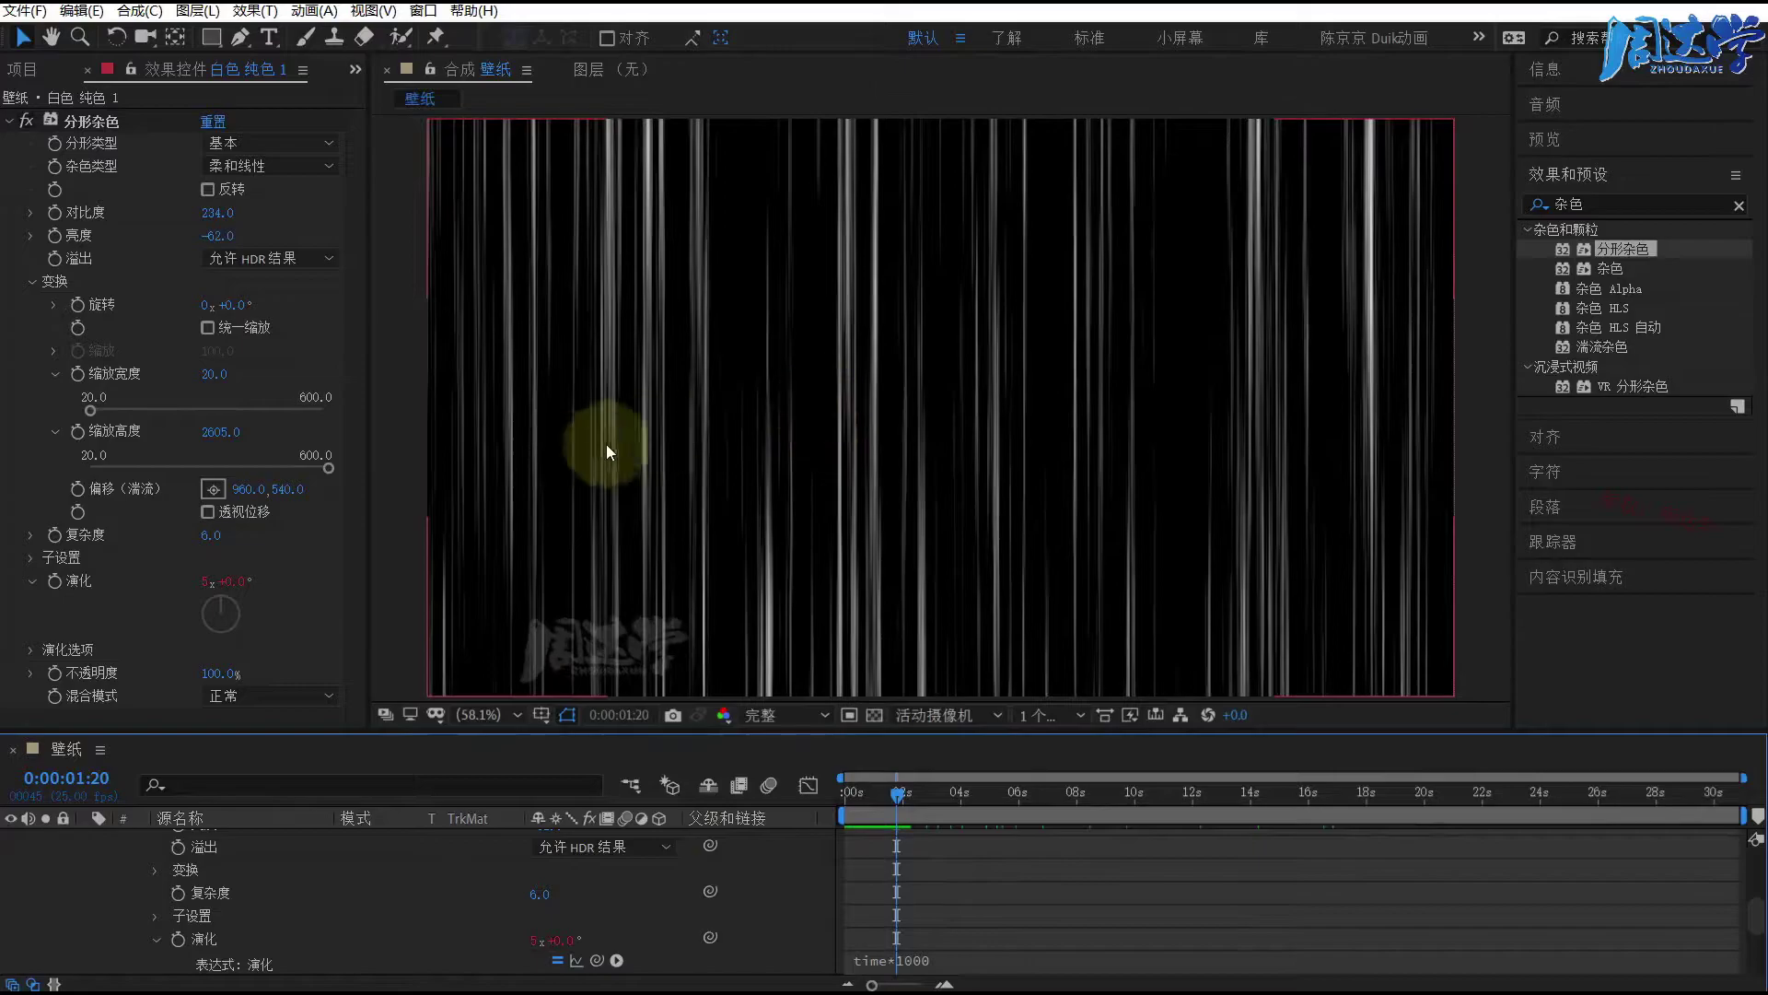
scroll(219, 881, "up", 5)
left_click(212, 841)
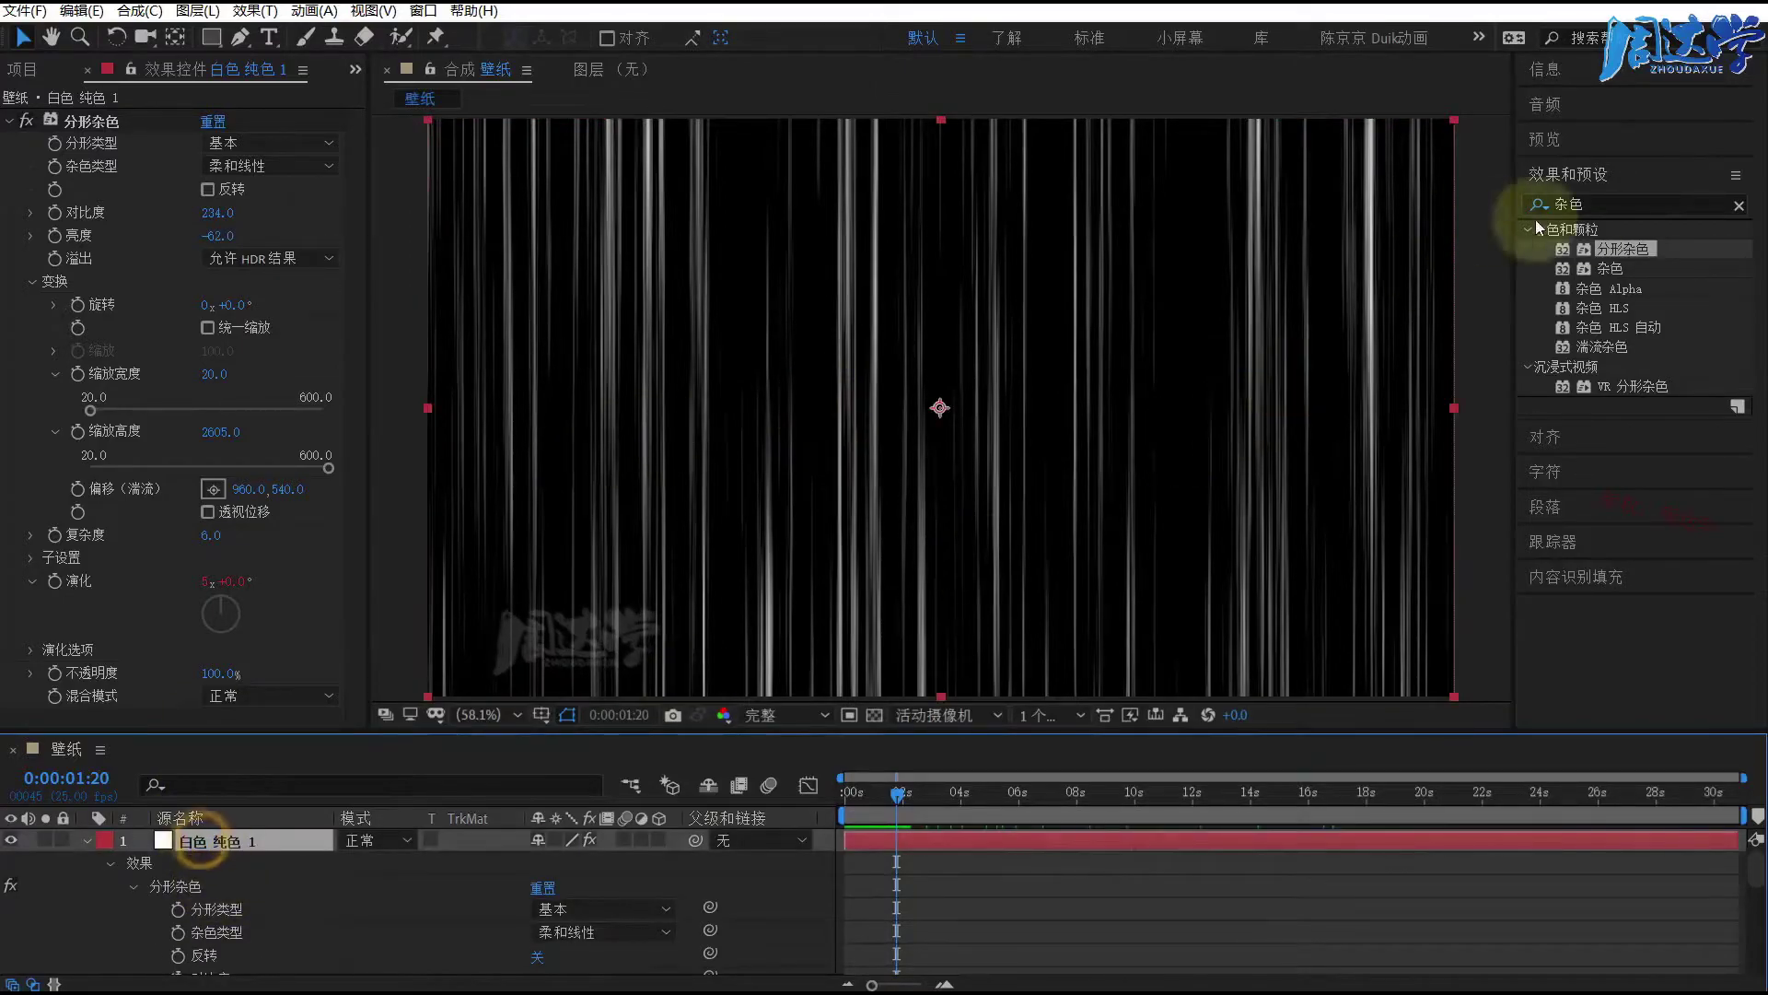
Step: Search 极坐标 and apply Polar Coordinates to the white solid
left_click(1644, 204)
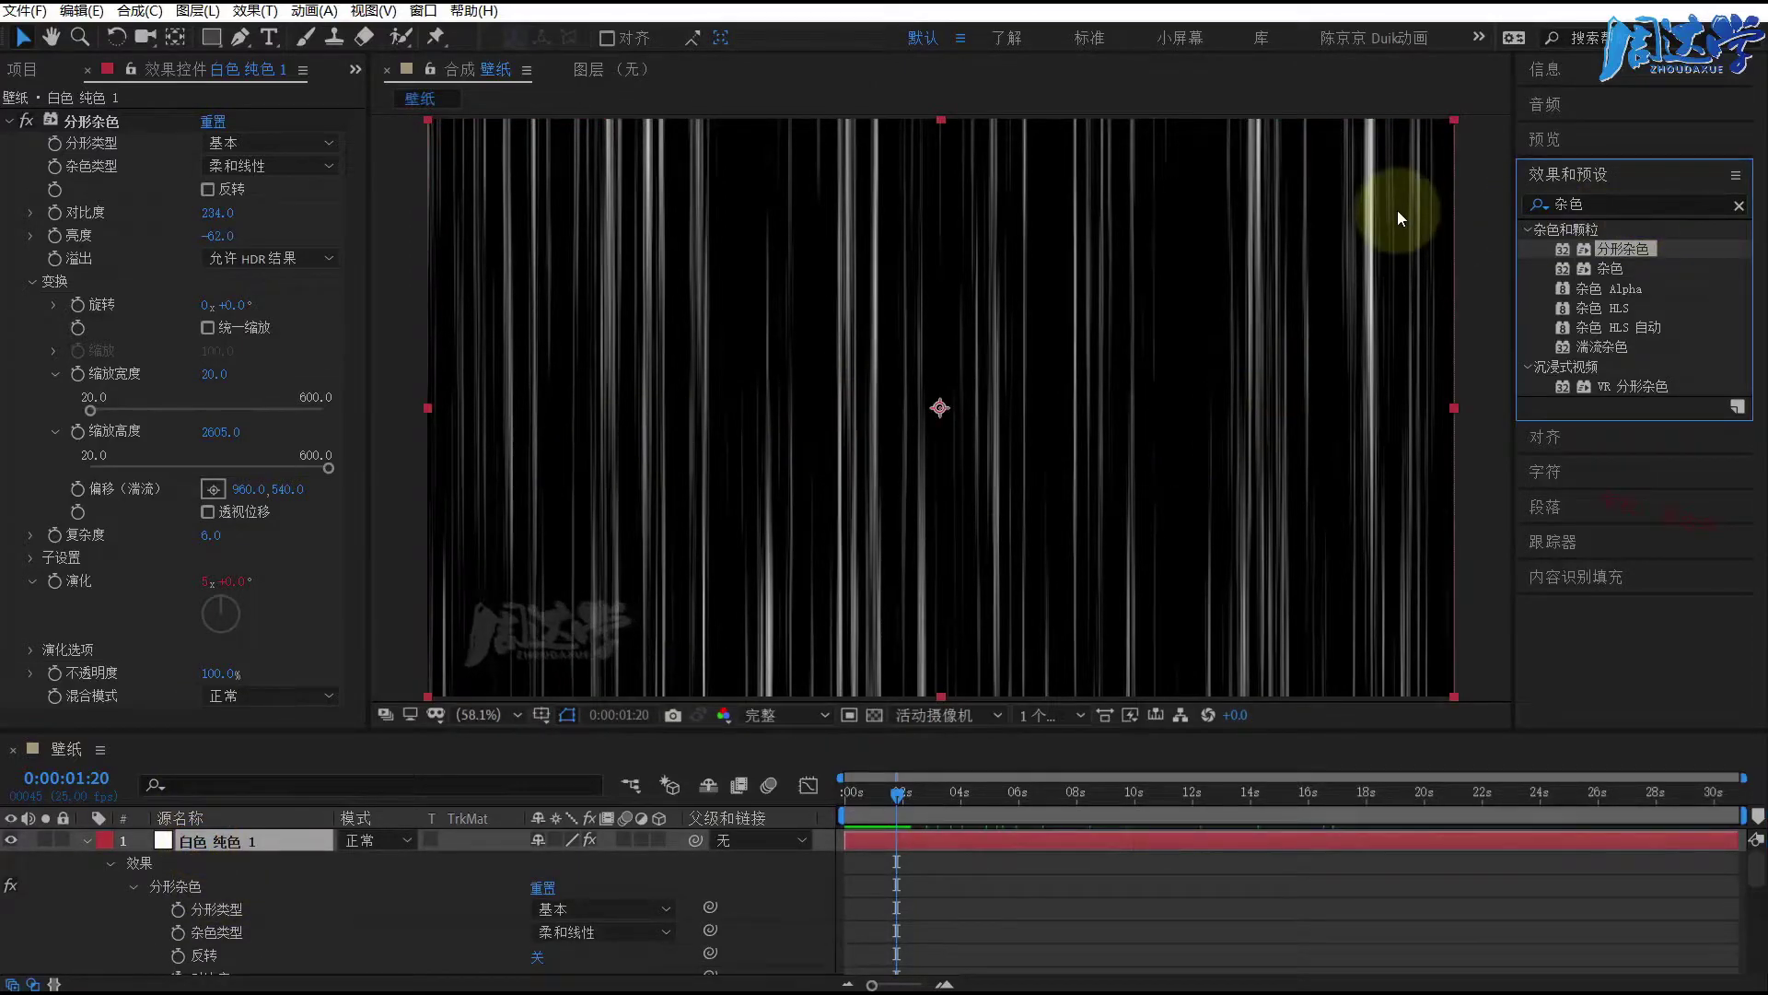
double_click(1598, 205)
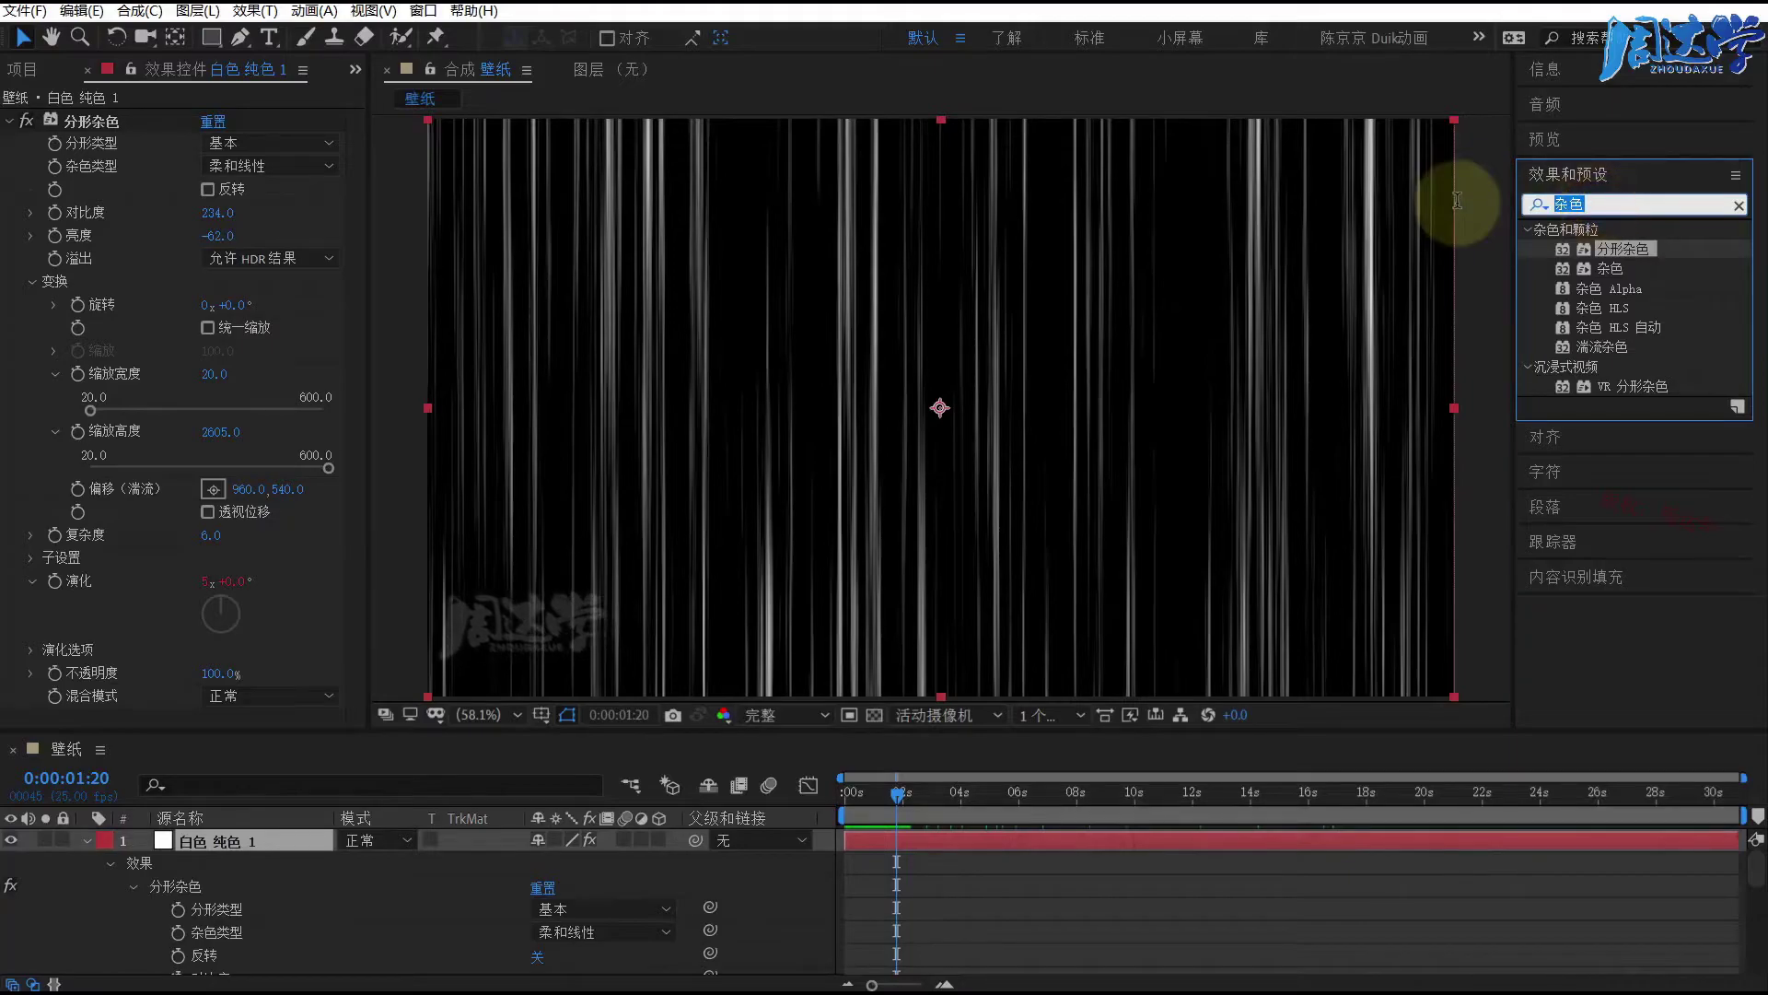
type("jiz")
key("space")
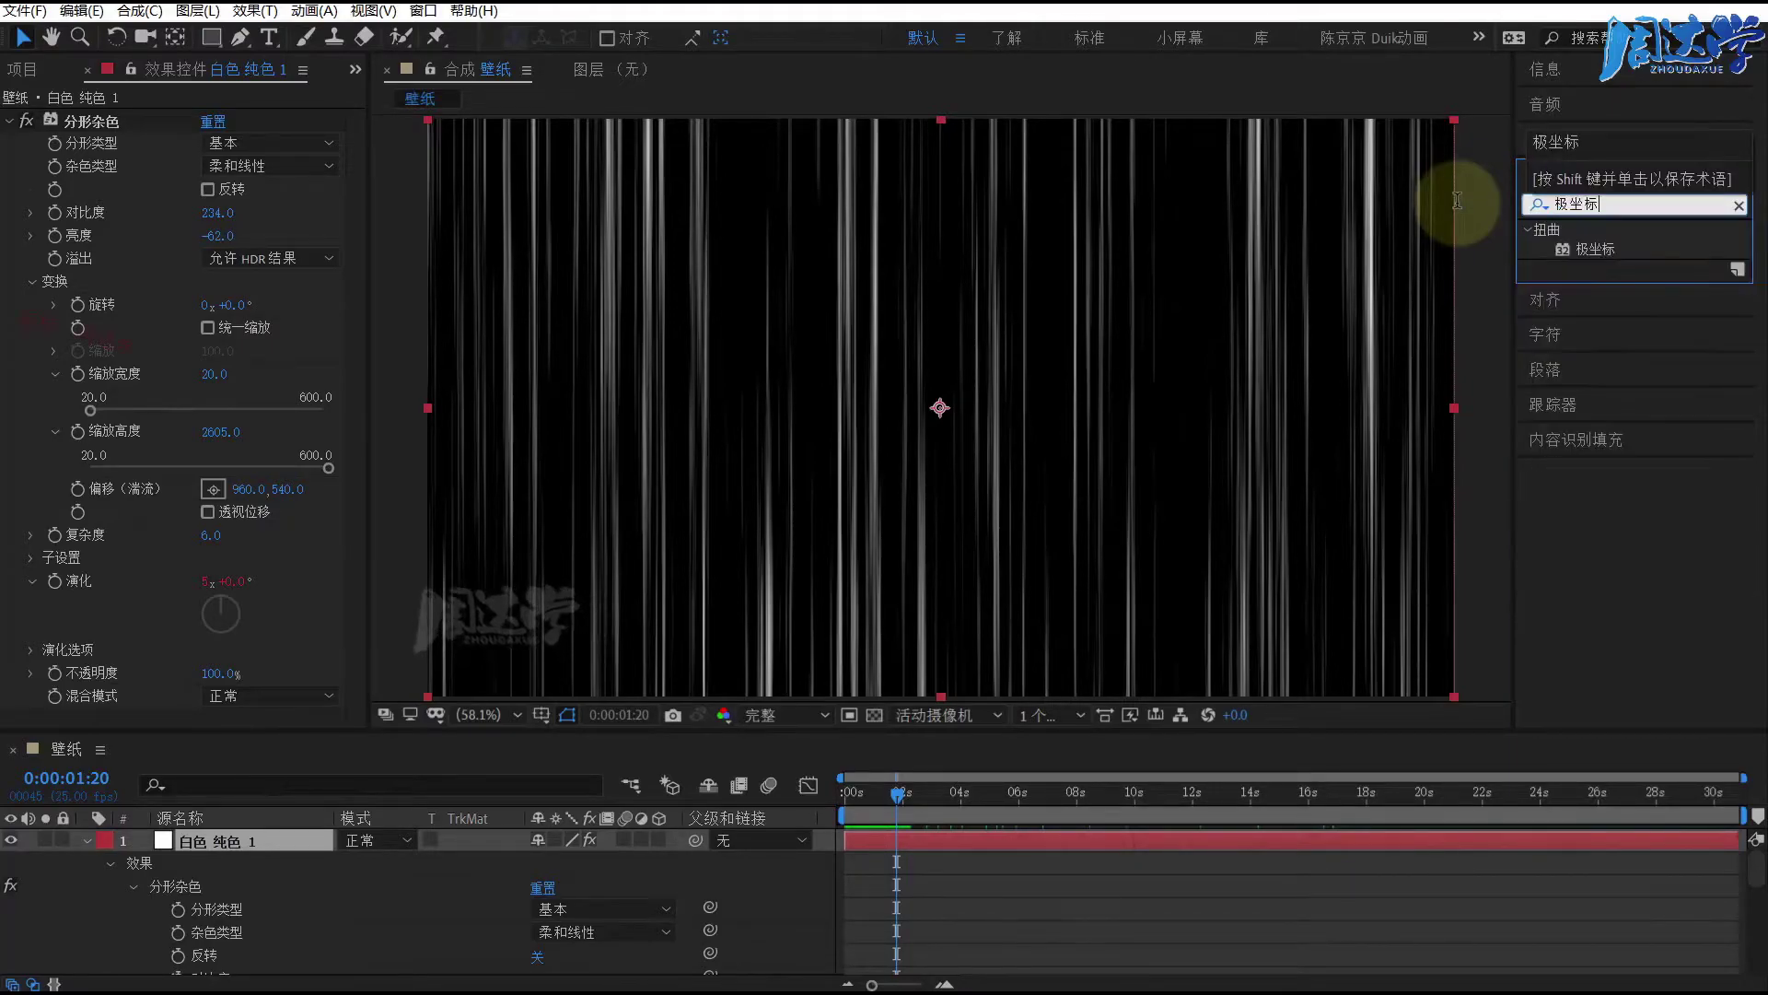
left_click_drag(1582, 247, 241, 838)
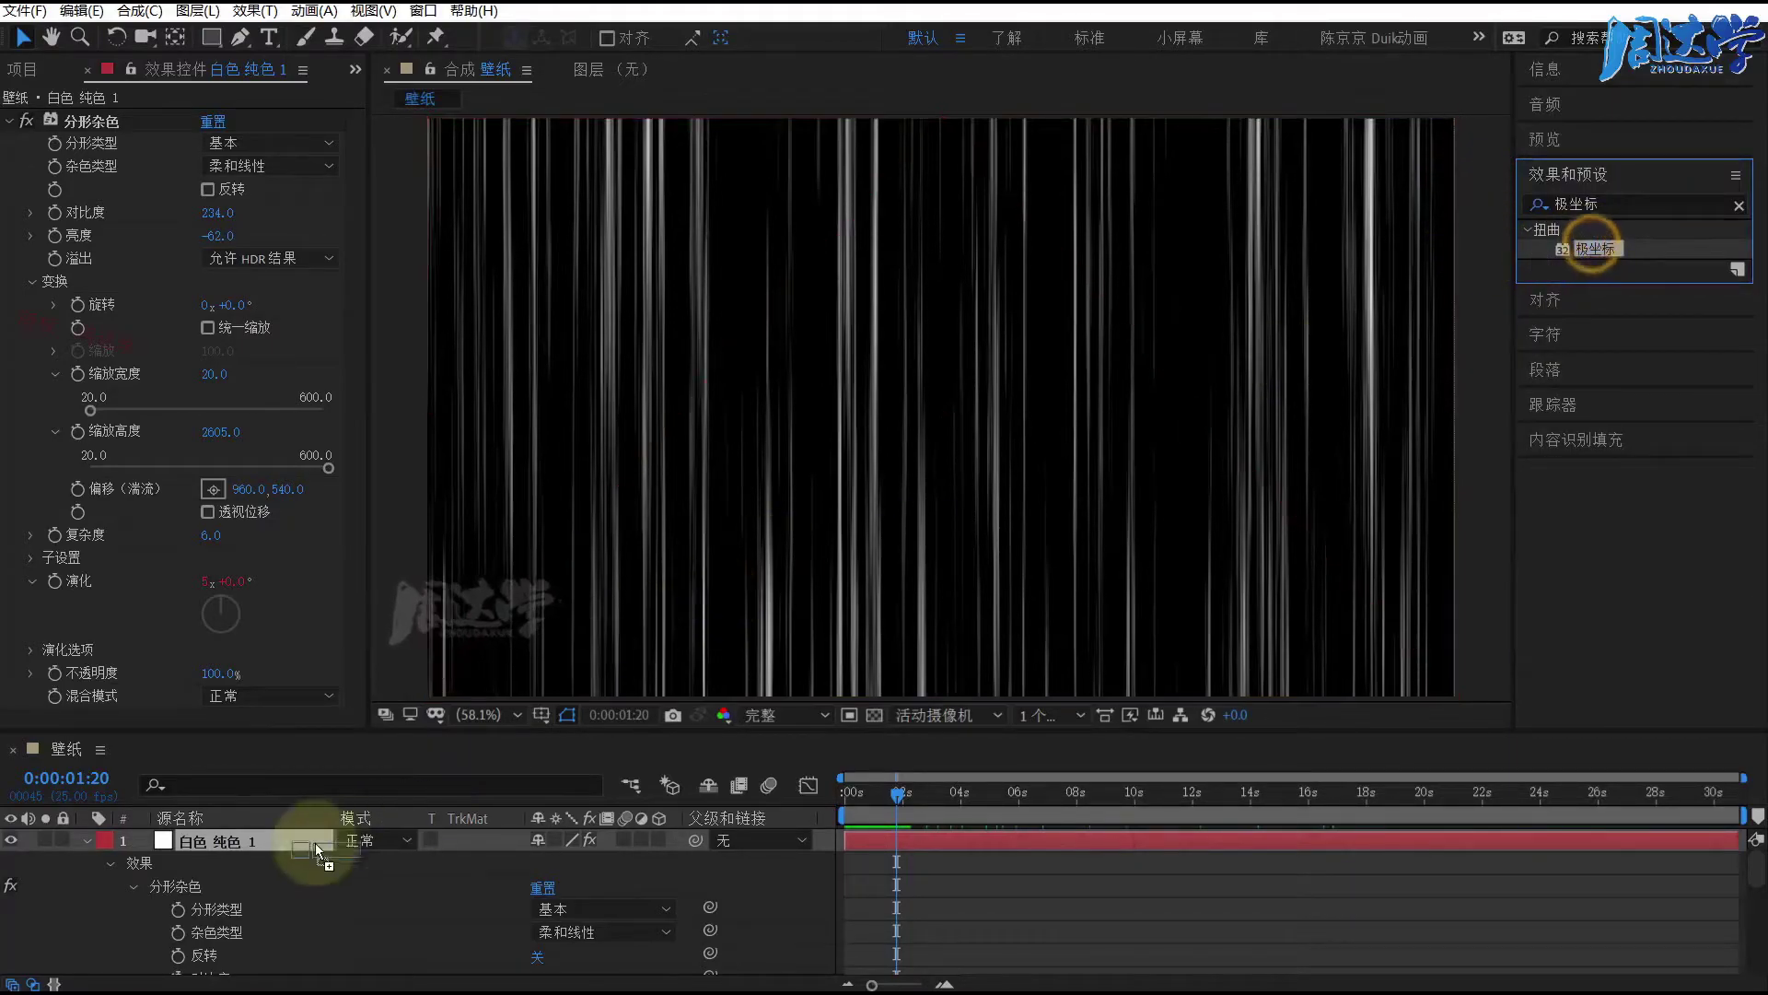
Step: Set Polar Coordinates to Rect to Polar with 100% interpolation
scroll(234, 423, "up", 2)
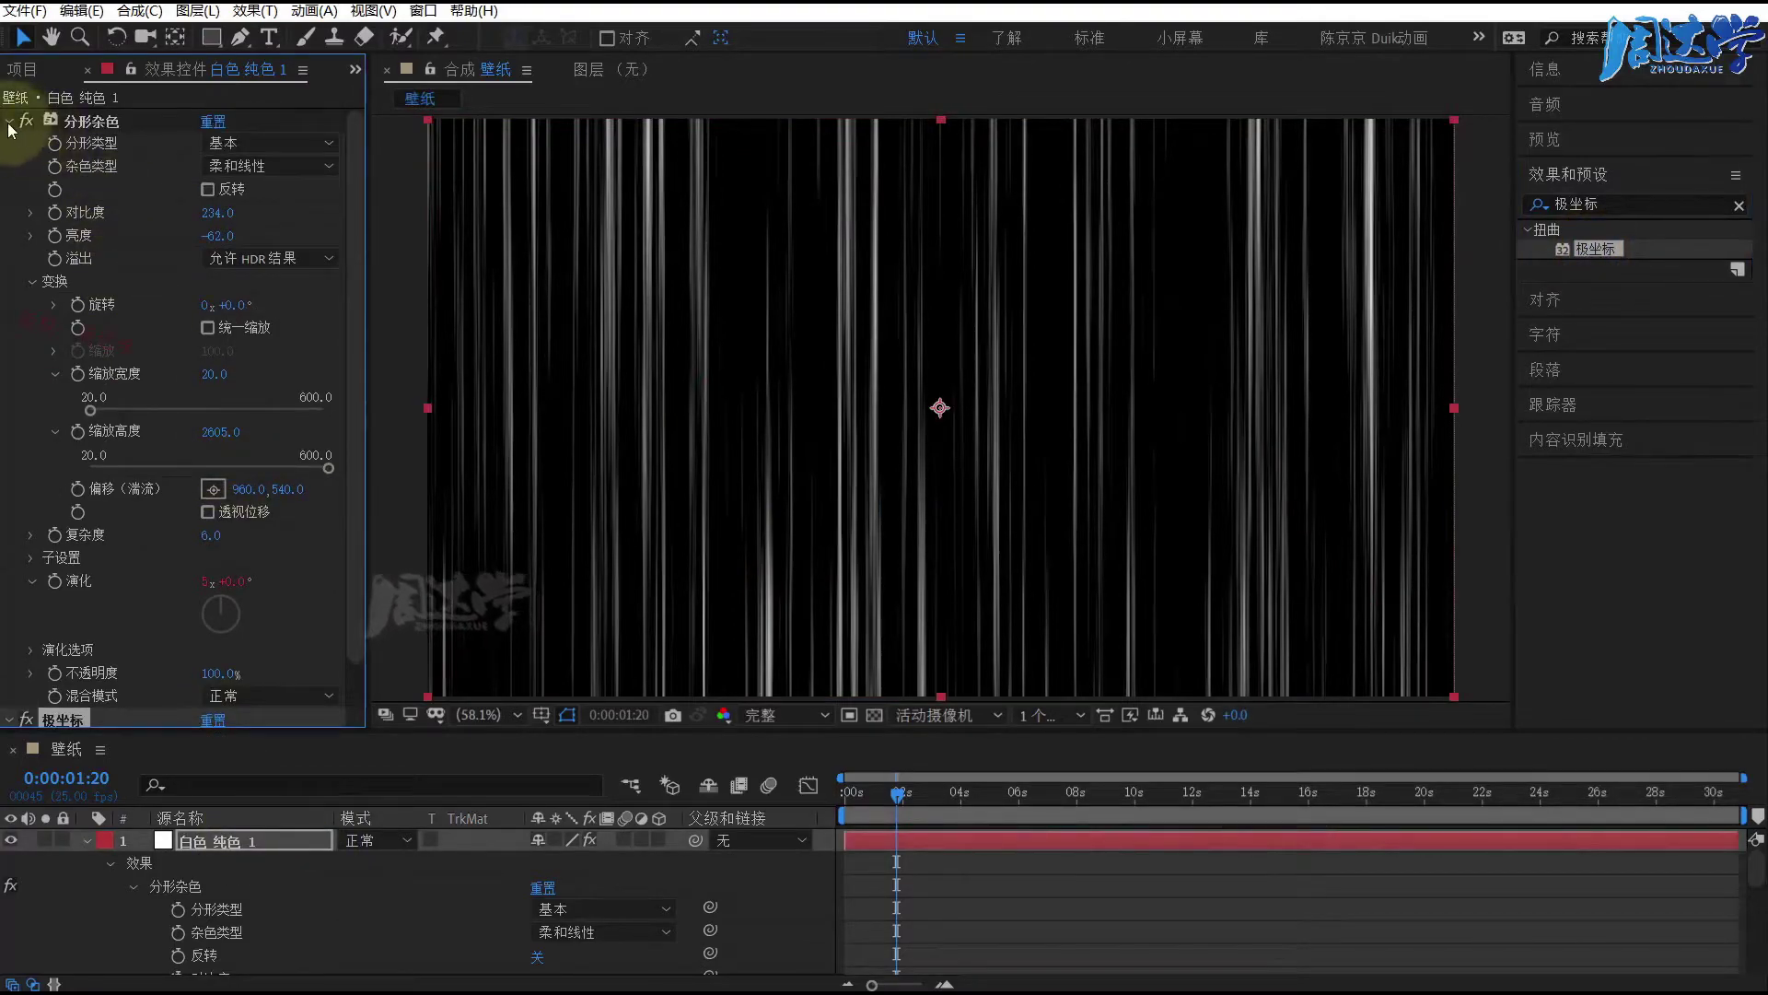
left_click(9, 122)
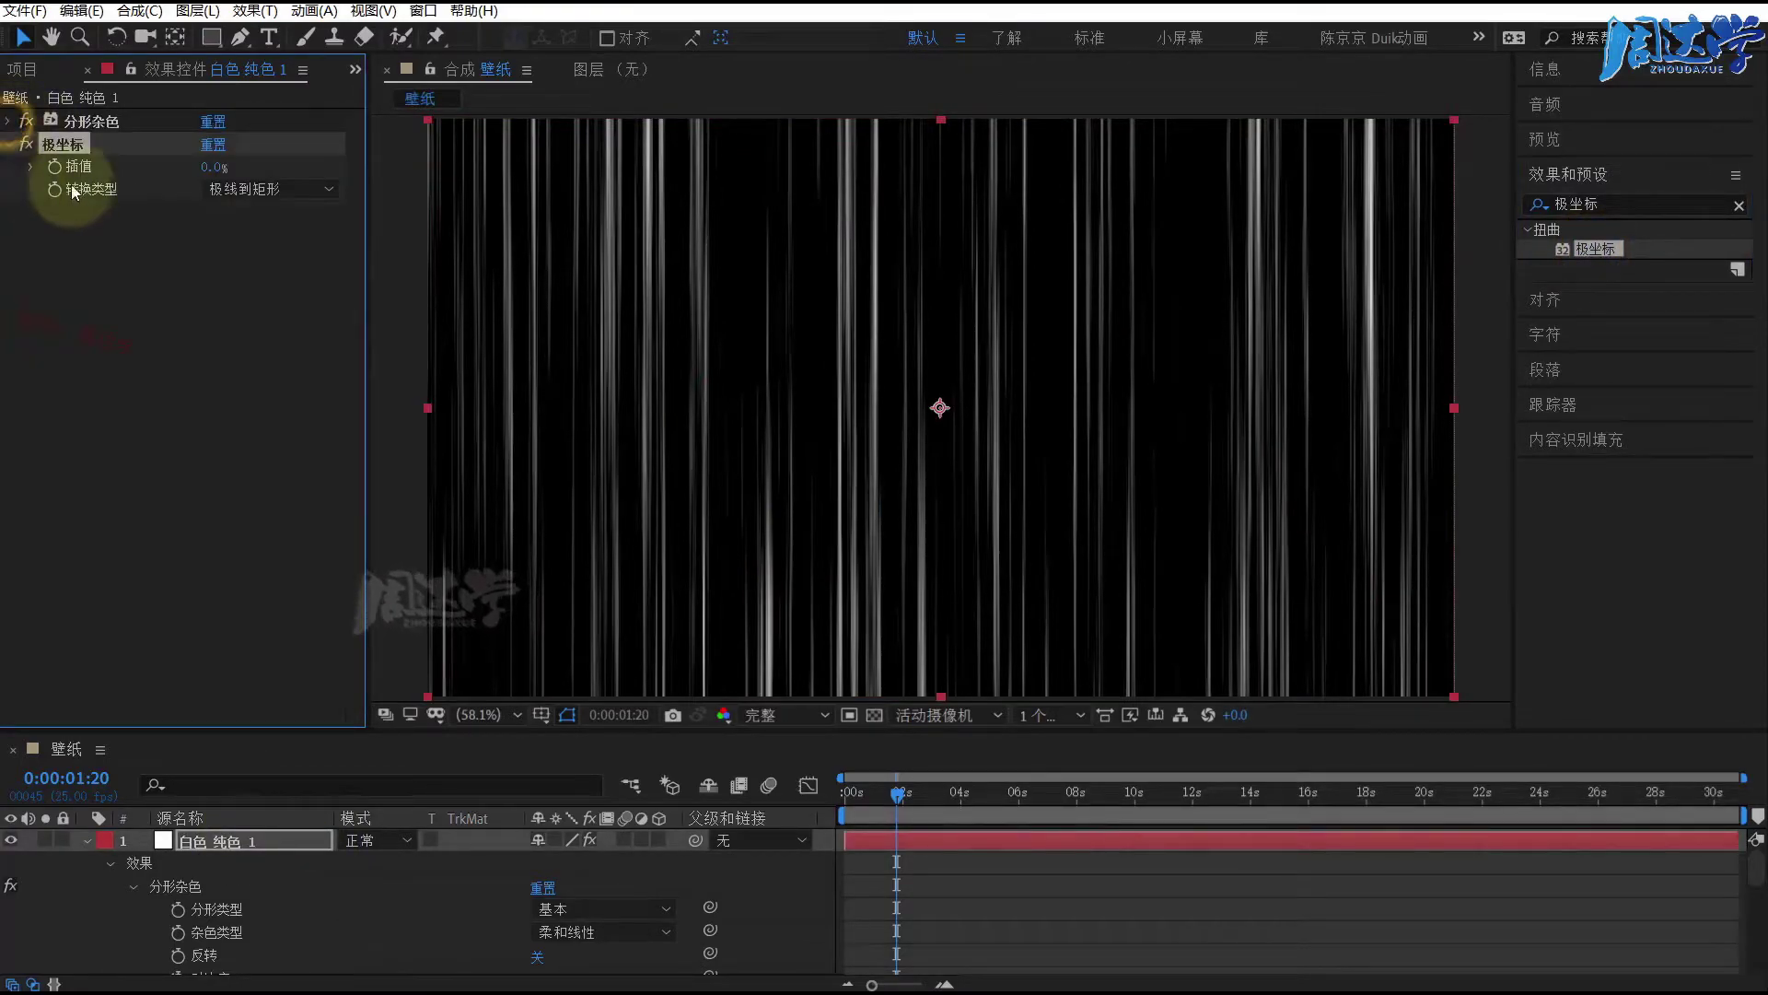
left_click(252, 189)
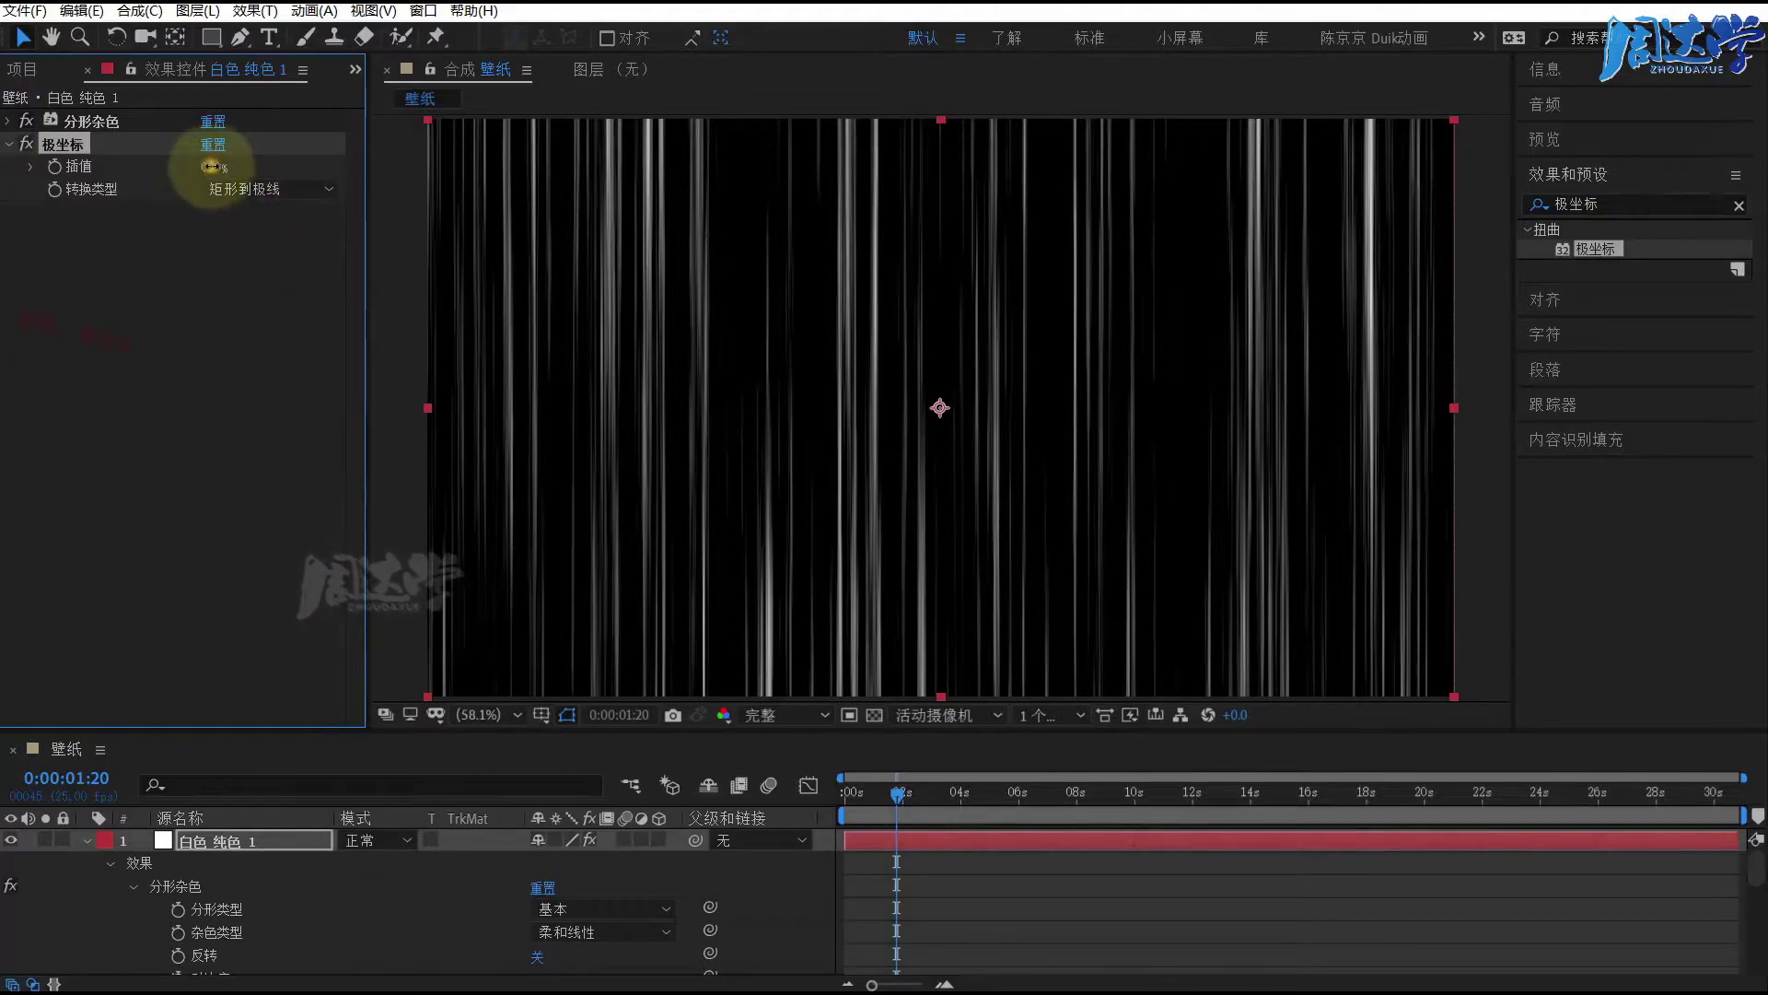
left_click_drag(212, 166, 474, 187)
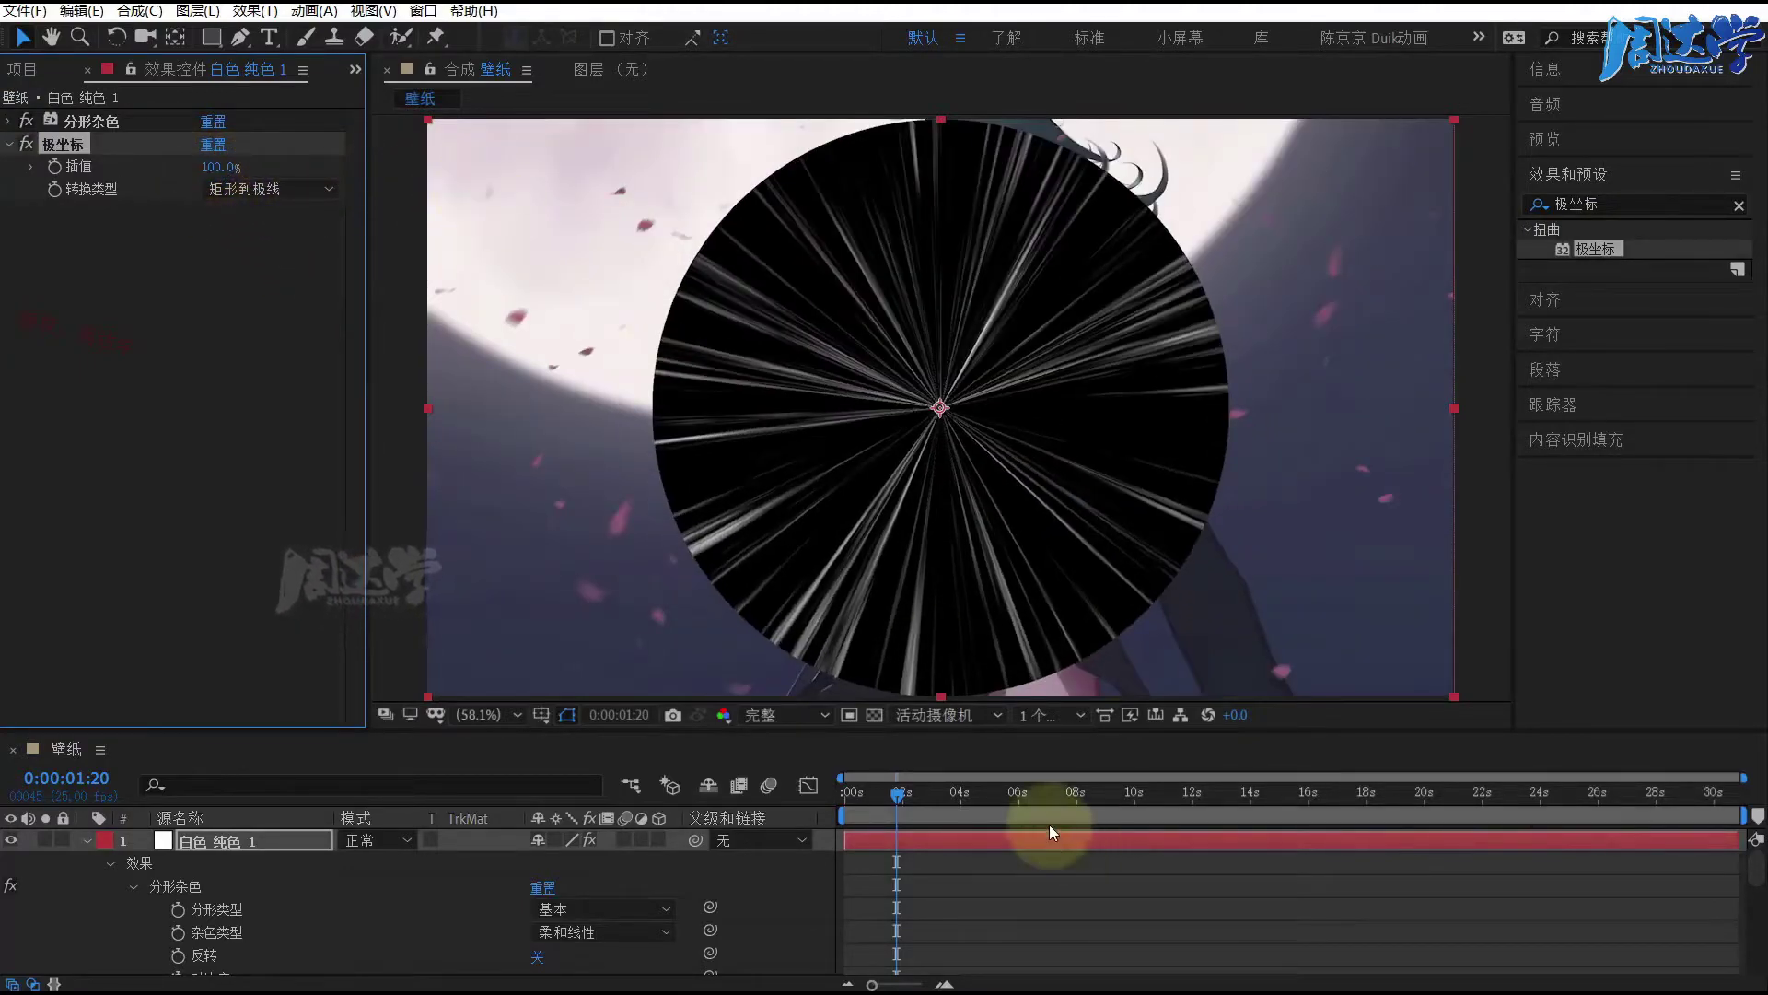
mouse_move(892, 804)
left_mouse_down()
mouse_move(1102, 803)
mouse_move(870, 788)
mouse_move(964, 792)
left_mouse_up()
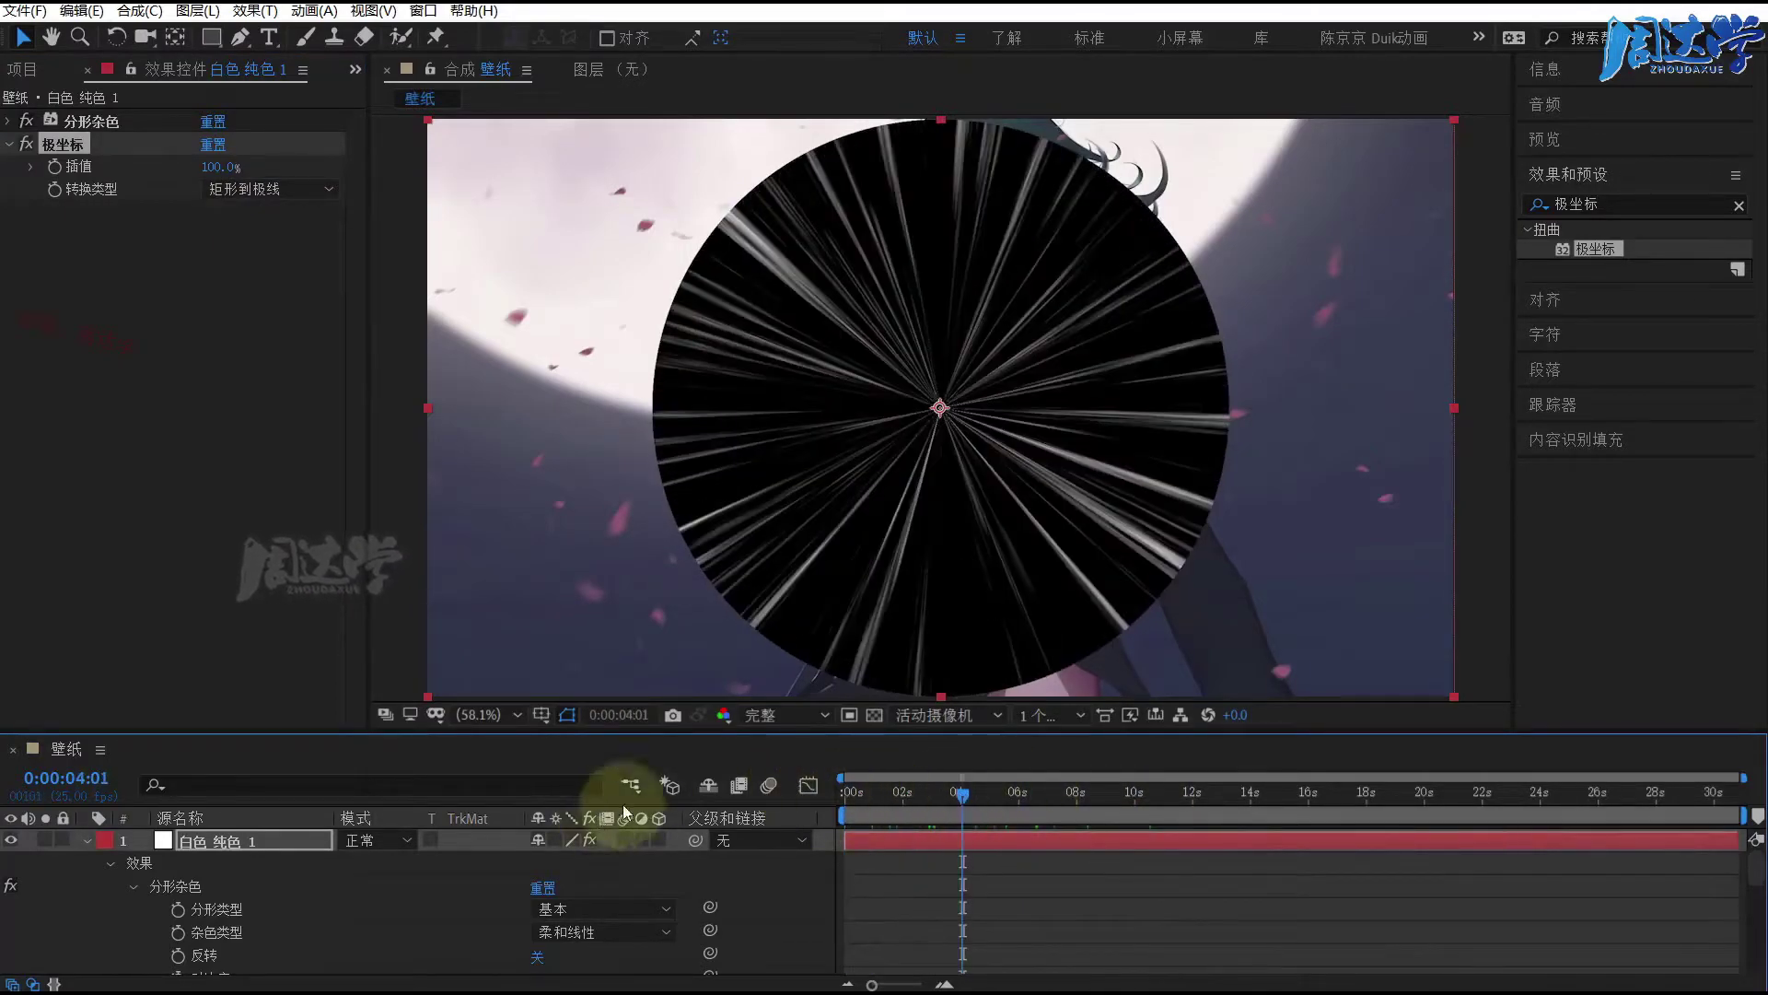
Step: Scale the white solid to 259% so the rays fill the frame
left_click(208, 843)
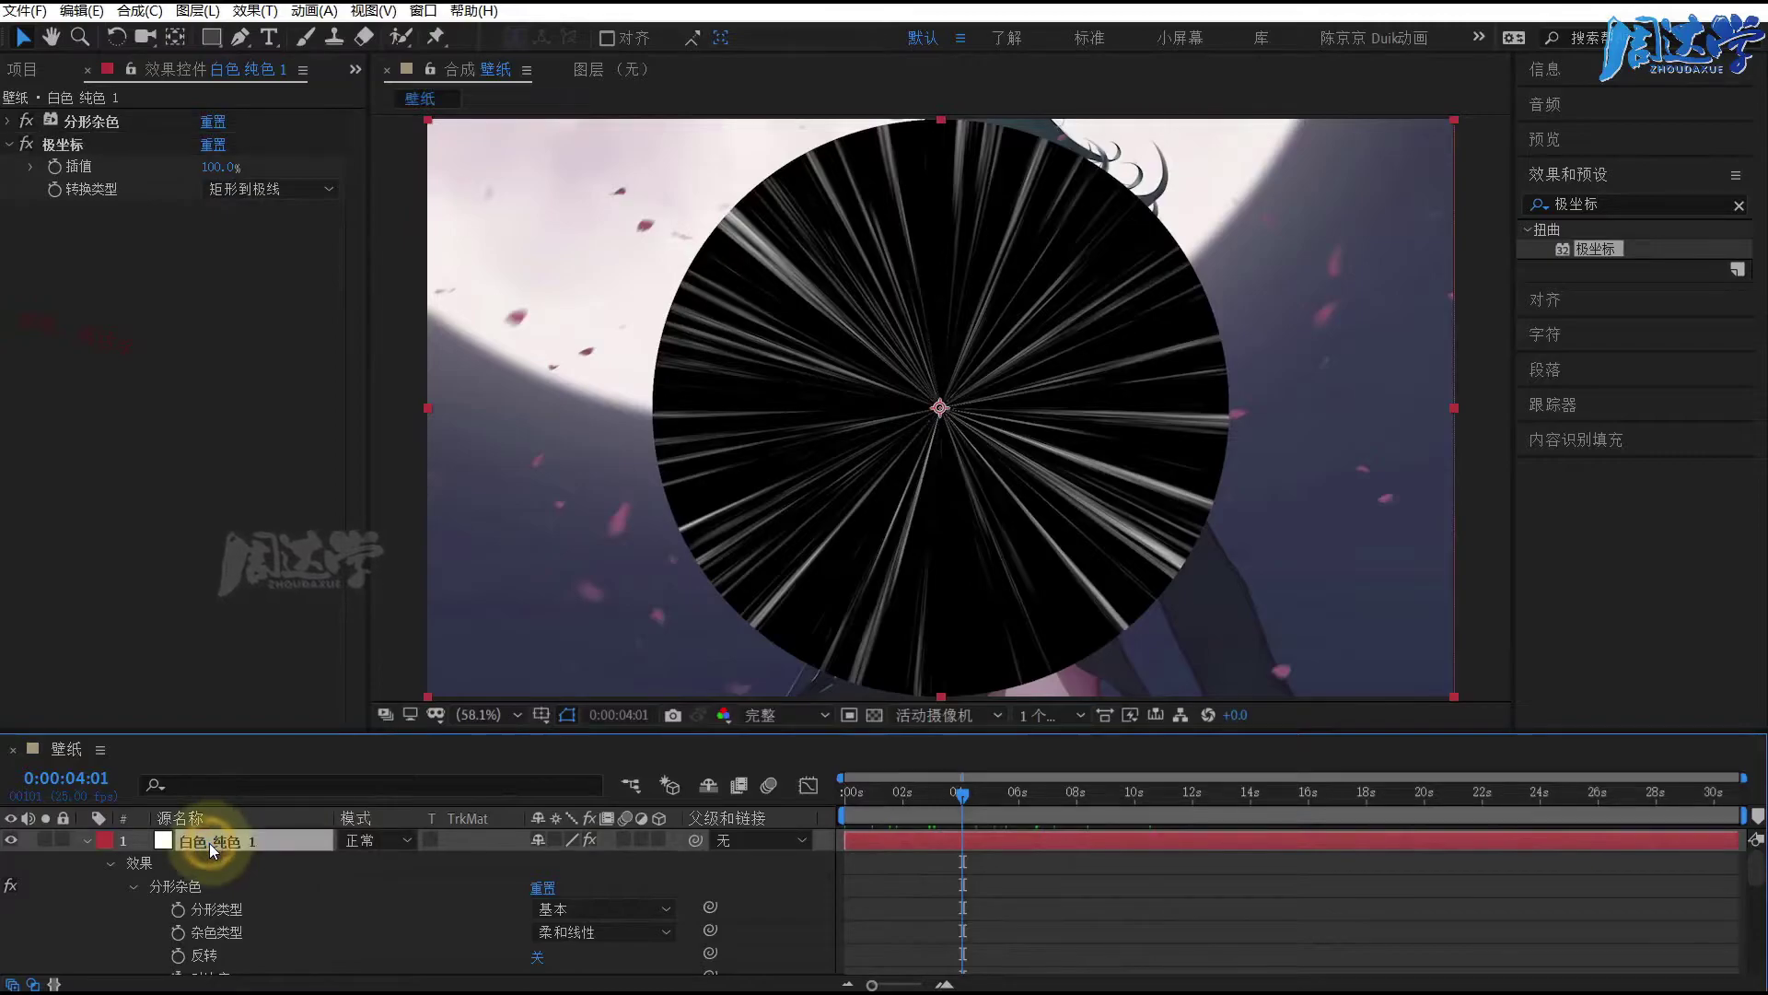
key("s")
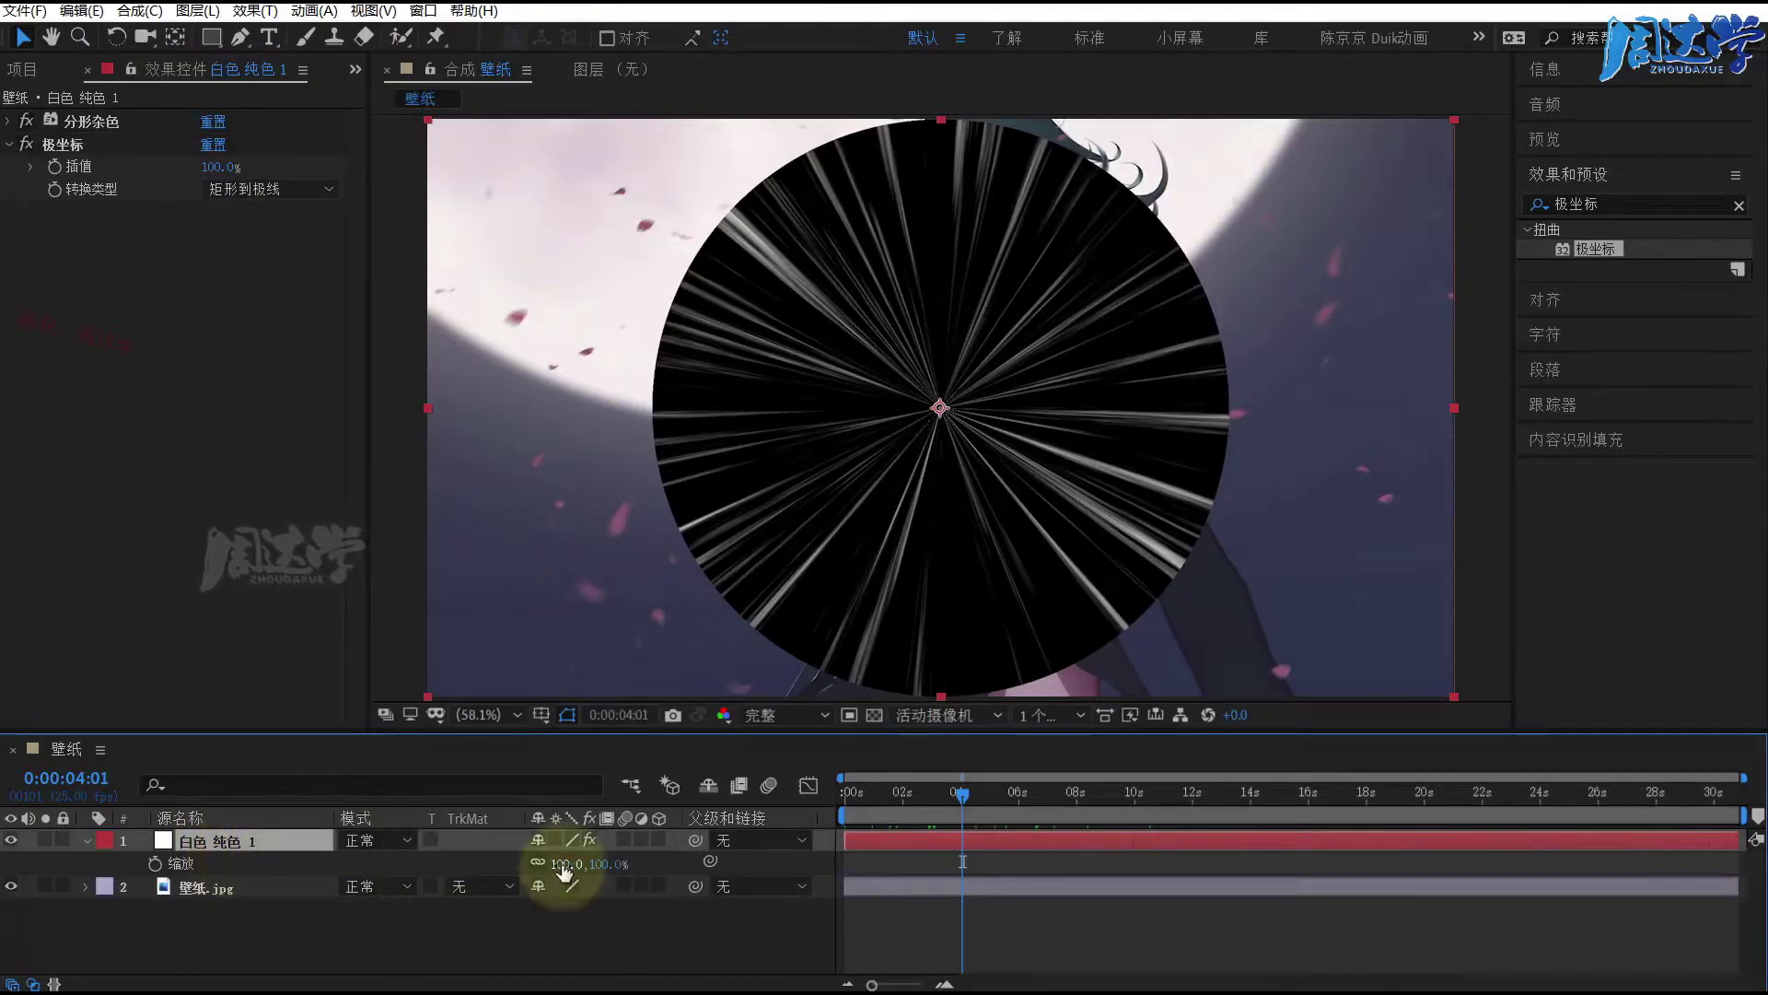
left_click_drag(564, 862, 710, 862)
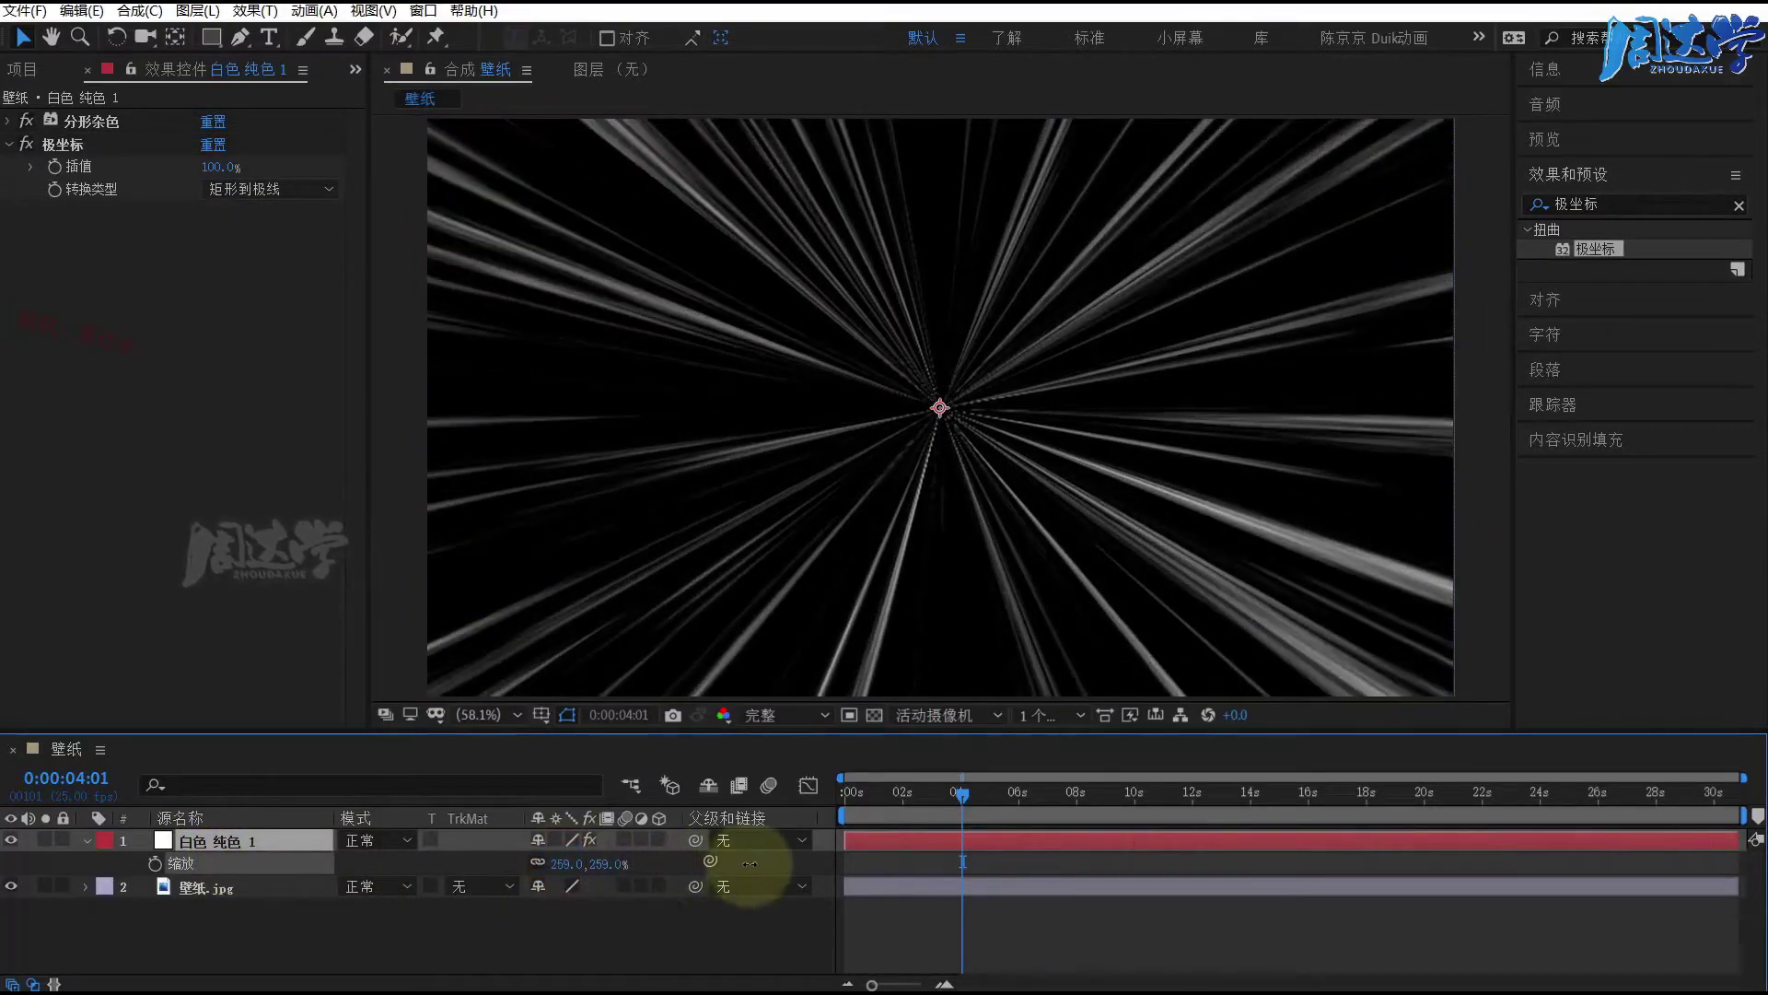
left_click_drag(990, 792, 908, 791)
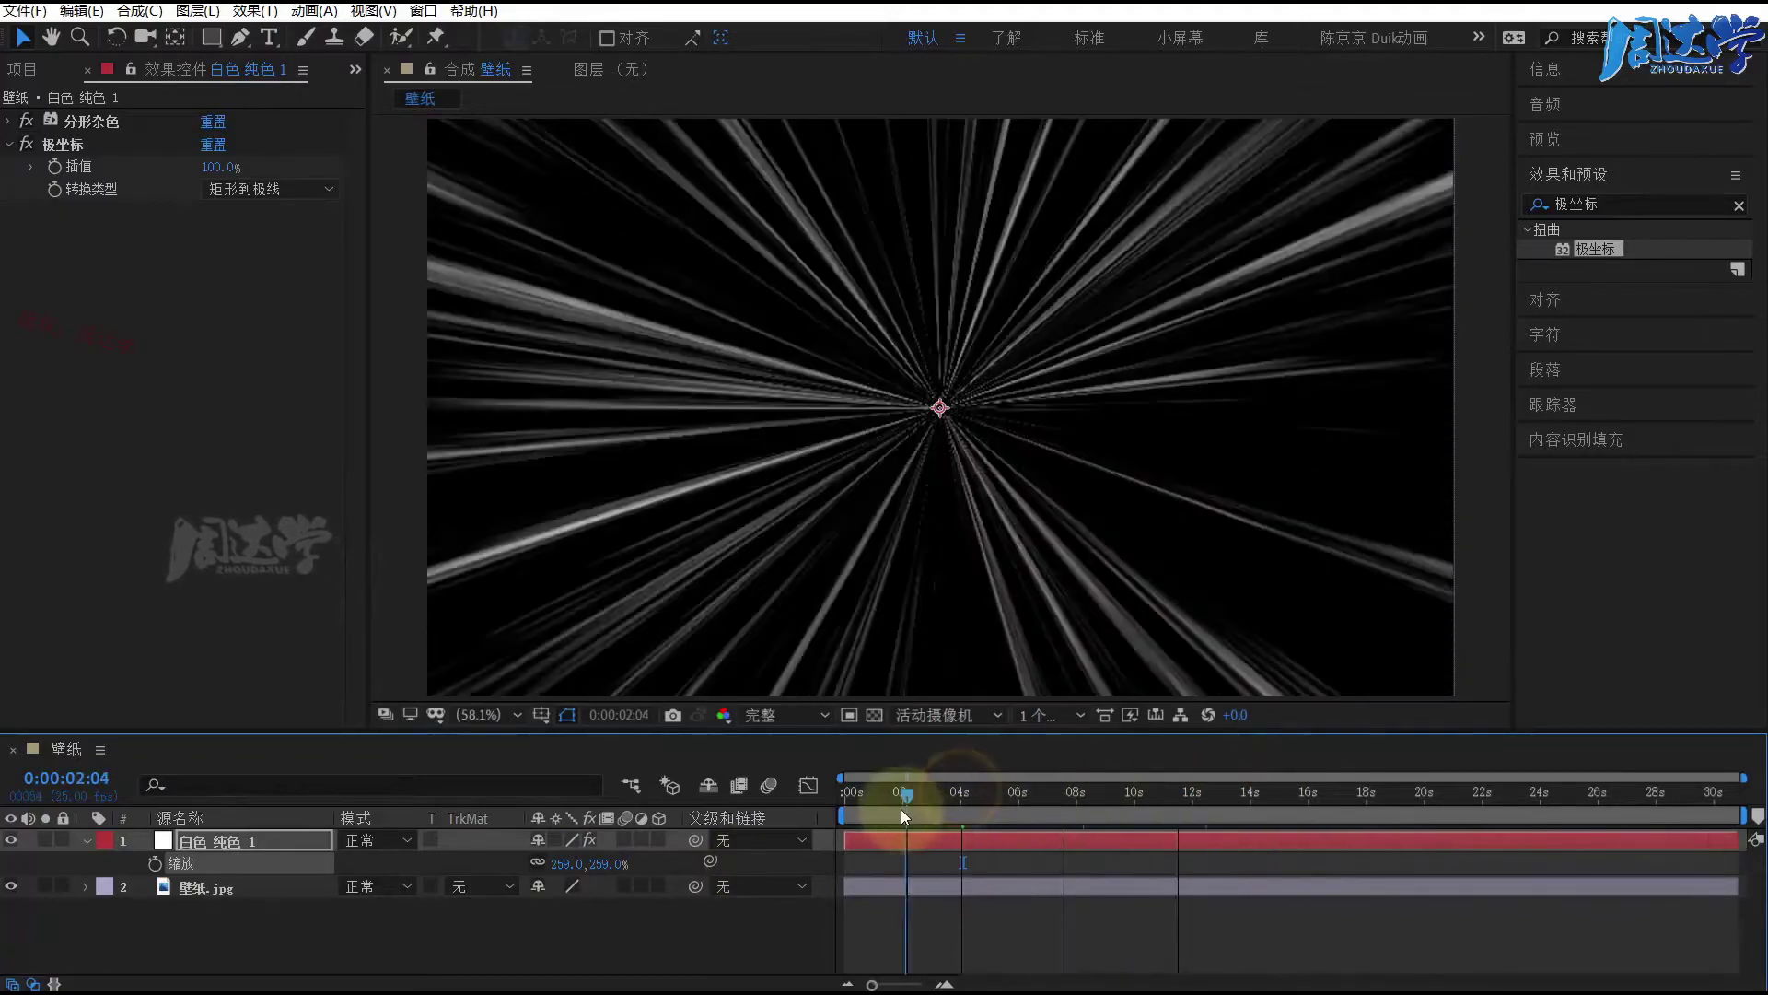
Step: Set the solid's blend mode to Screen and play back the rays over the wallpaper
left_click(364, 840)
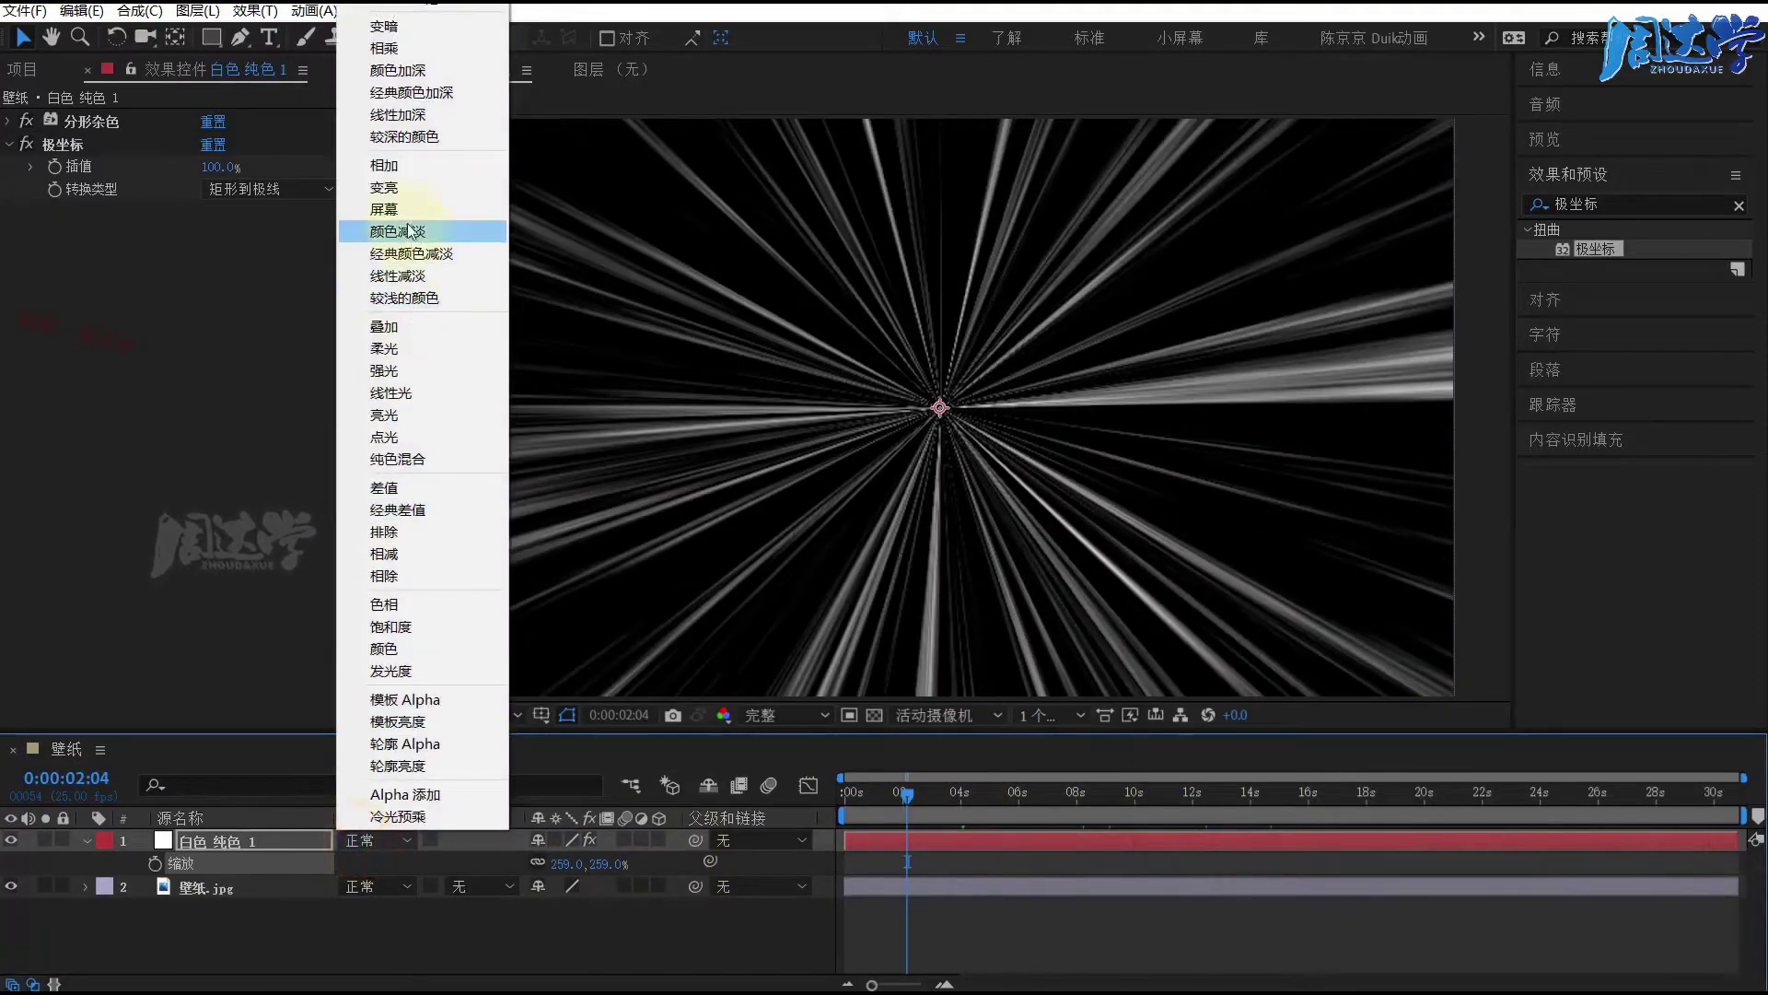
left_click(384, 210)
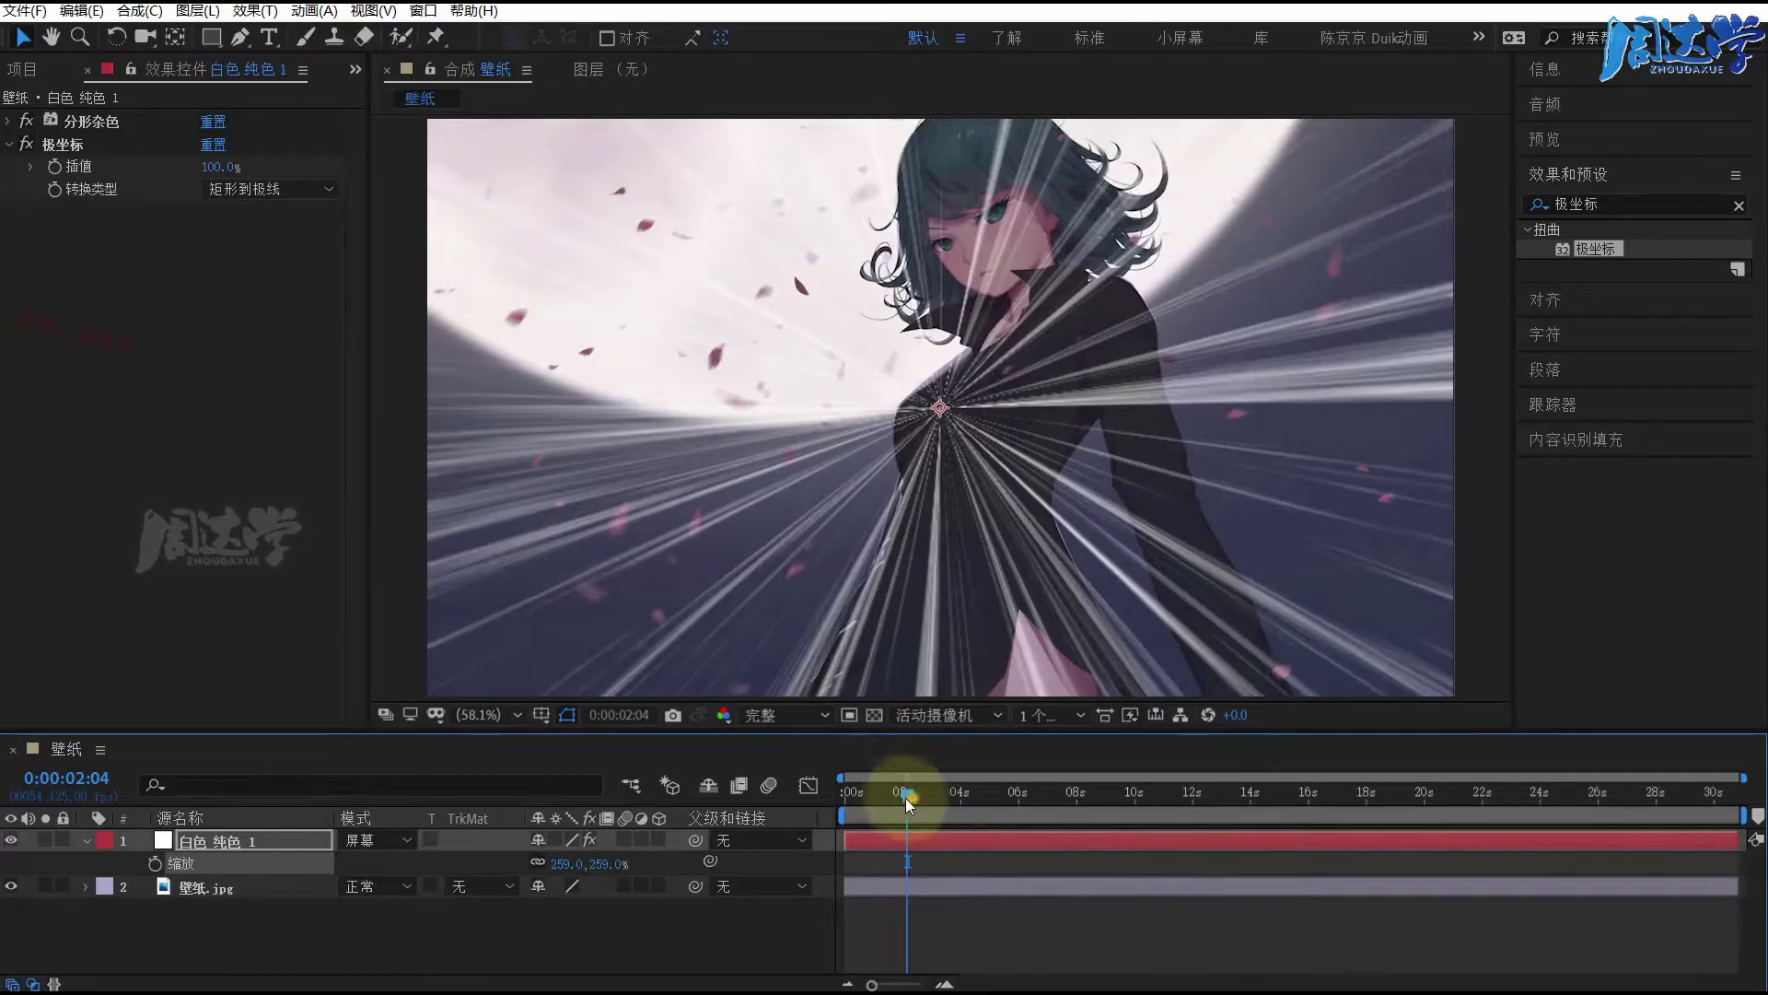
left_click_drag(907, 797, 864, 798)
key("space")
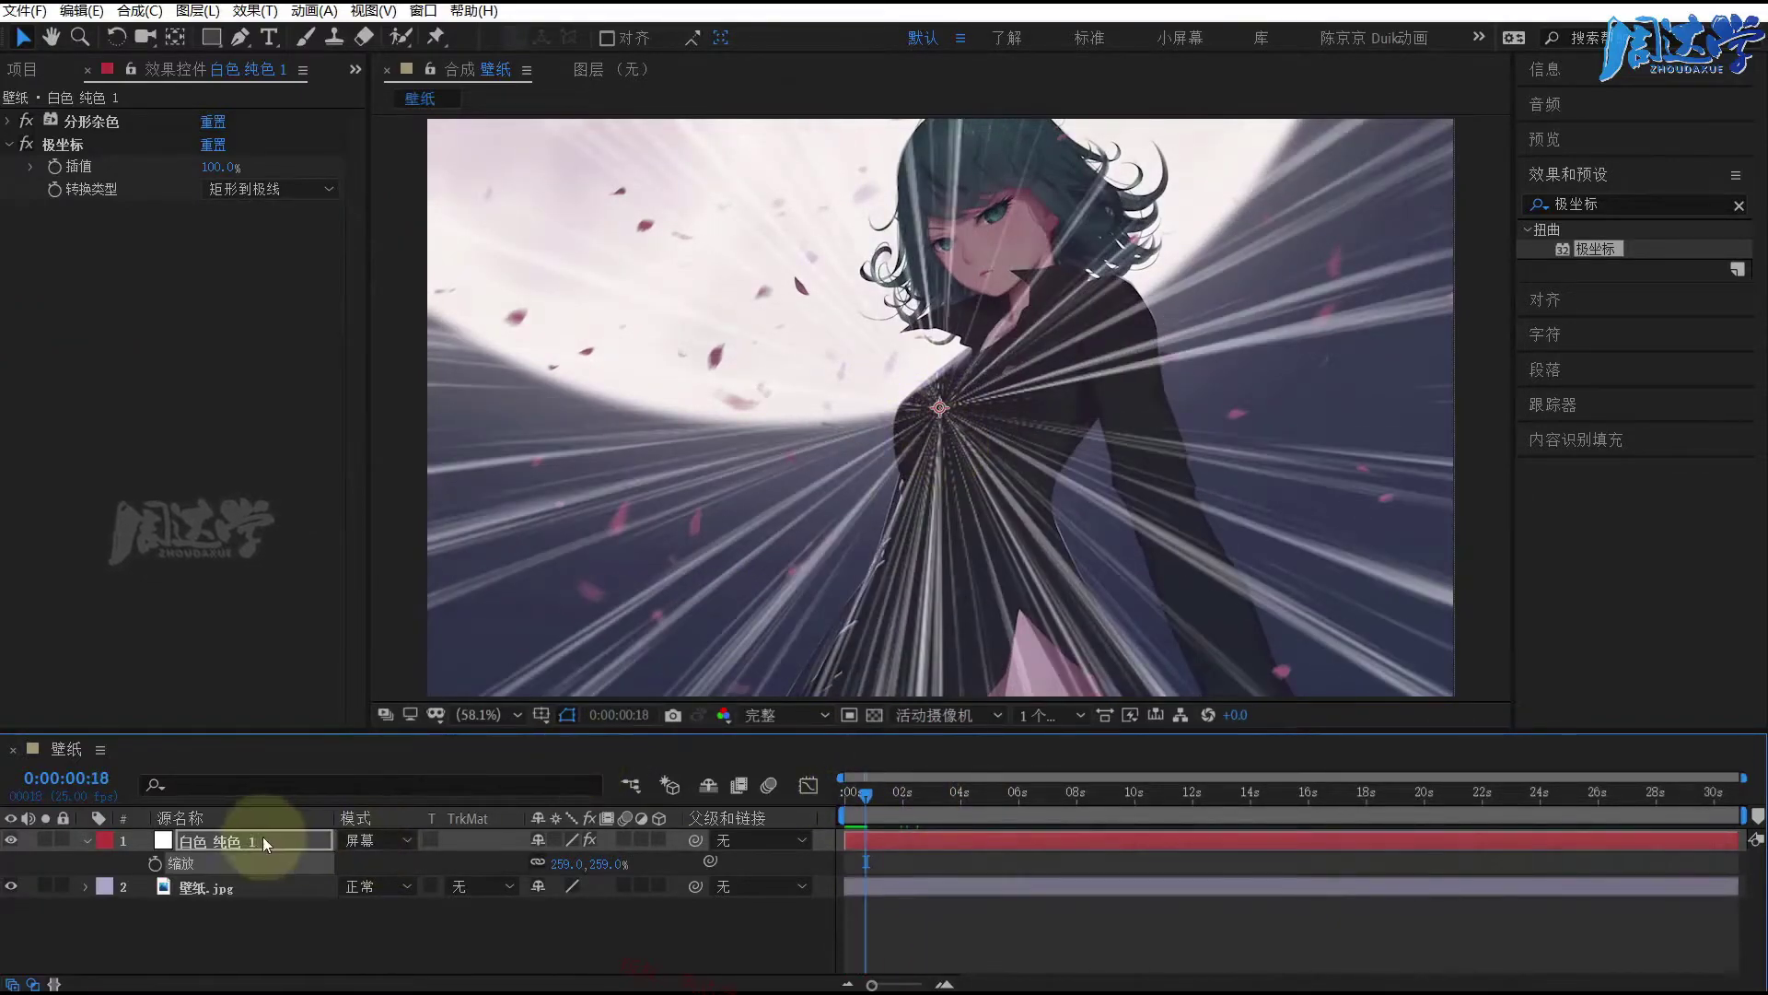
left_click(225, 839)
left_click(239, 37)
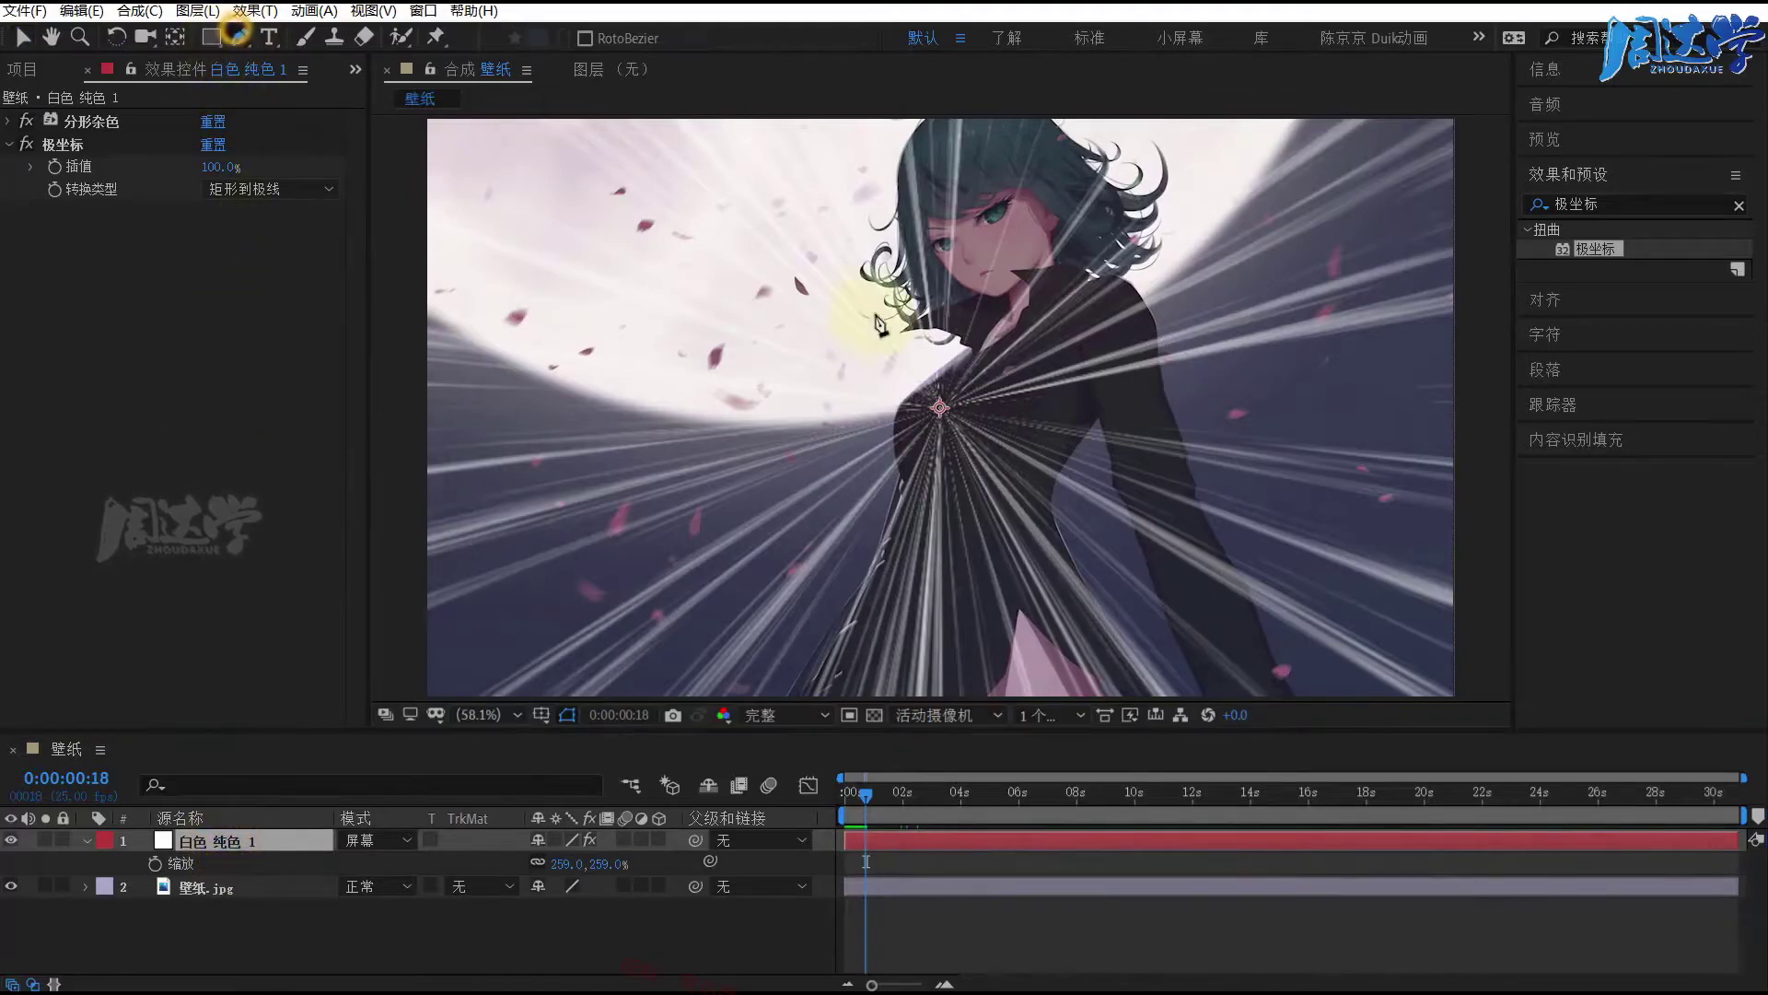
left_click(831, 321)
left_click(930, 278)
left_click(1008, 272)
left_click(1024, 377)
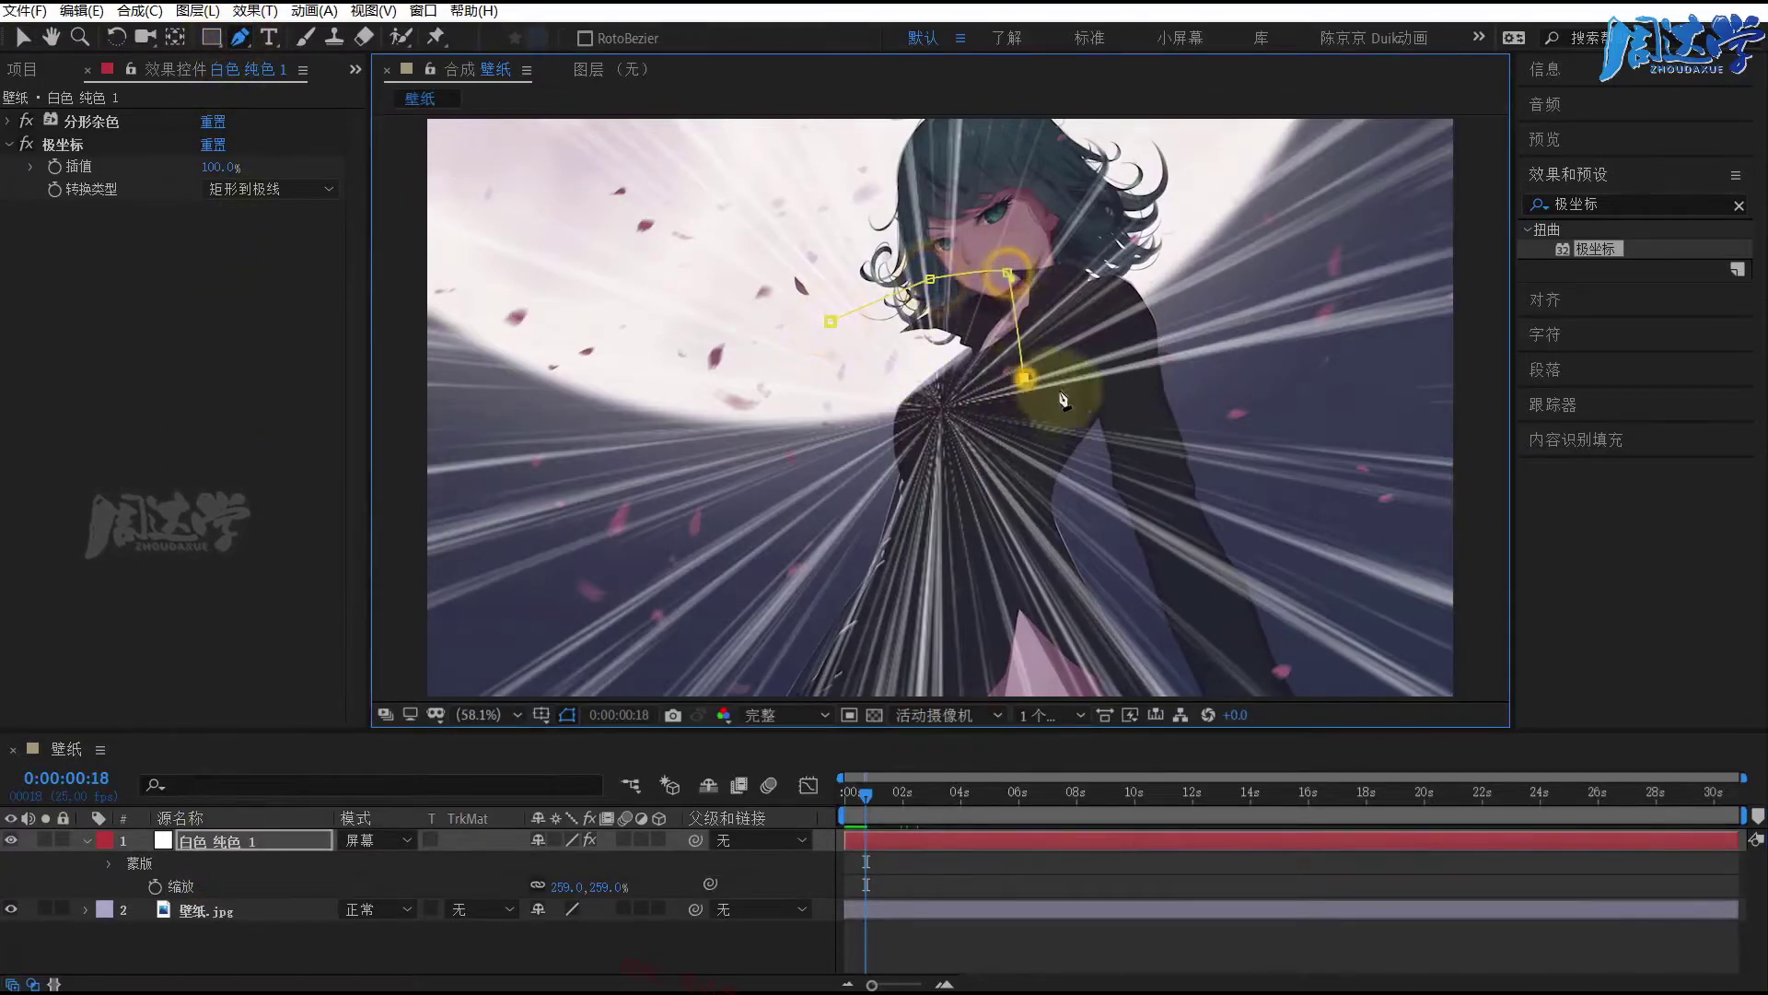
left_click(1073, 404)
left_click(1031, 484)
left_click(967, 559)
left_click(861, 528)
left_click(786, 474)
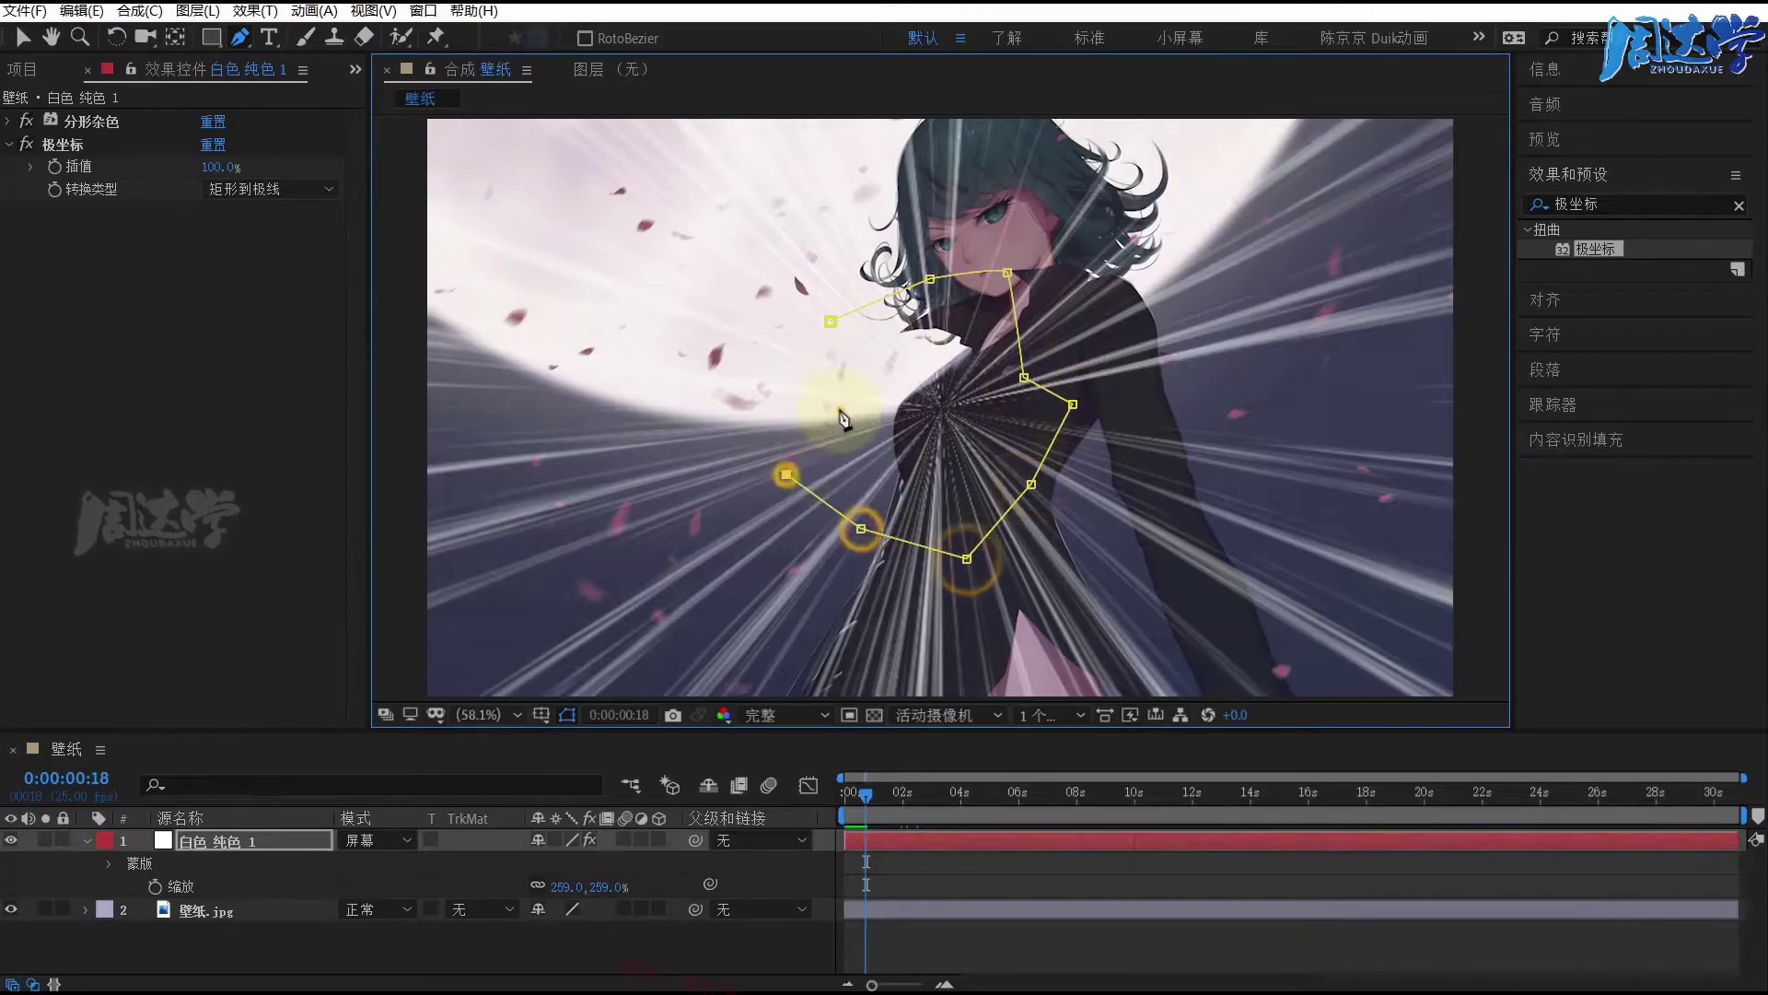
left_click(839, 408)
left_click(831, 322)
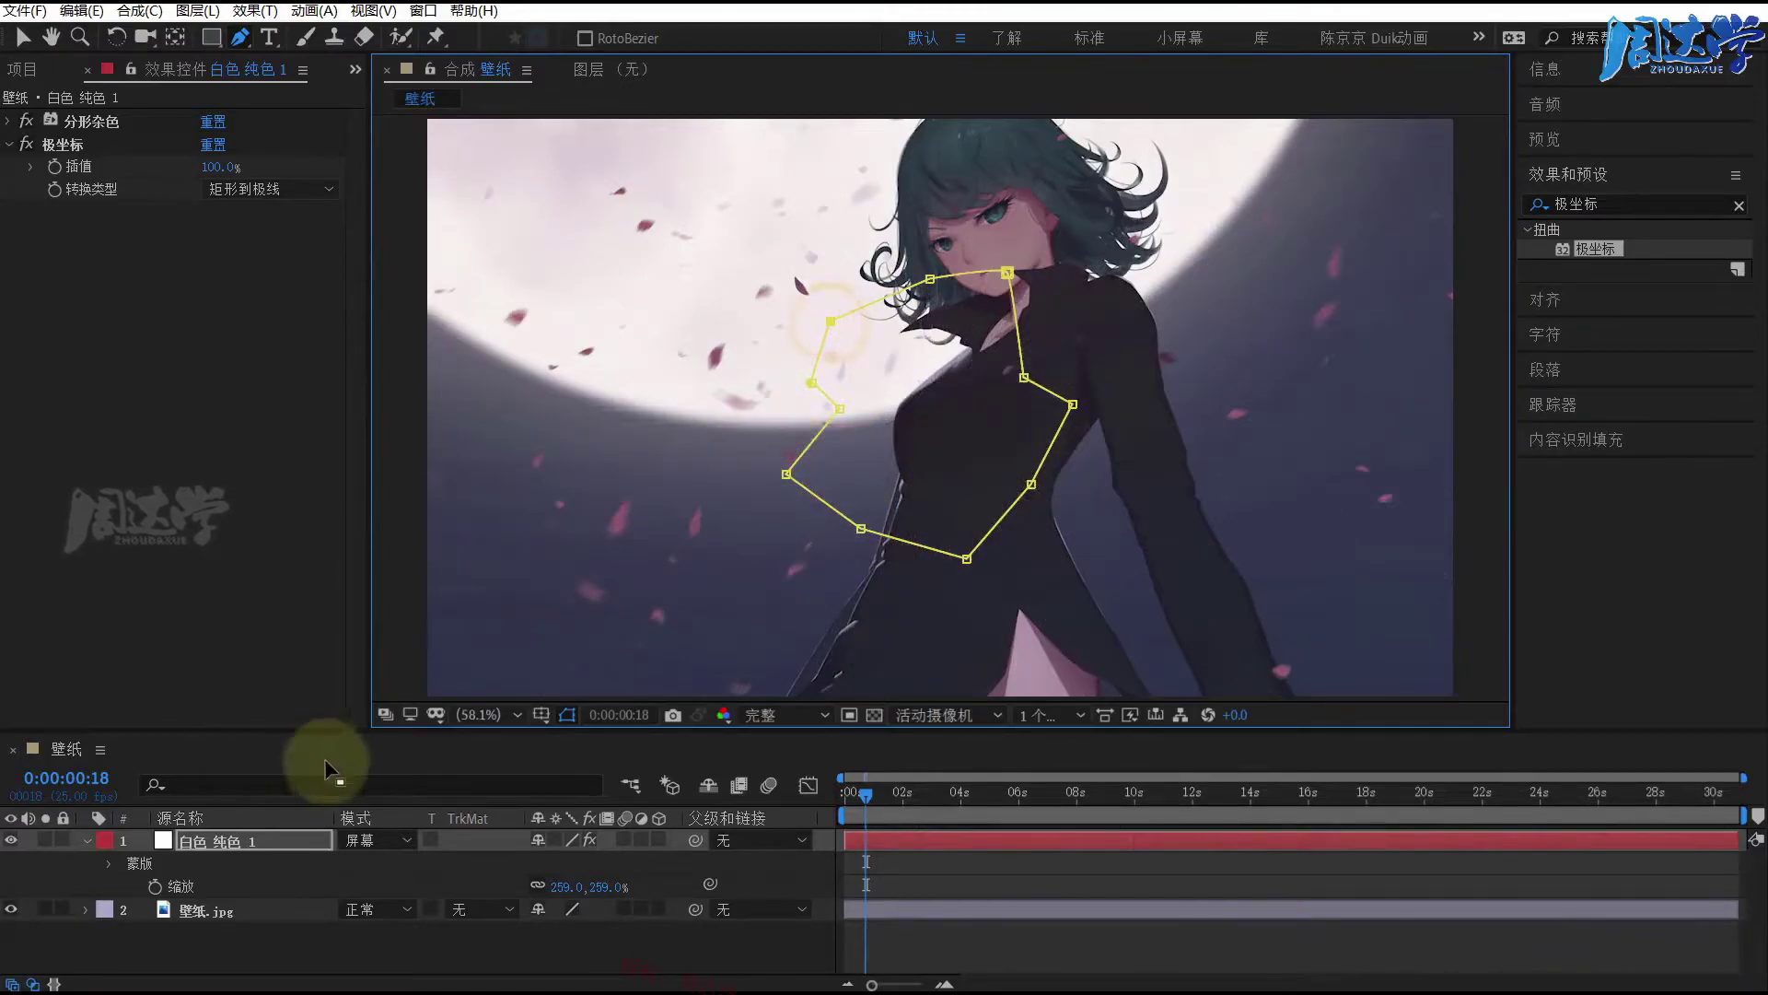
key("Delete")
left_click(191, 840)
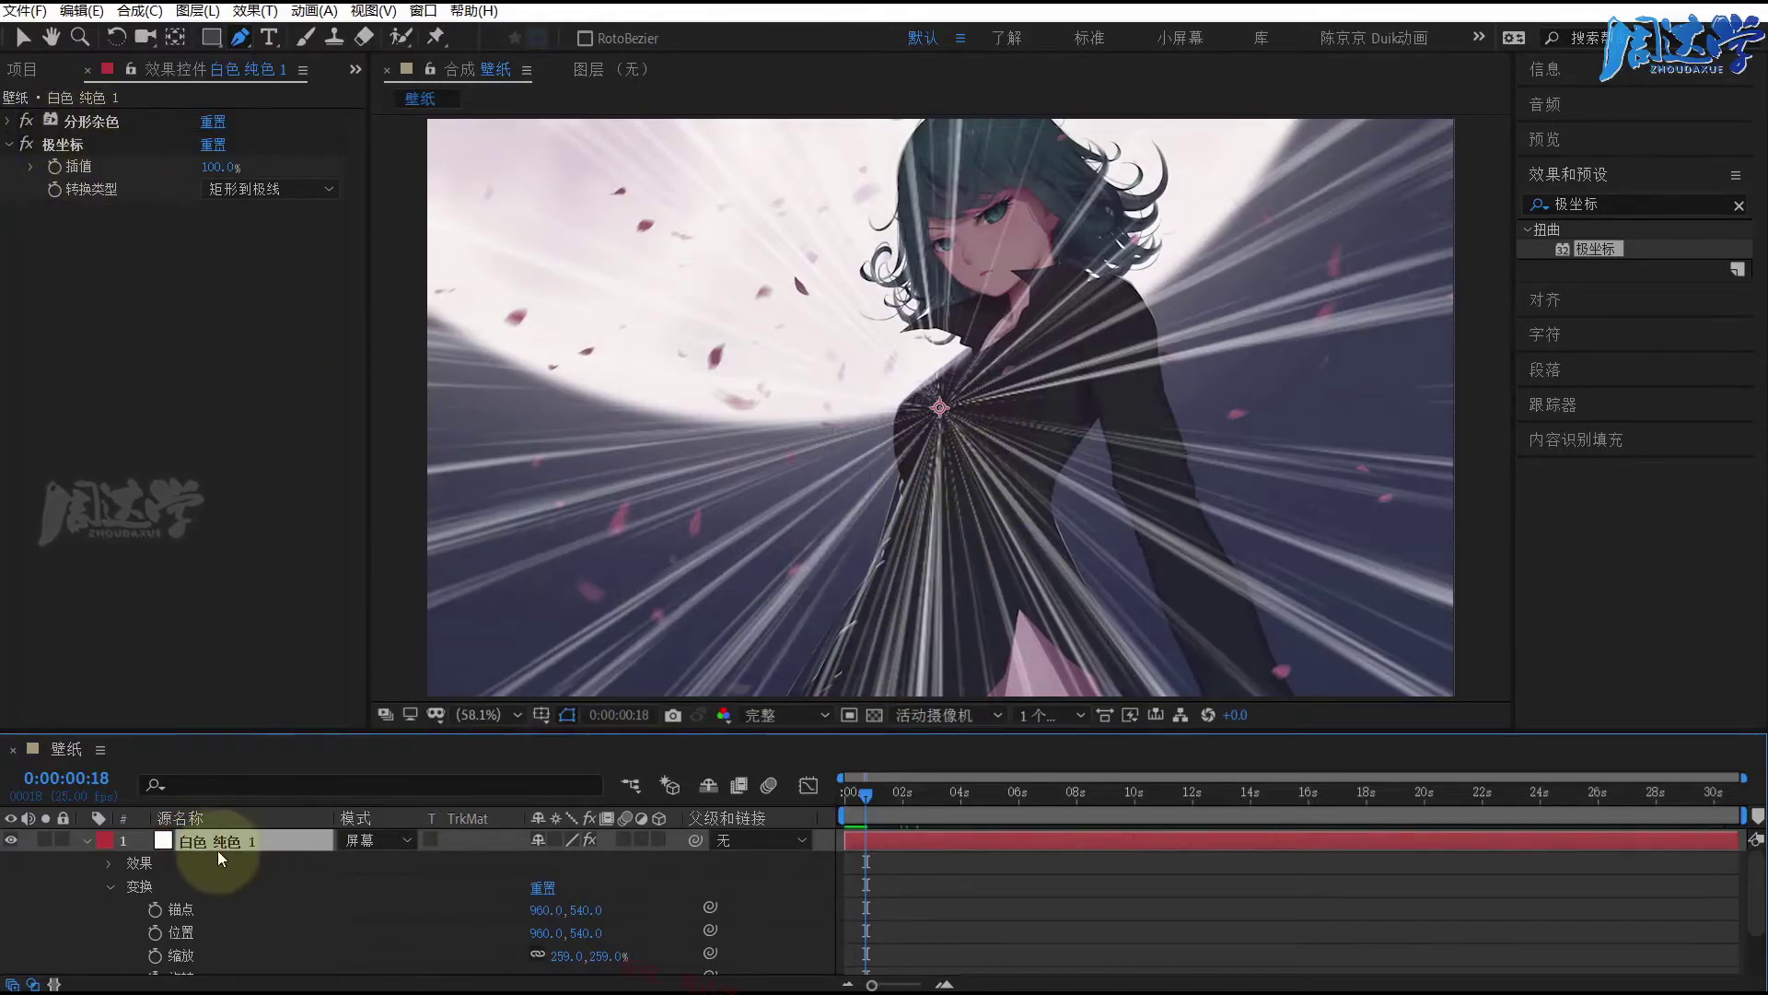
Step: Pre-compose the ray solid, moving all attributes, into 白色 纯色 1 合成 1 and set it to Screen
left_click(200, 11)
left_click(306, 672)
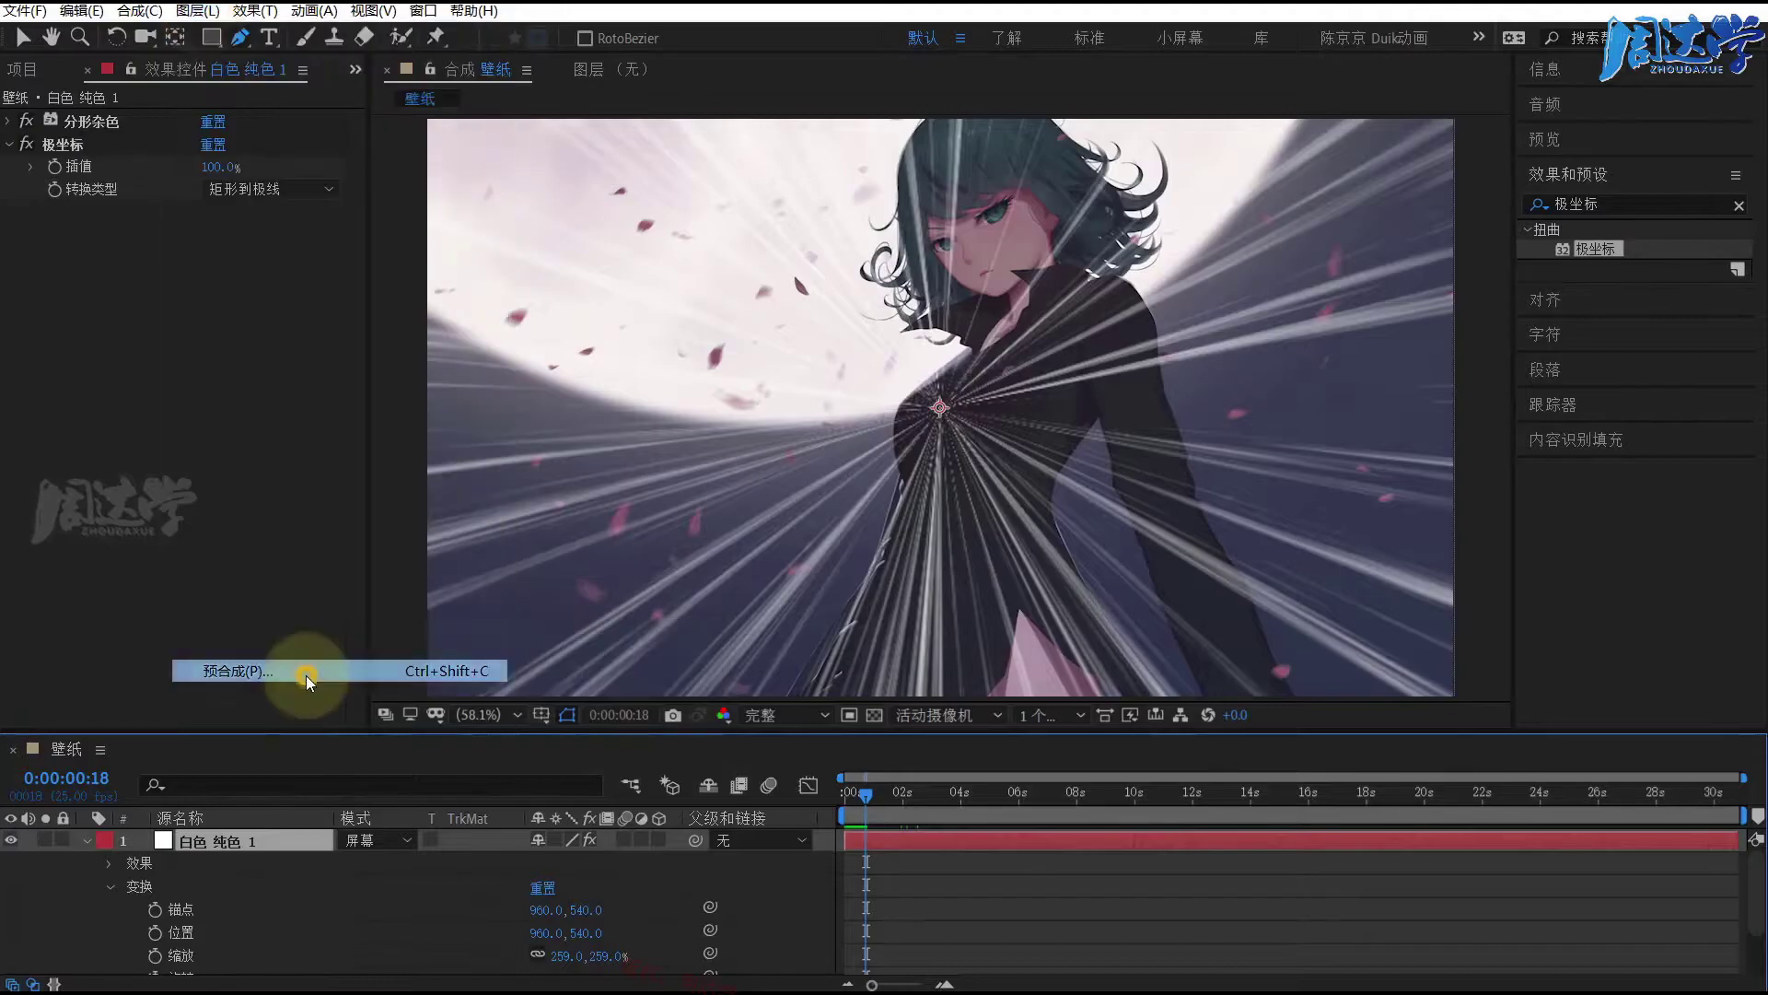
left_click(946, 545)
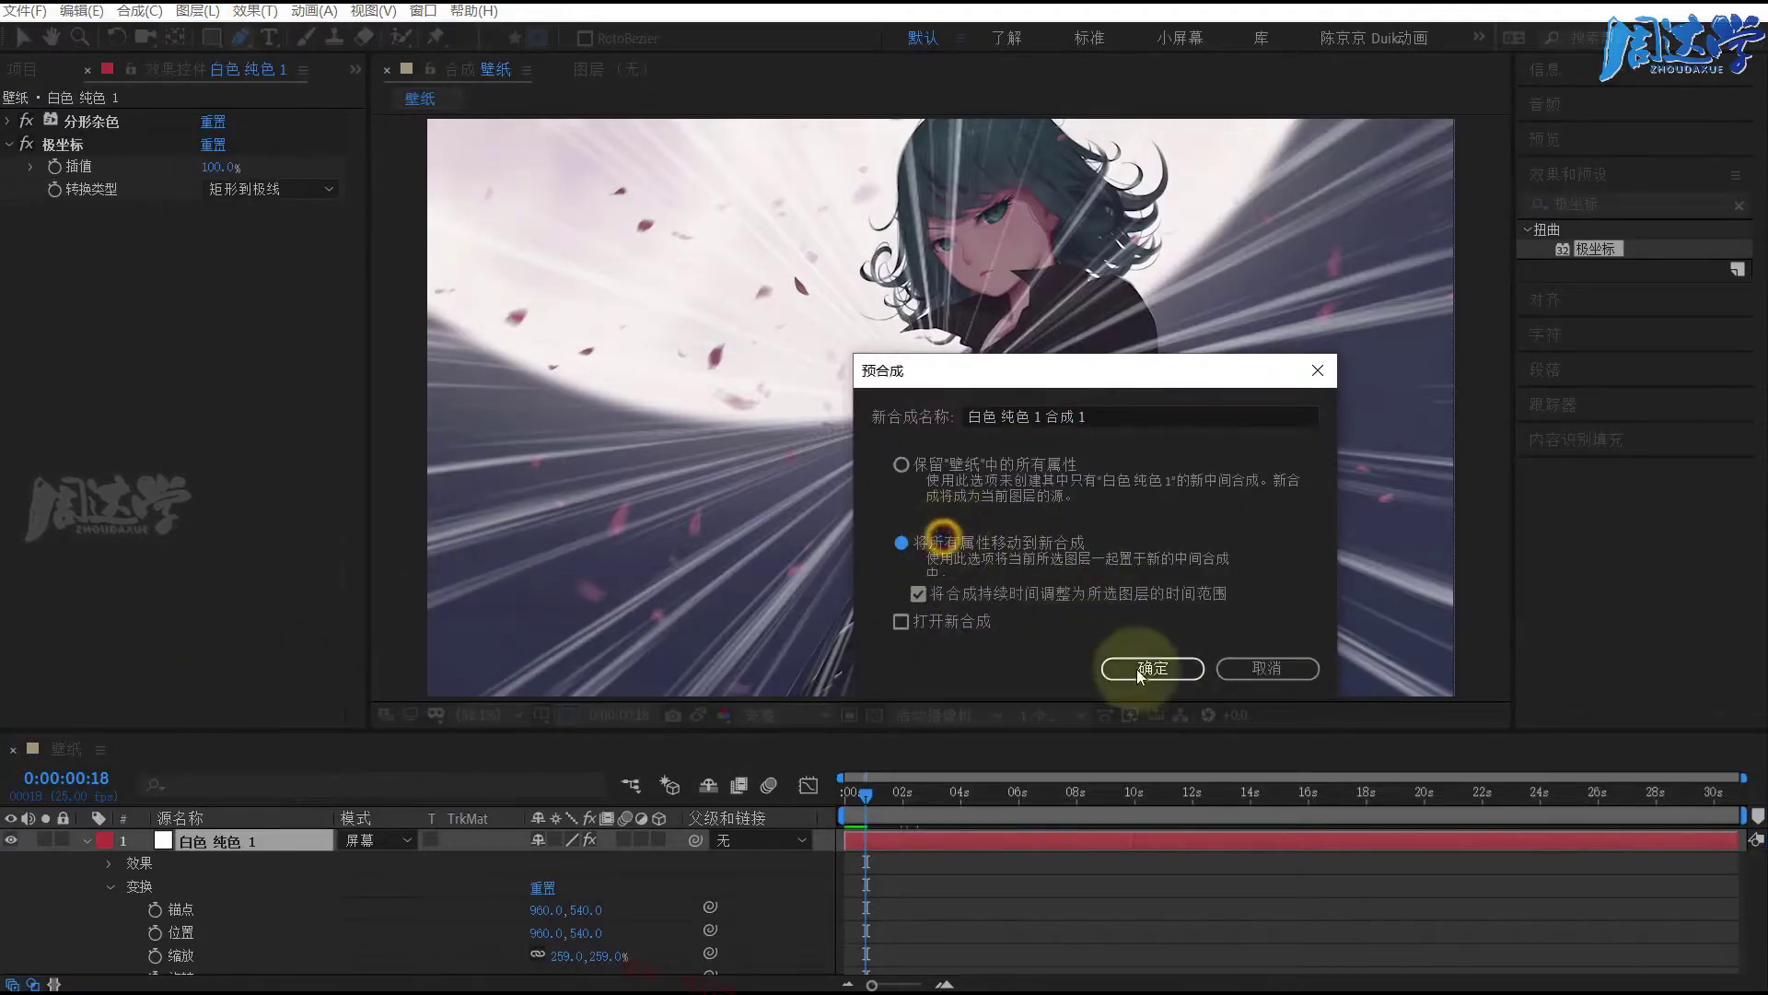
left_click(1150, 669)
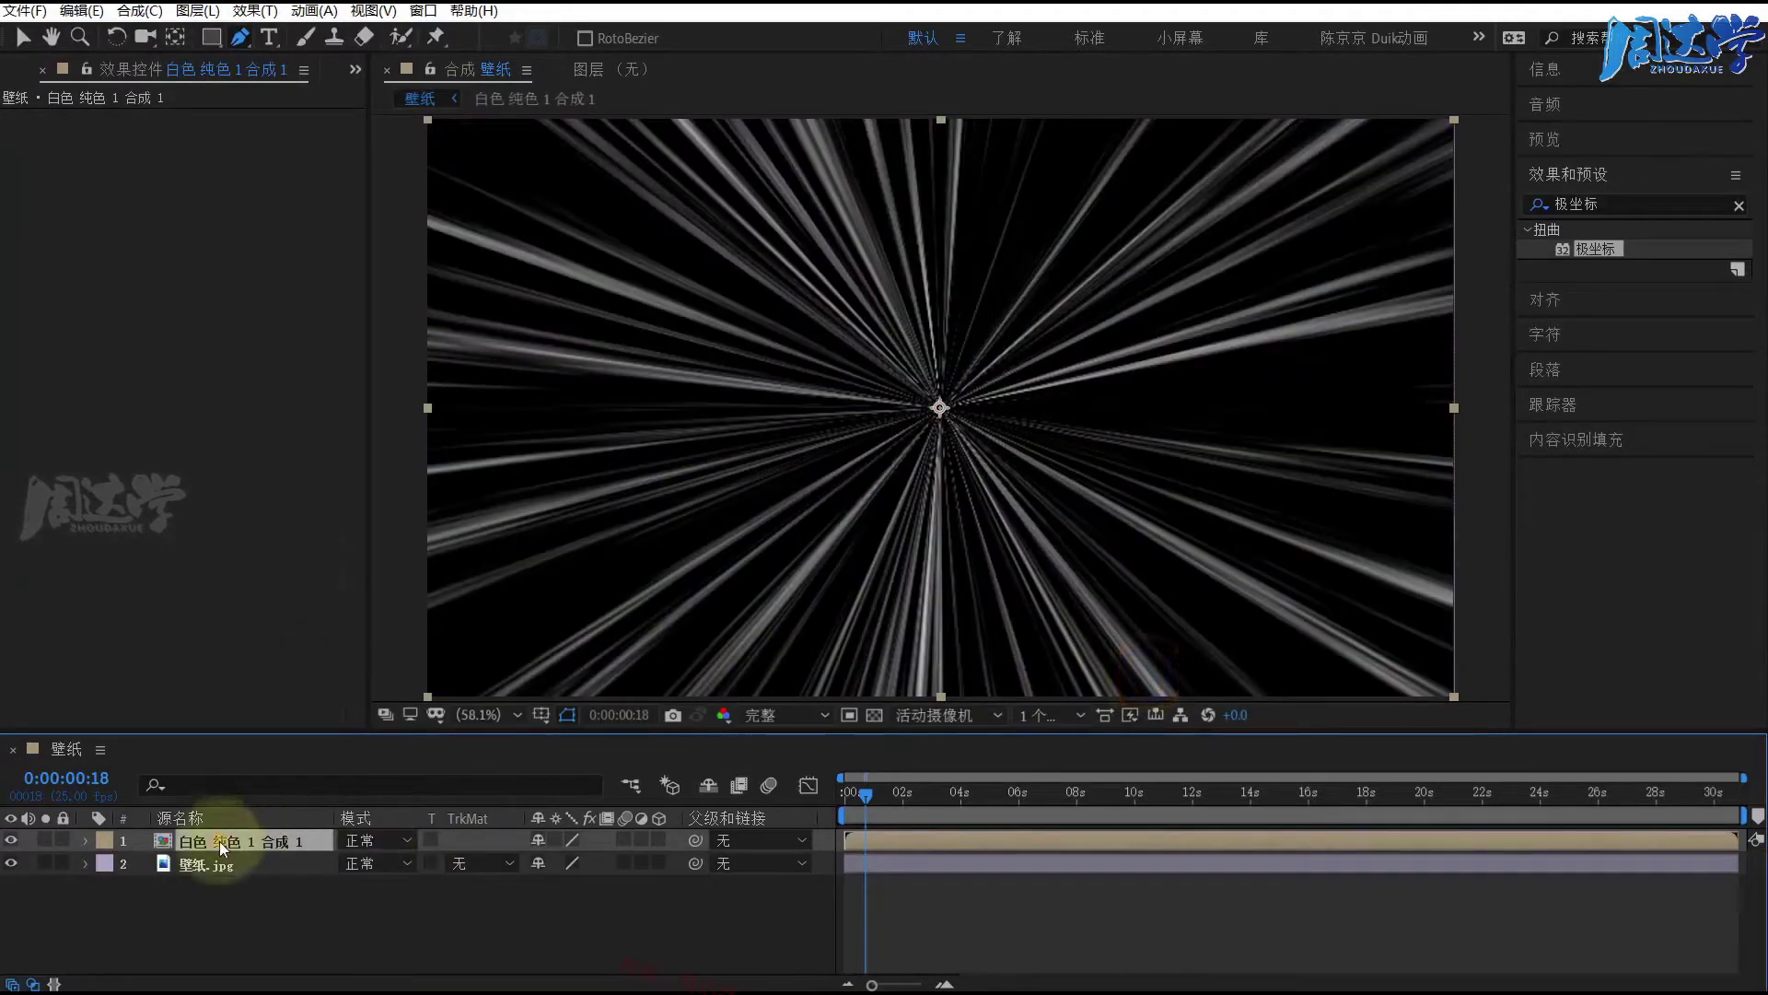
left_click(392, 848)
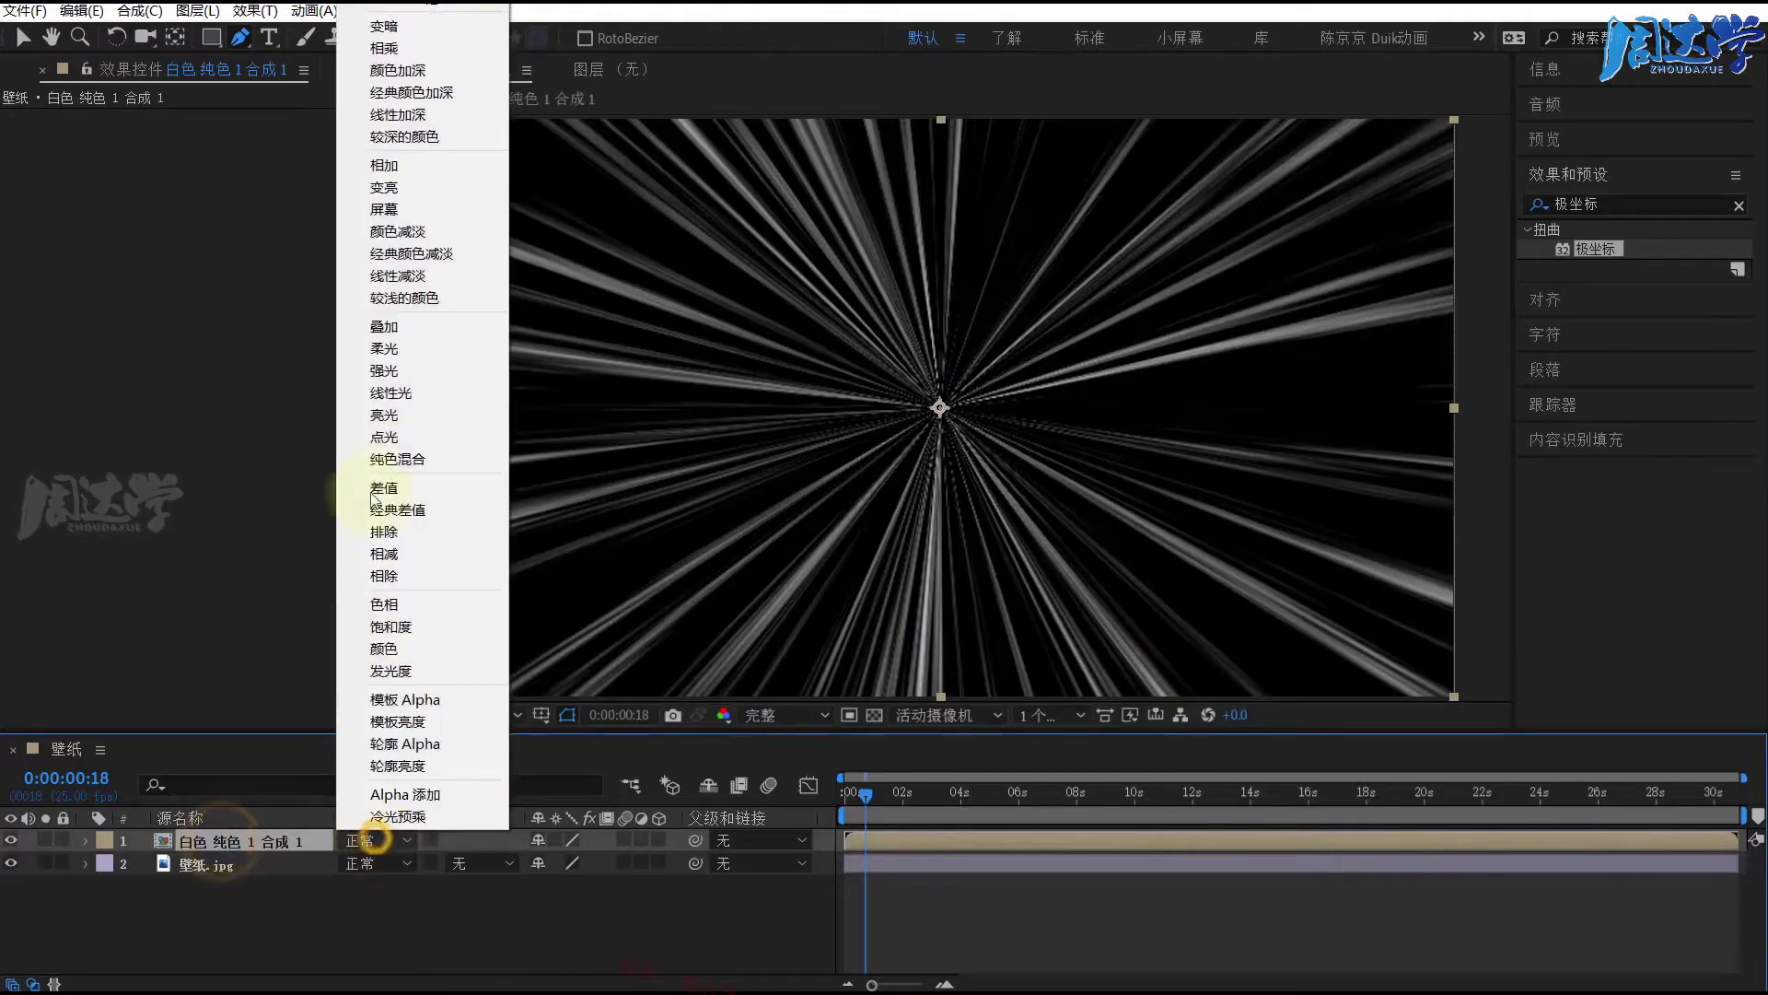
left_click(403, 206)
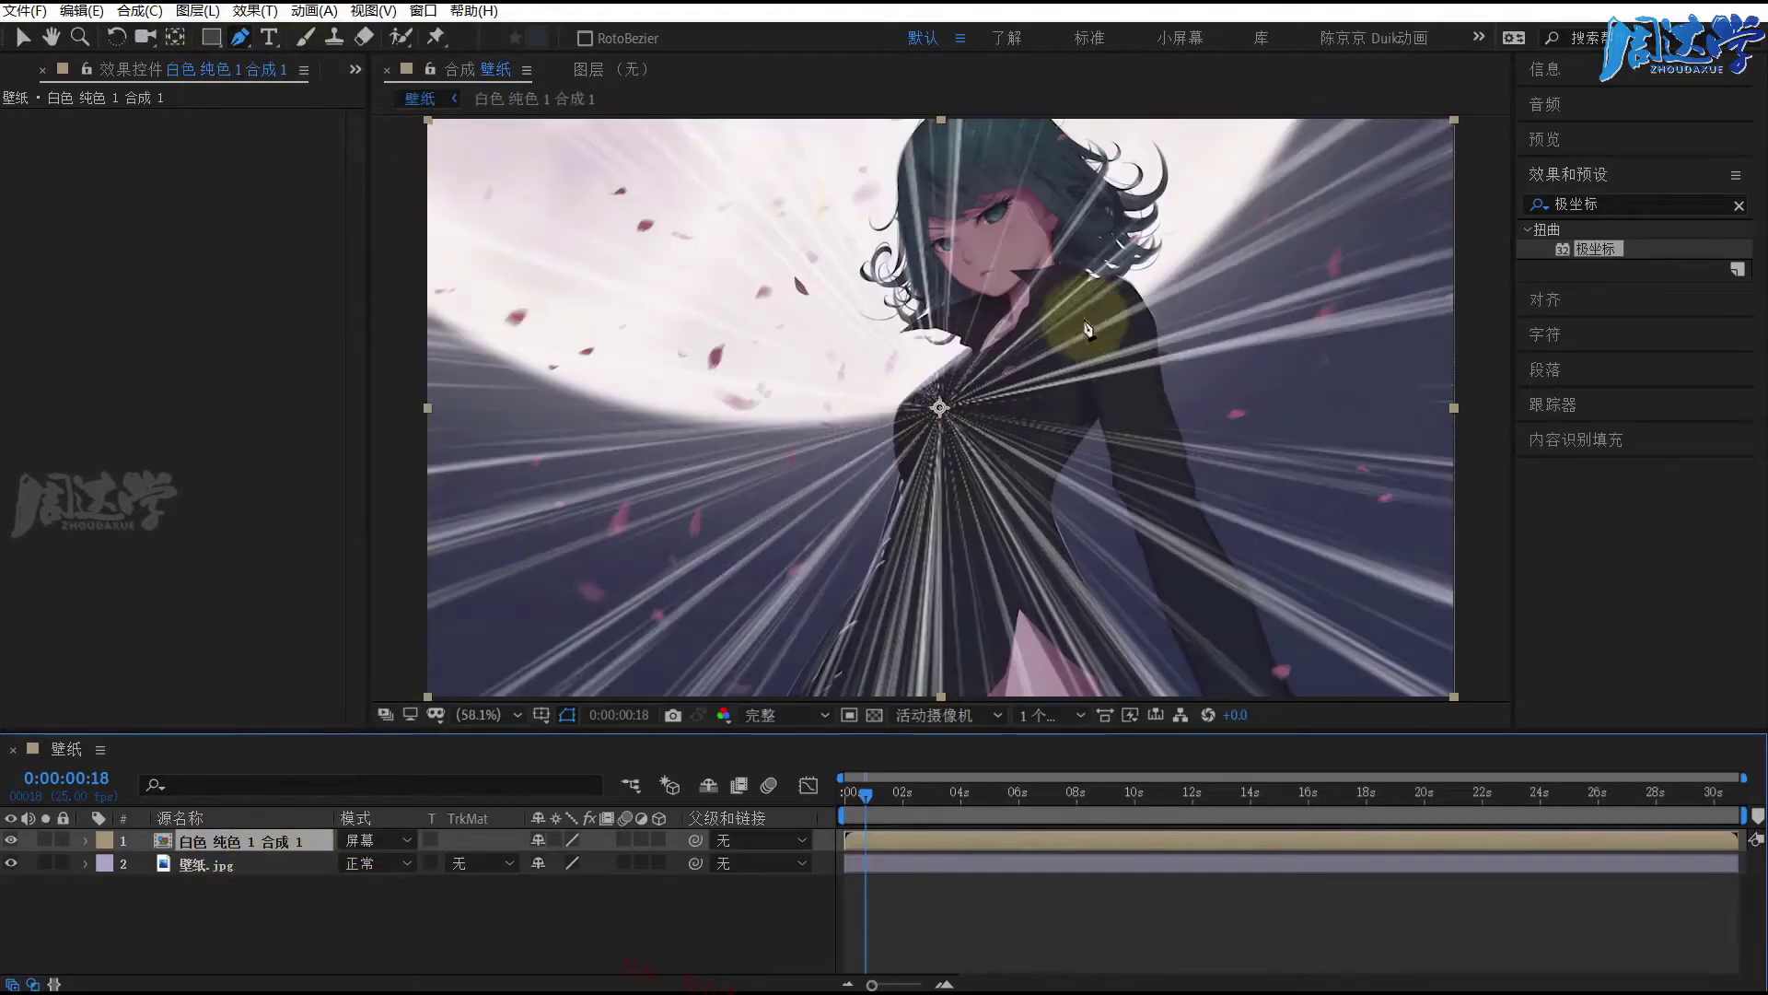
Step: Draw a closed Pen mask around the girl's torso on the precomp layer
left_click(901, 347)
left_click(1040, 328)
left_click(1052, 390)
left_click(1048, 466)
left_click(1022, 544)
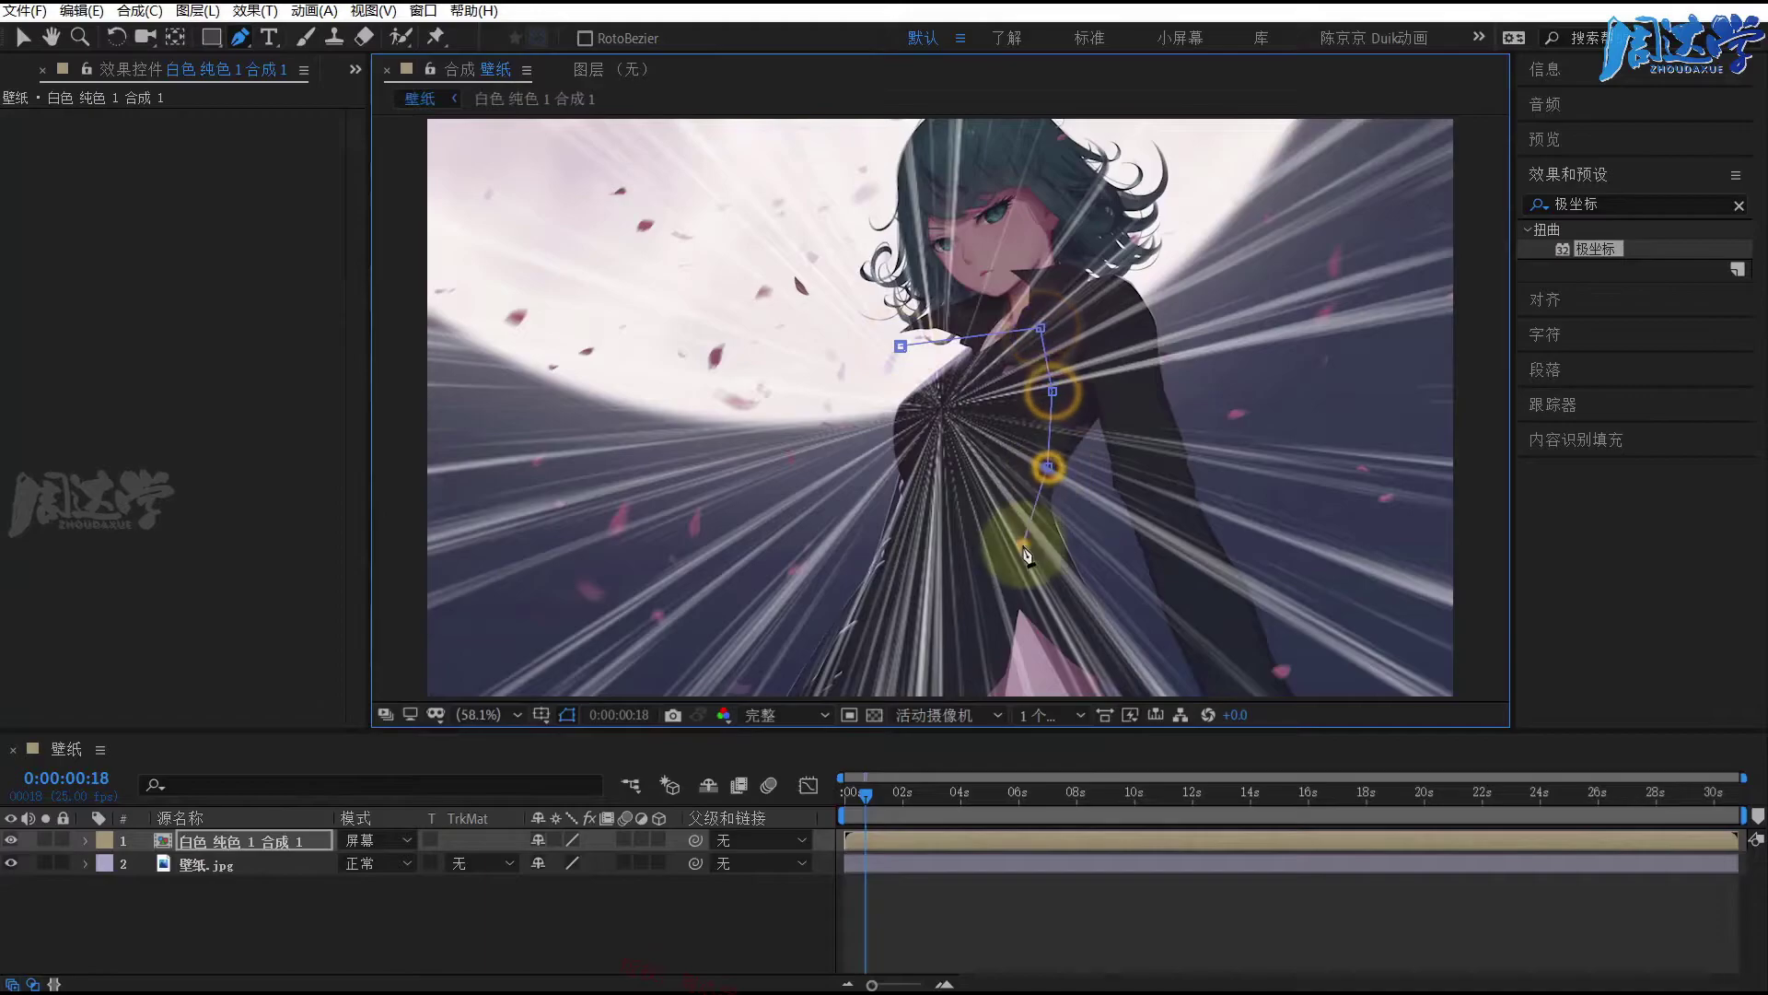
left_click(935, 520)
left_click(848, 523)
left_click(825, 472)
left_click(833, 371)
left_click(861, 270)
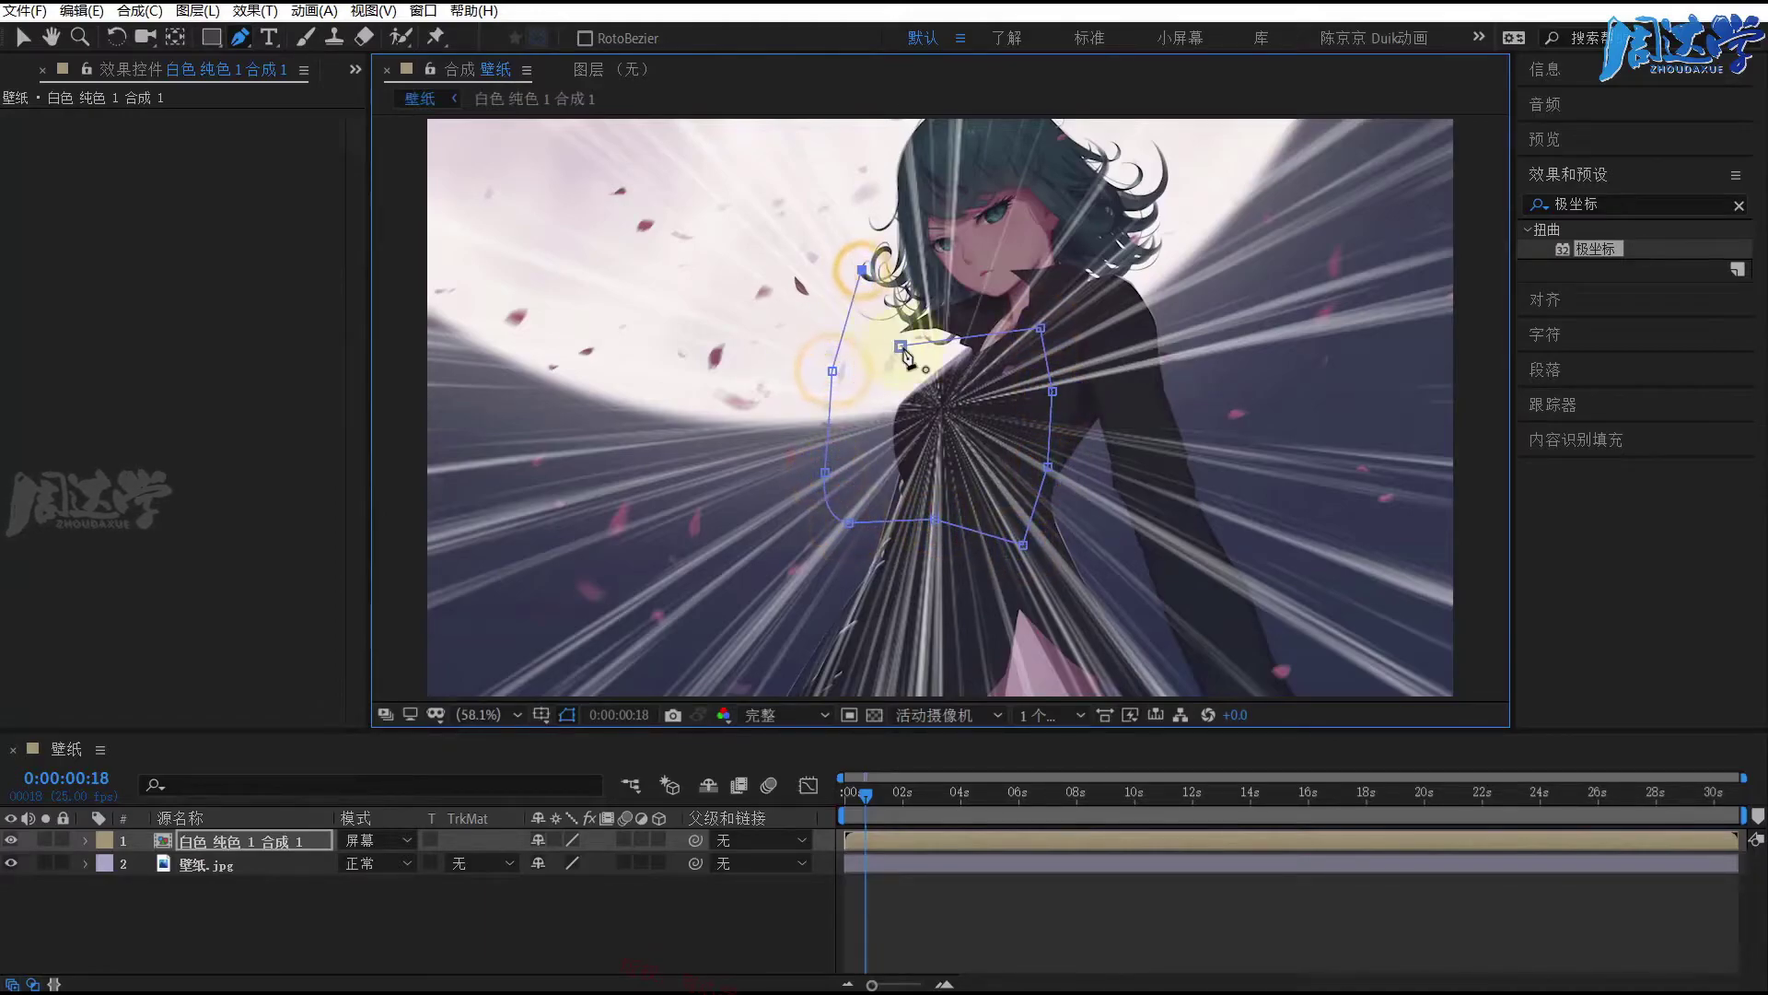
left_click(901, 346)
left_click_drag(901, 346, 942, 316)
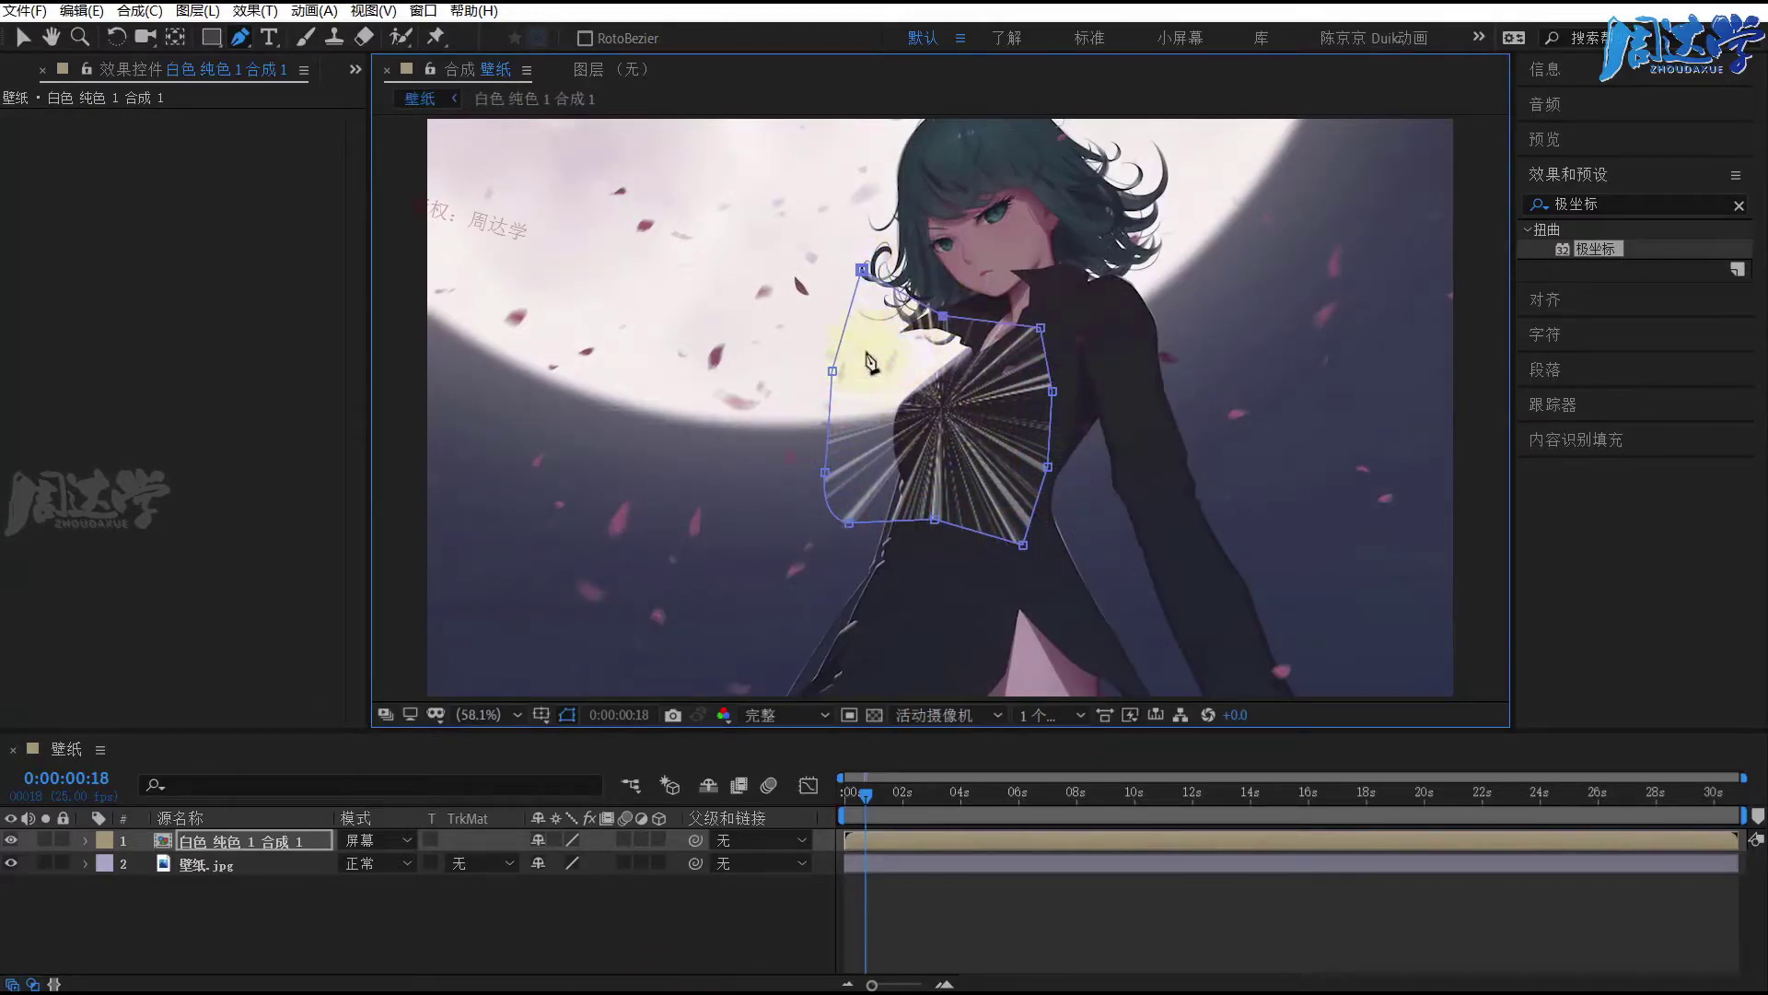
Step: Invert the mask so lines show only outside her, and refine its vertices around her chest
left_click_drag(899, 783, 843, 792)
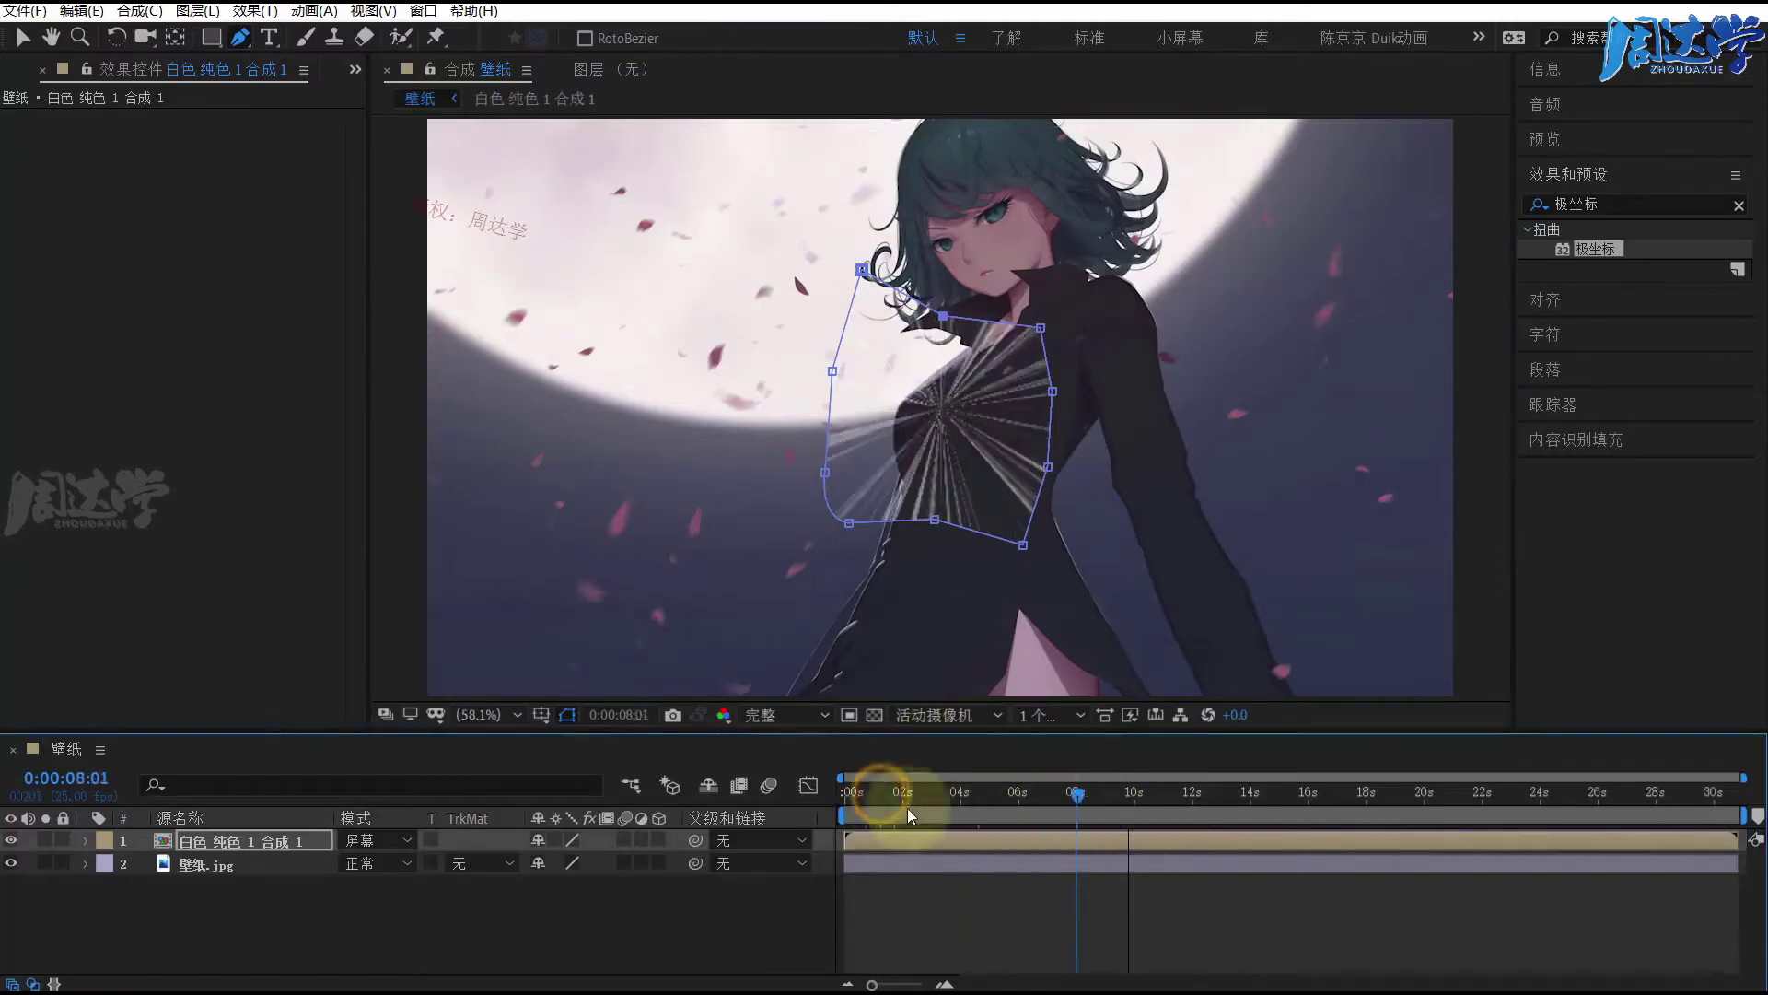
left_click(89, 840)
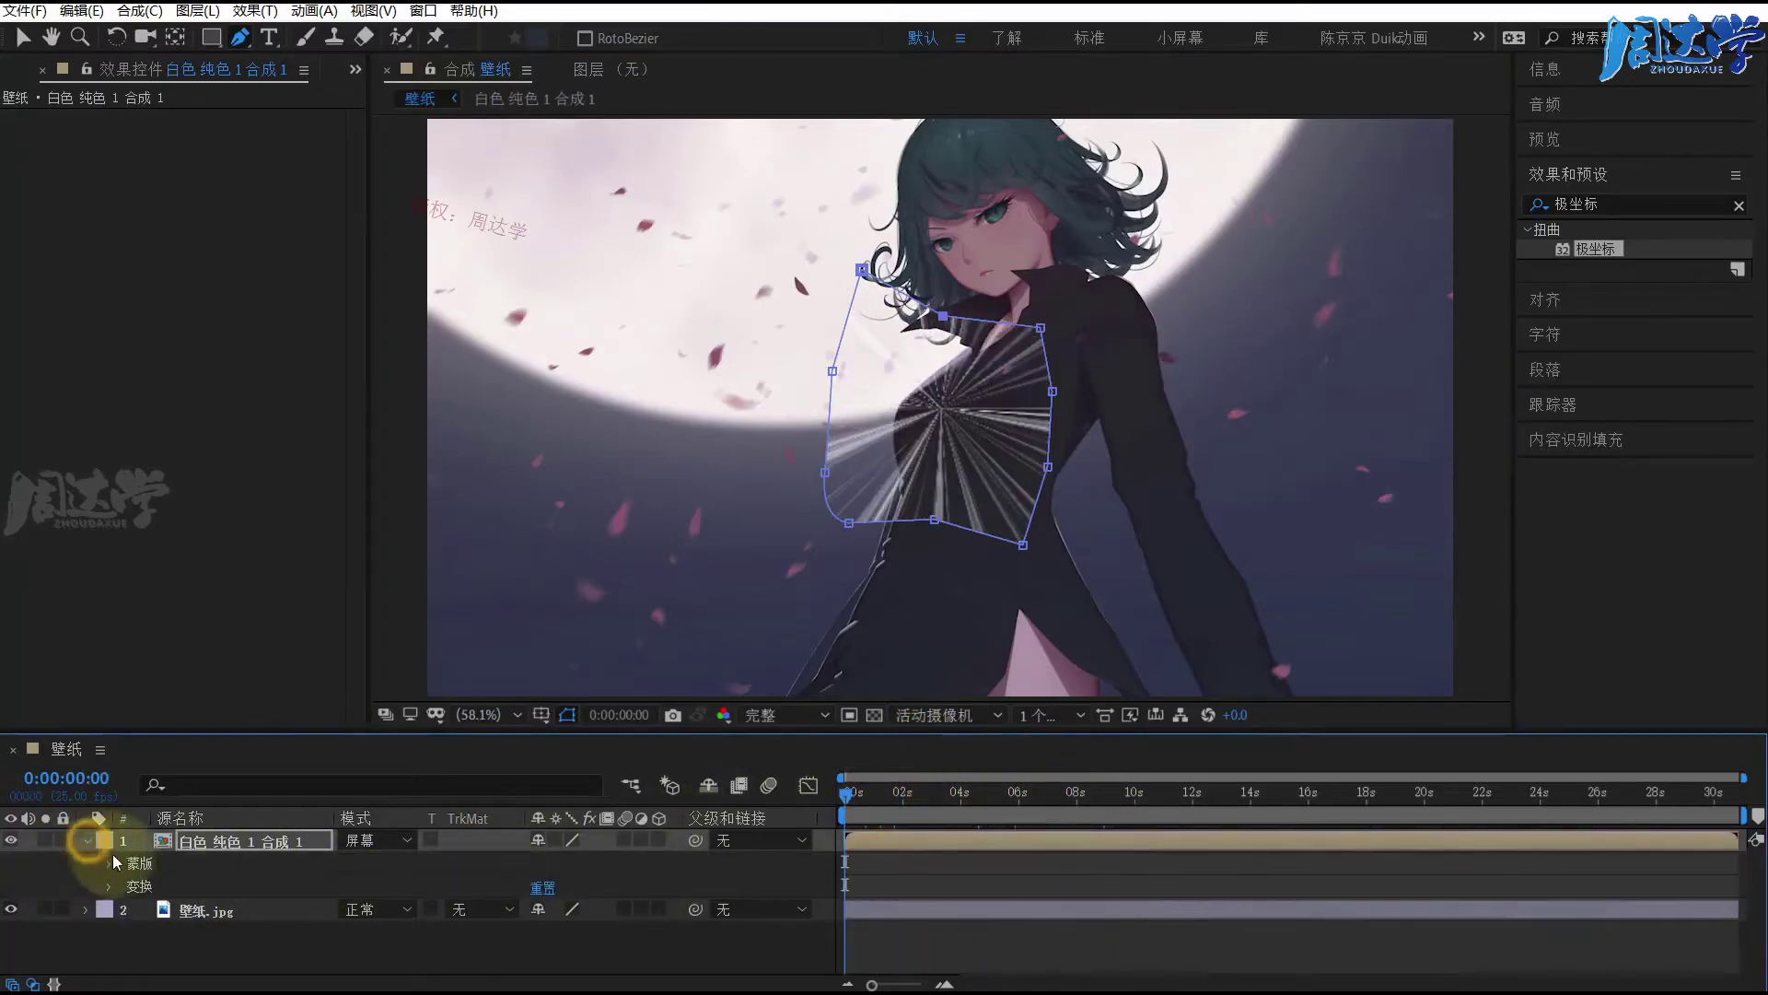
left_click(111, 861)
left_click(614, 886)
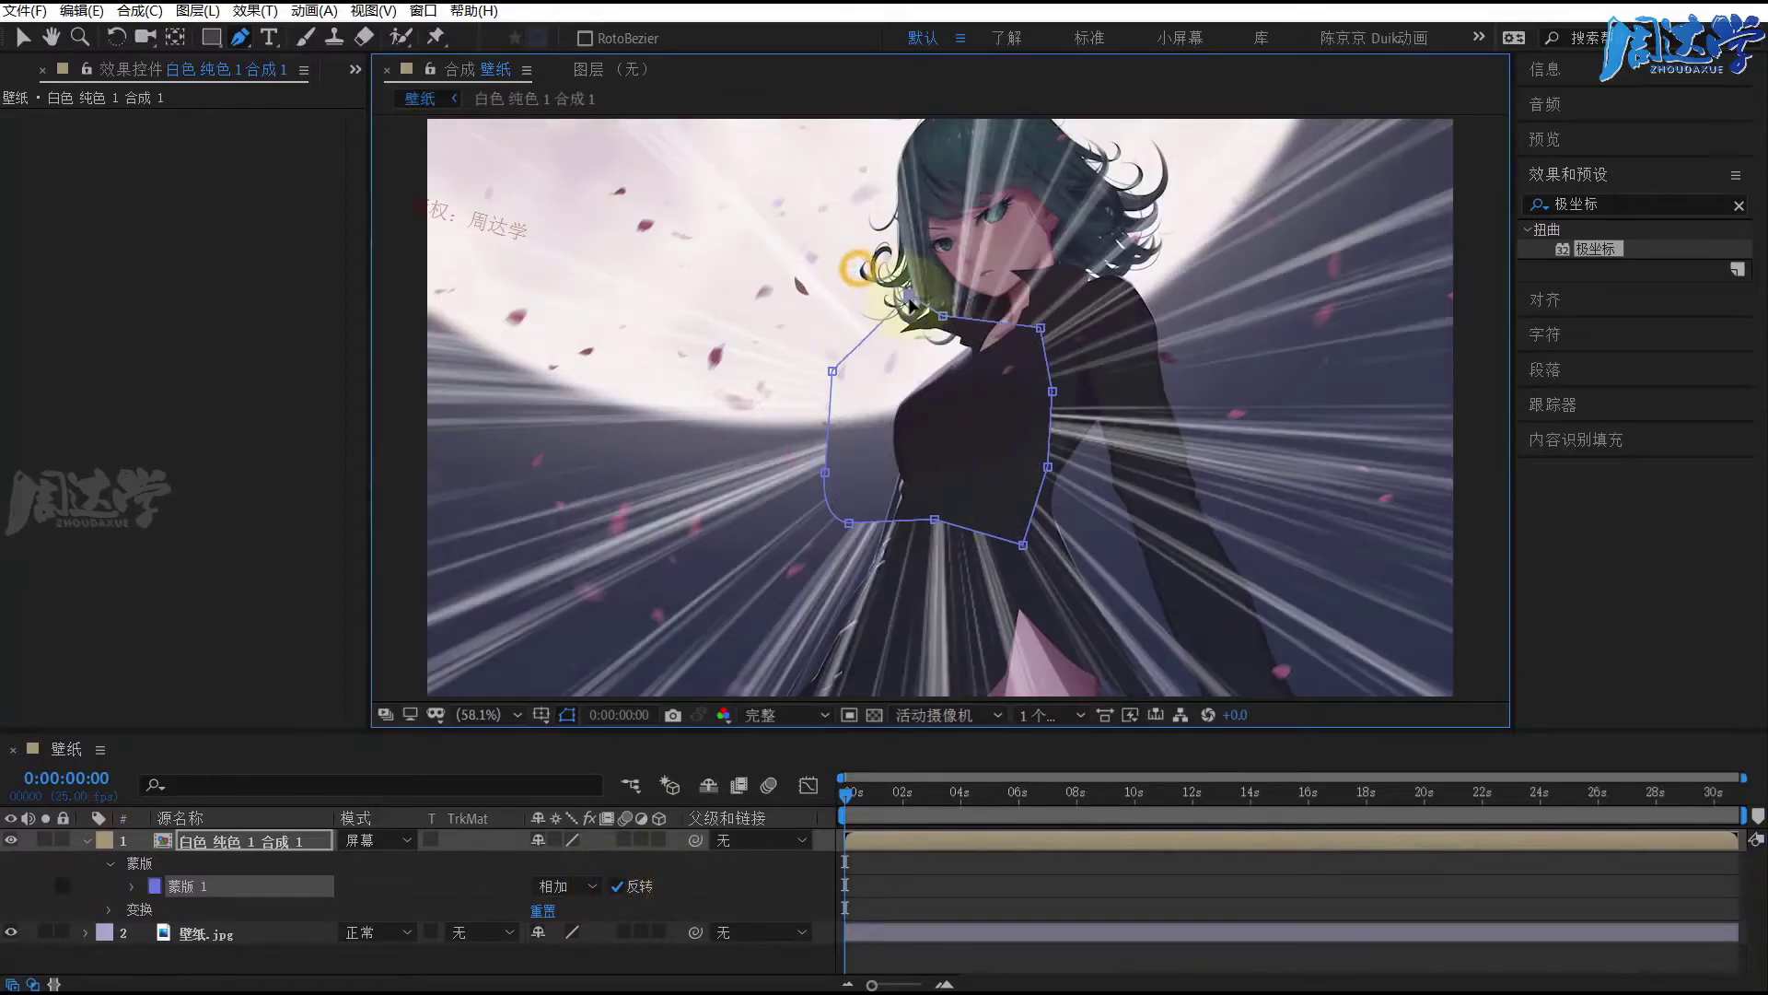
left_click_drag(859, 268, 923, 377)
left_click_drag(1052, 397, 1013, 412)
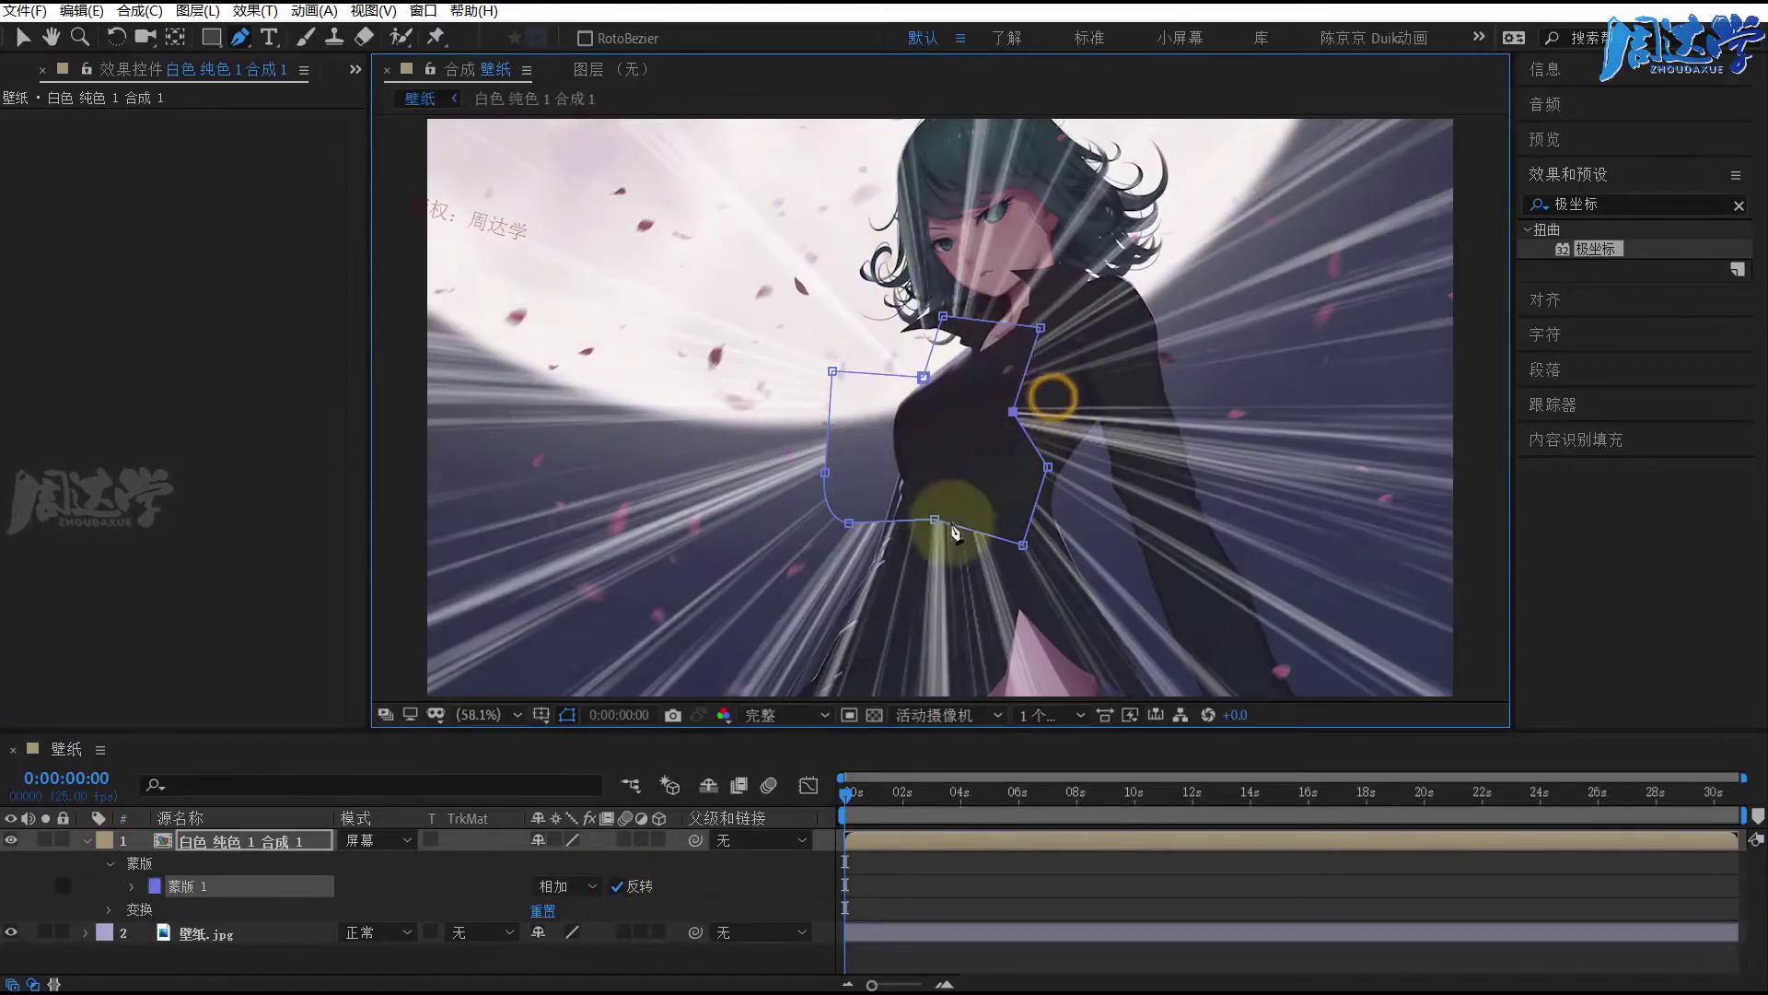
mouse_move(848, 523)
left_mouse_down()
mouse_move(900, 477)
mouse_move(845, 504)
left_mouse_up()
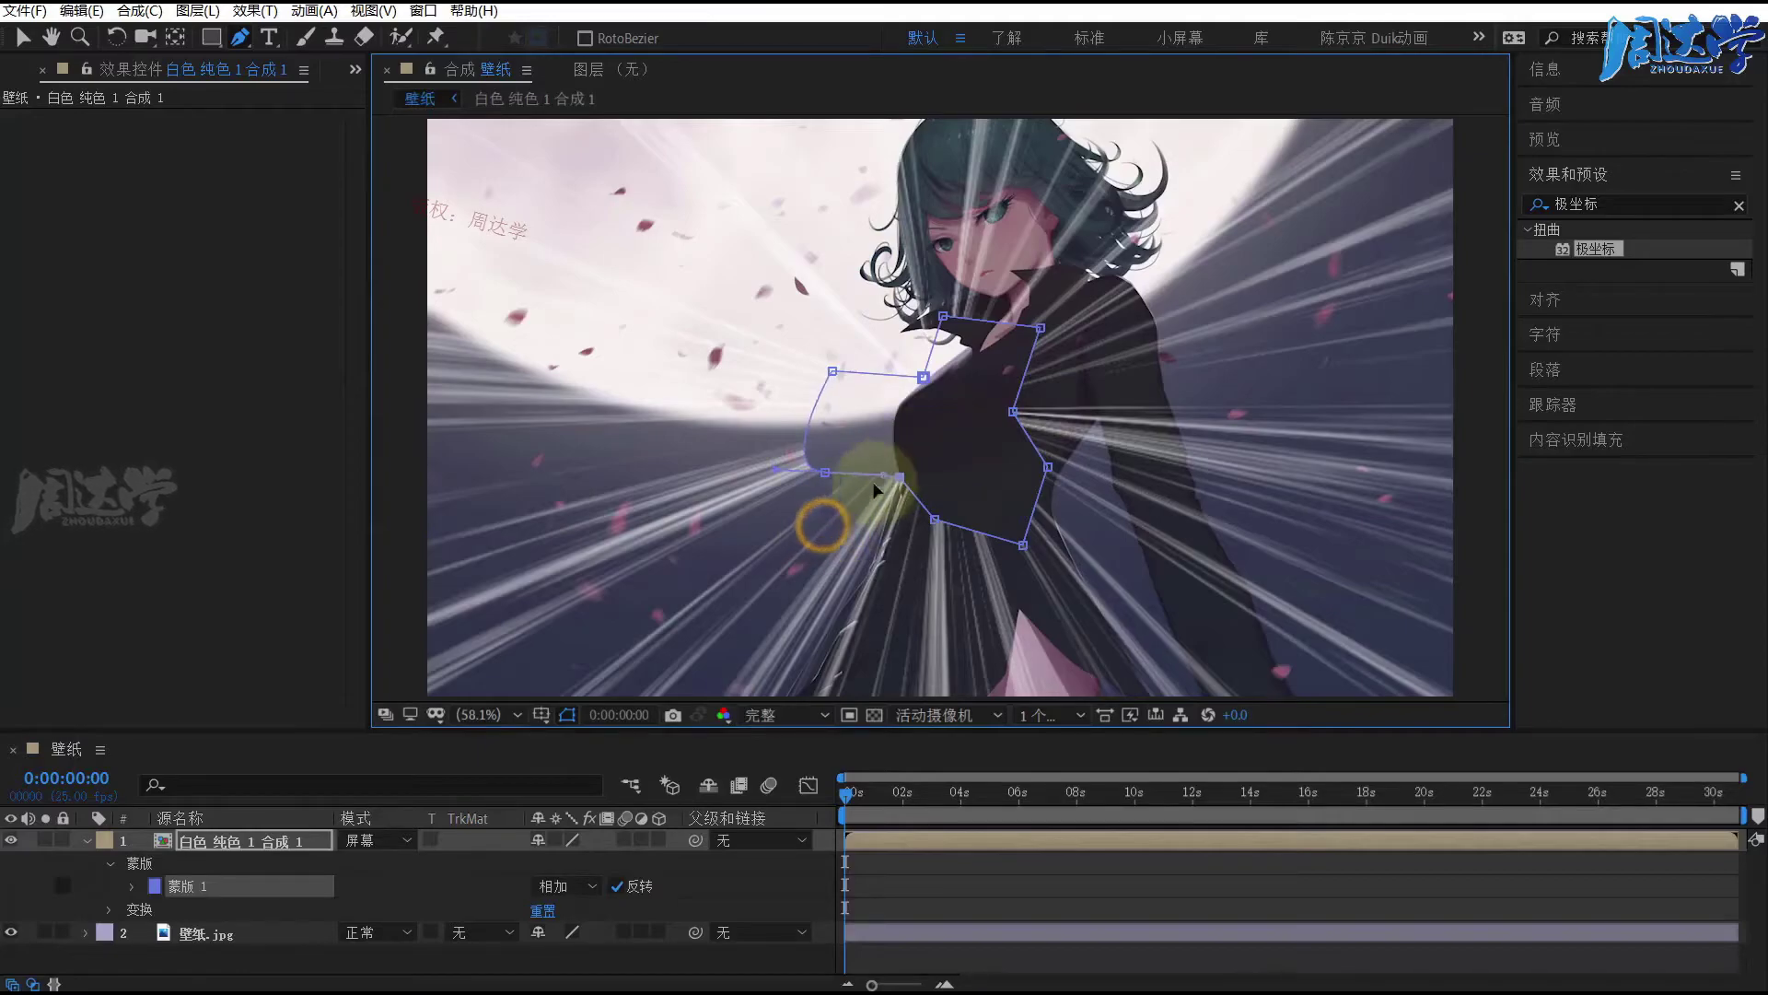
left_click(132, 885)
Step: Feather the mask to about 121 pixels, then enlarge and move it over her face and torso
left_click_drag(566, 920, 688, 921)
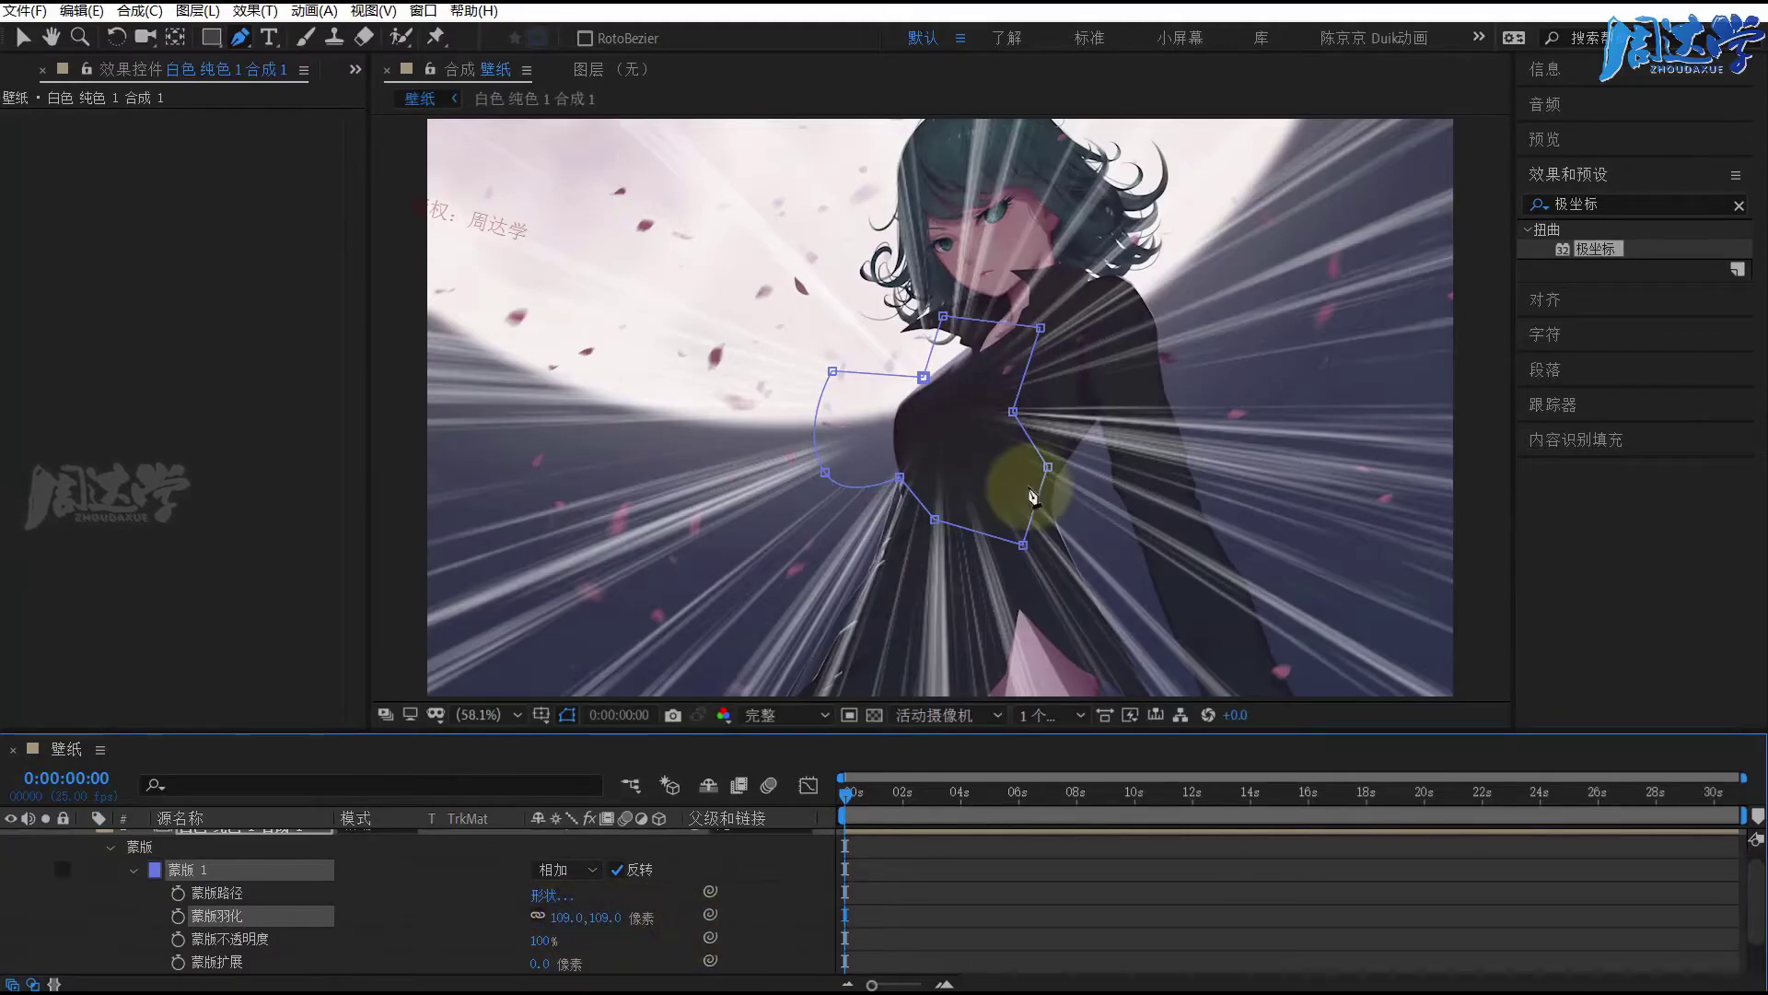
double_click(1013, 411)
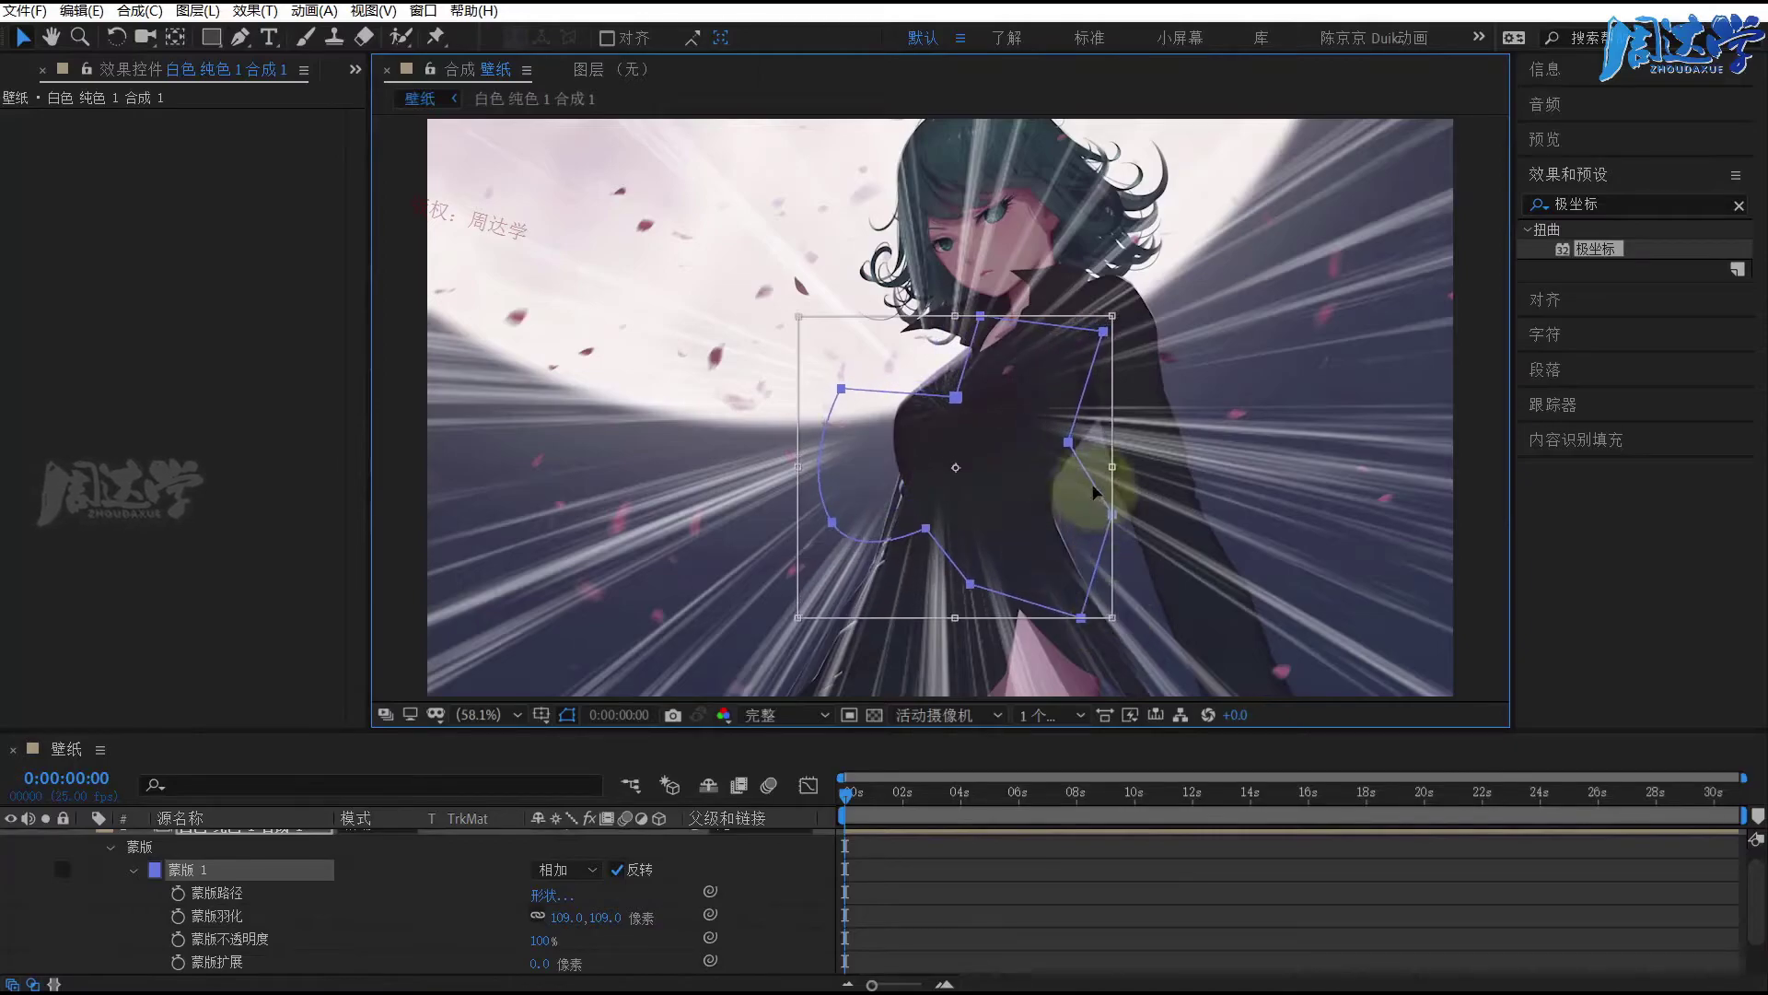
left_click_drag(1048, 543, 1083, 569)
left_click_drag(1057, 428, 1114, 306)
mouse_move(1114, 306)
left_mouse_down()
mouse_move(1108, 326)
mouse_move(1115, 303)
left_mouse_up()
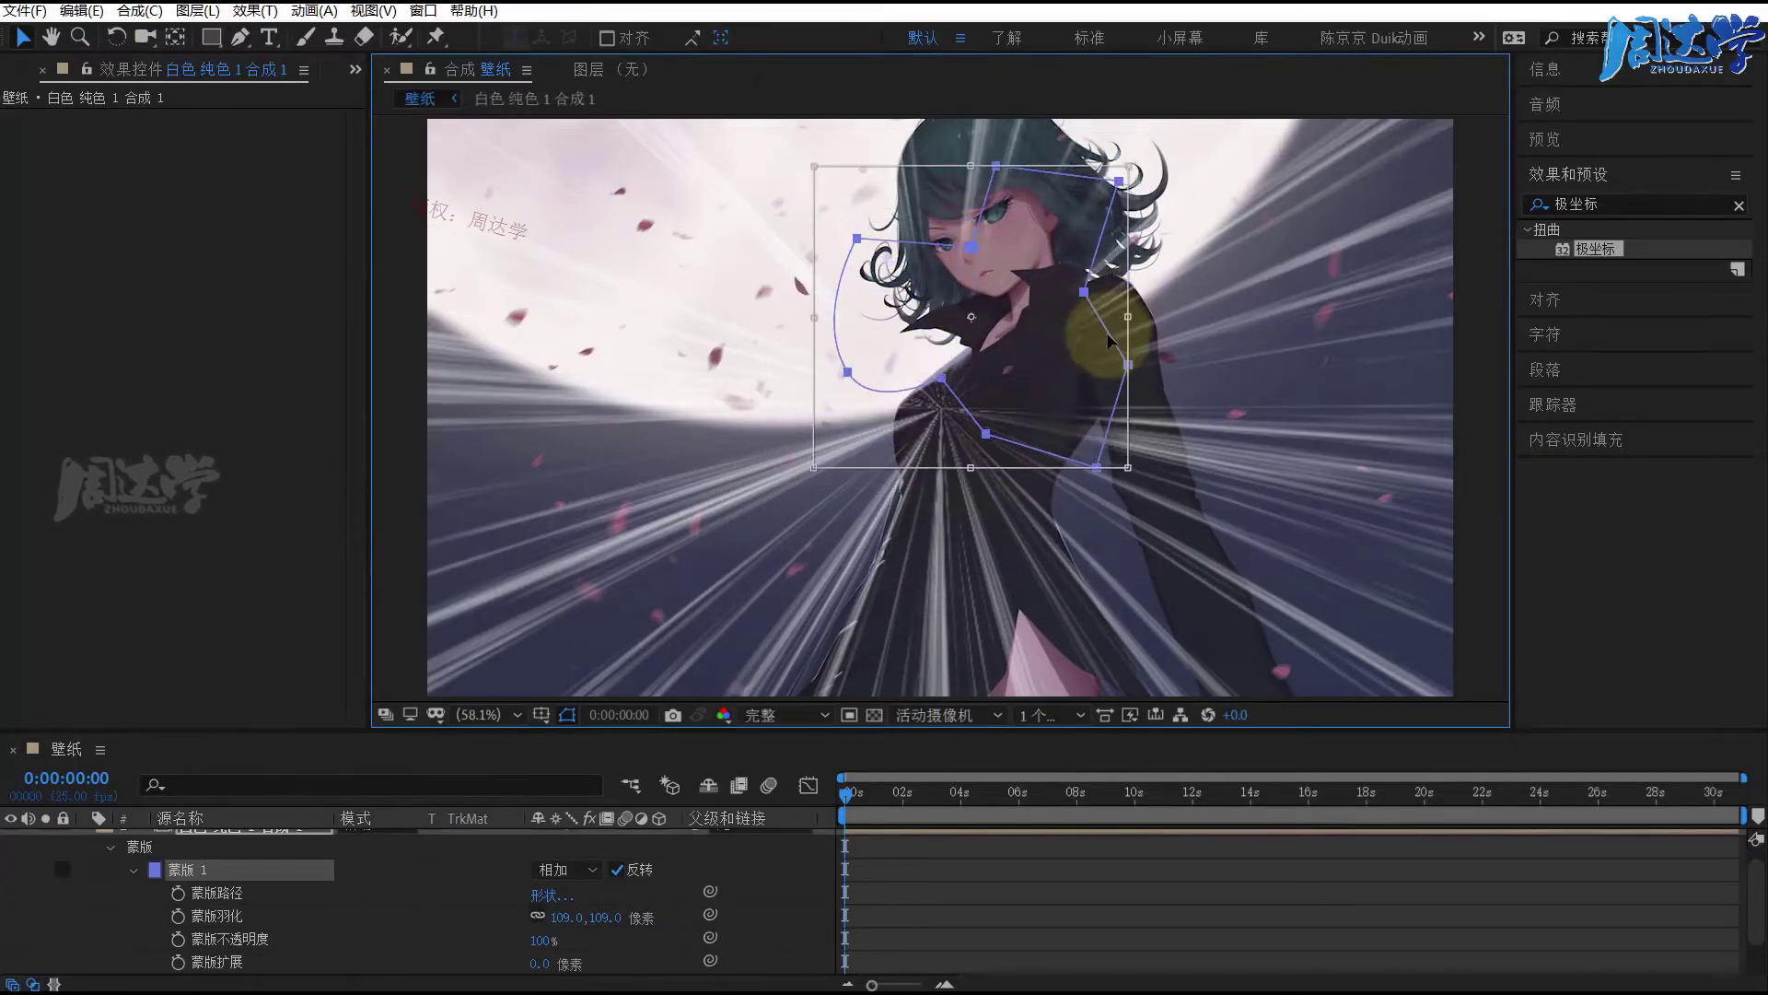
Step: Retune the mask feather, dipping to 105 and finally raising it to 136 pixels
left_click_drag(646, 915, 557, 916)
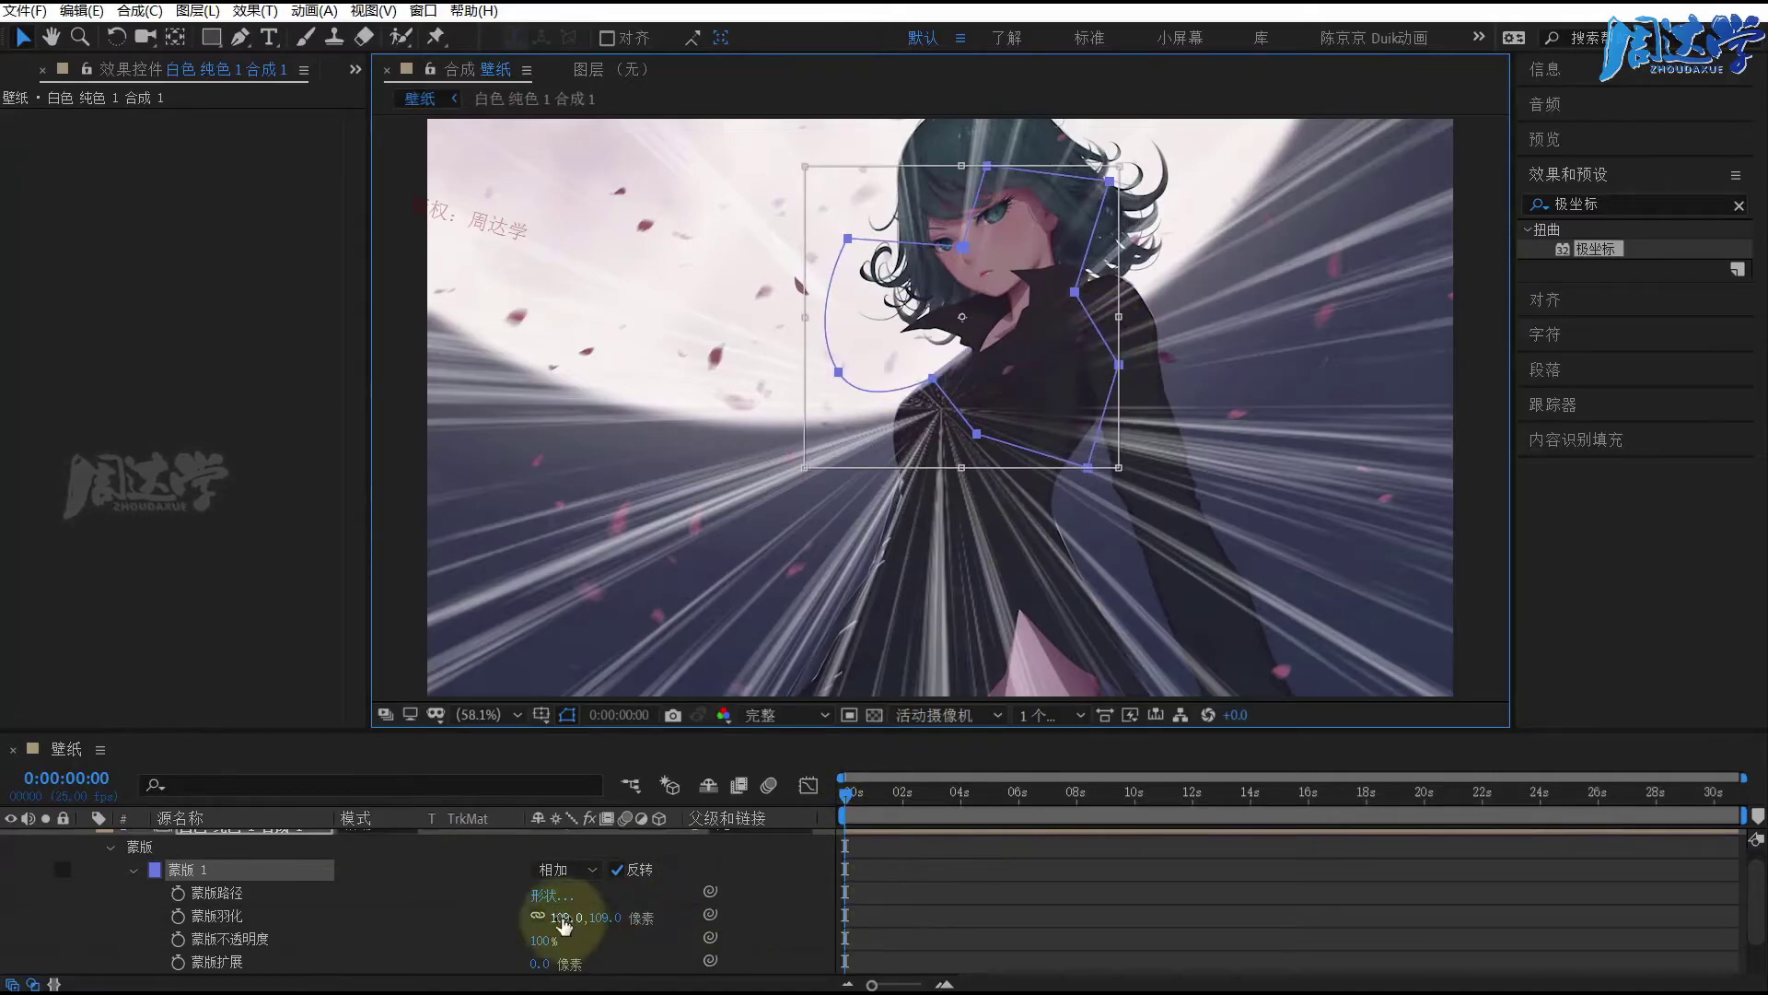
left_click(1103, 910)
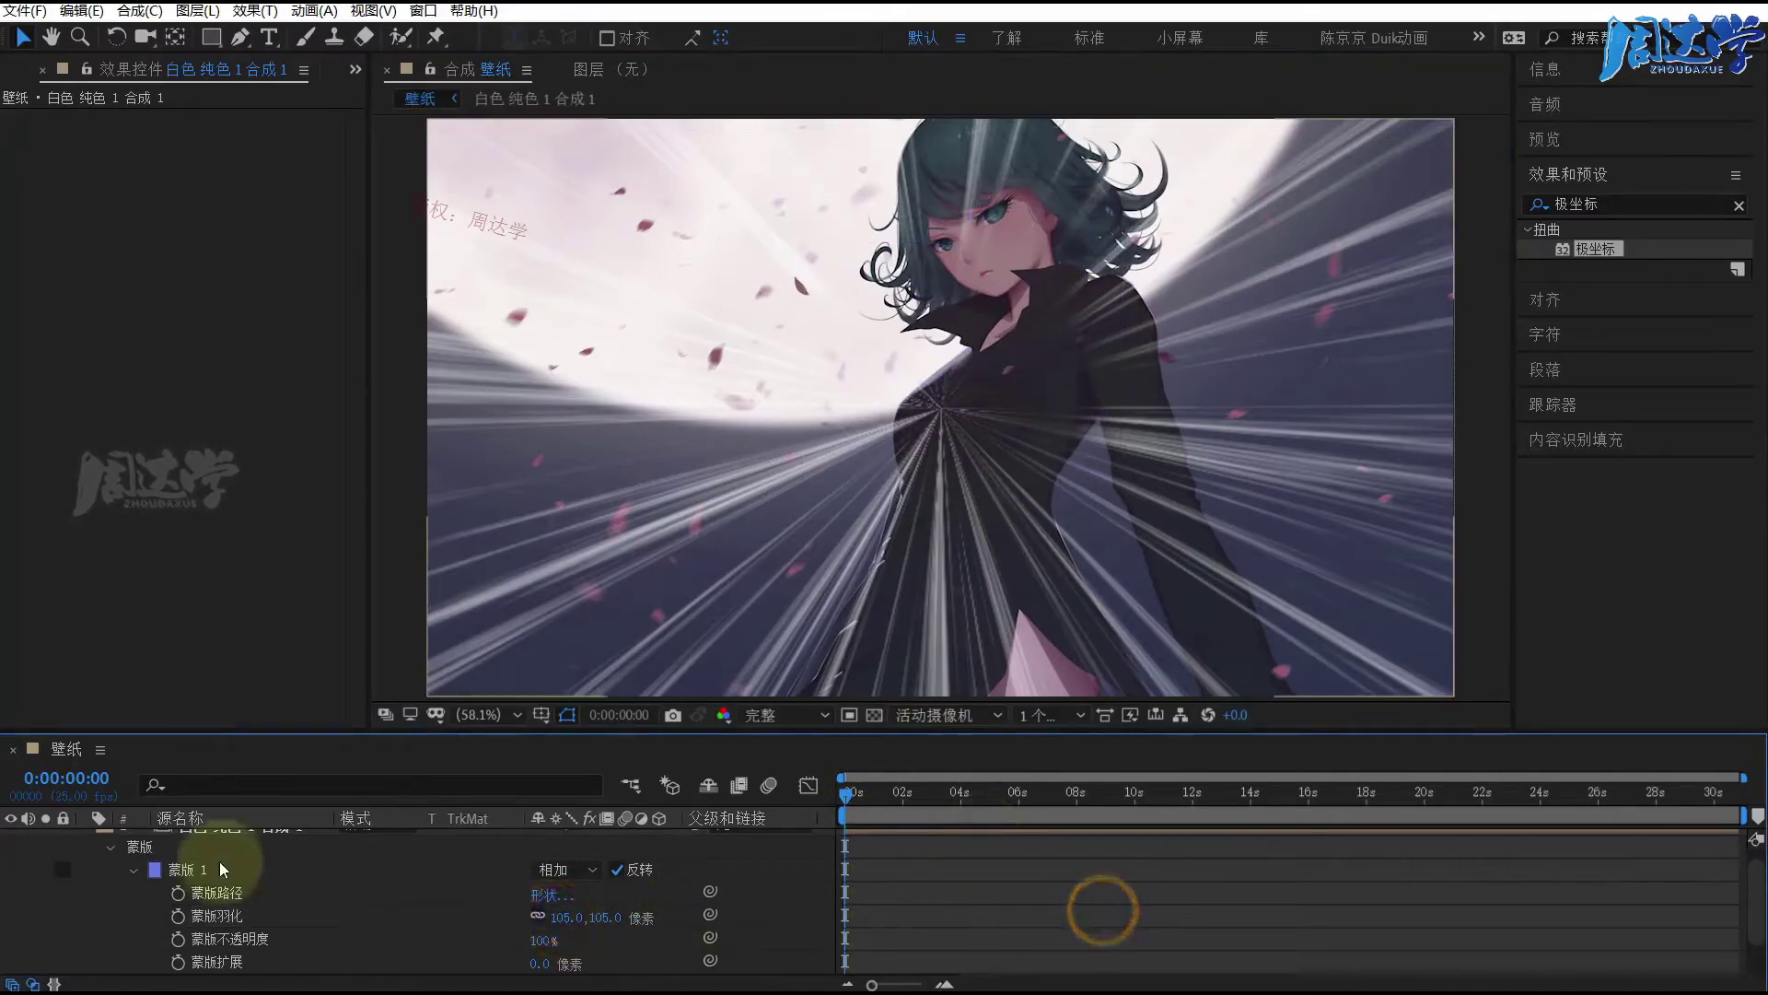
left_click(184, 869)
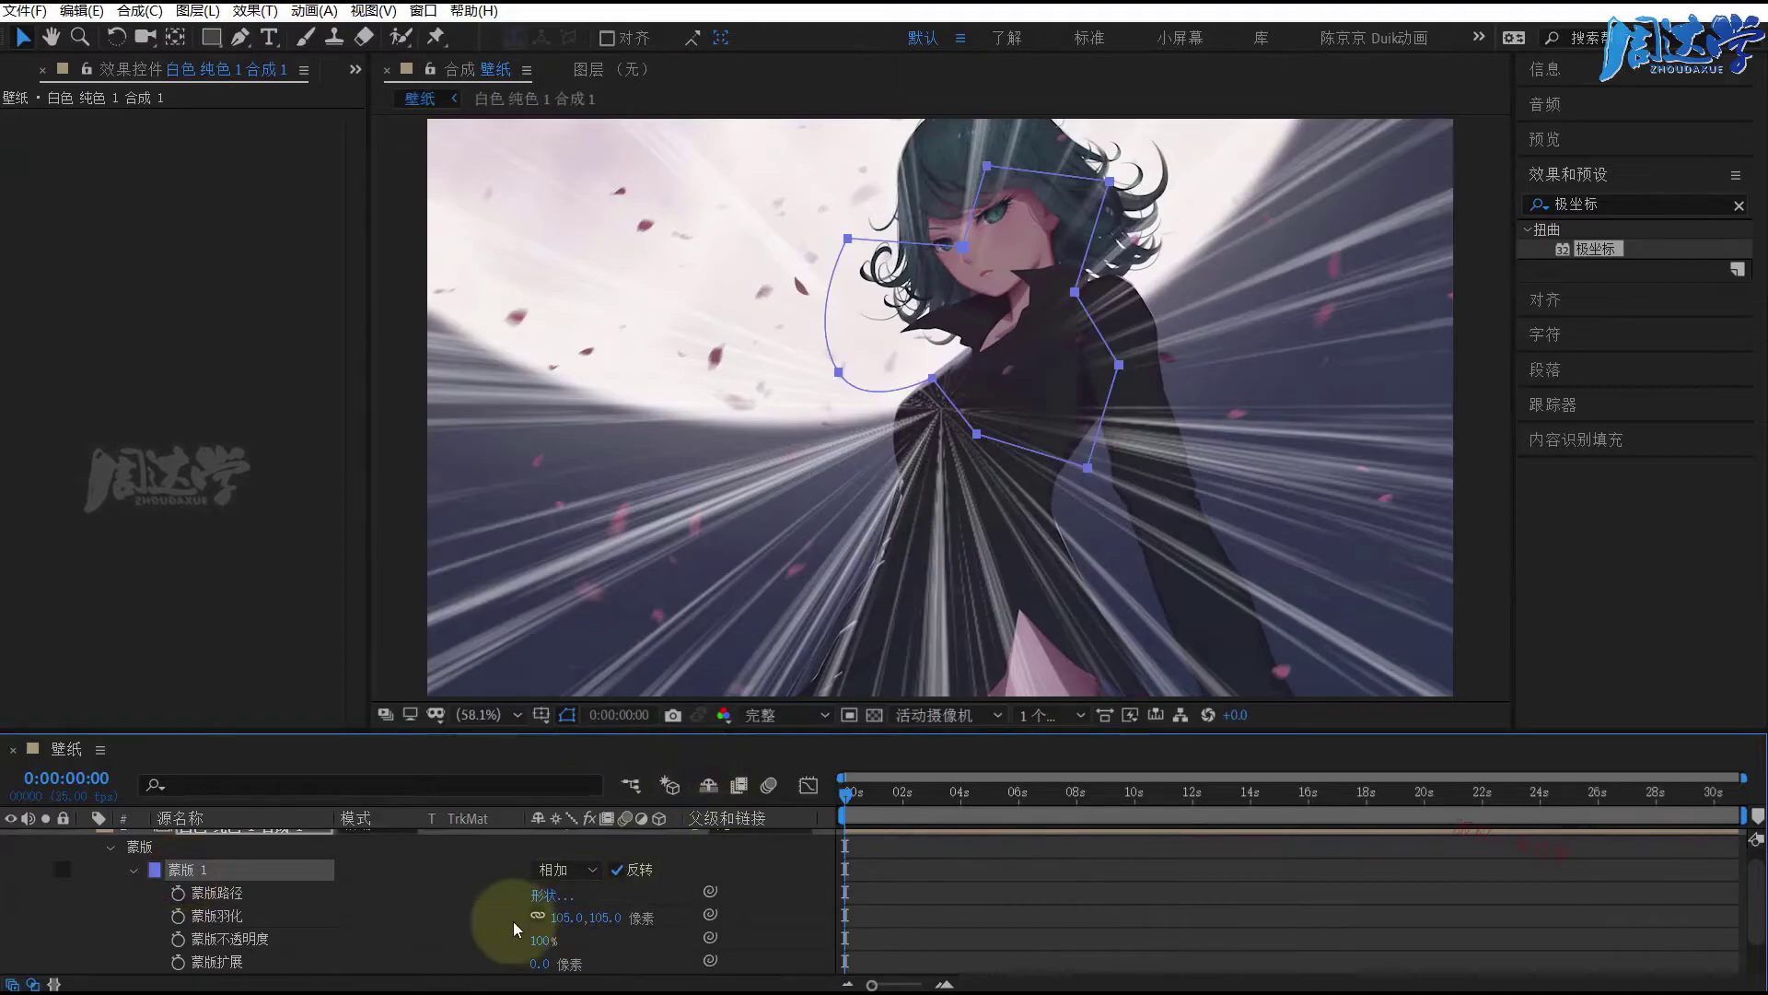
scroll(552, 913, "up", 1)
left_click_drag(566, 939, 634, 933)
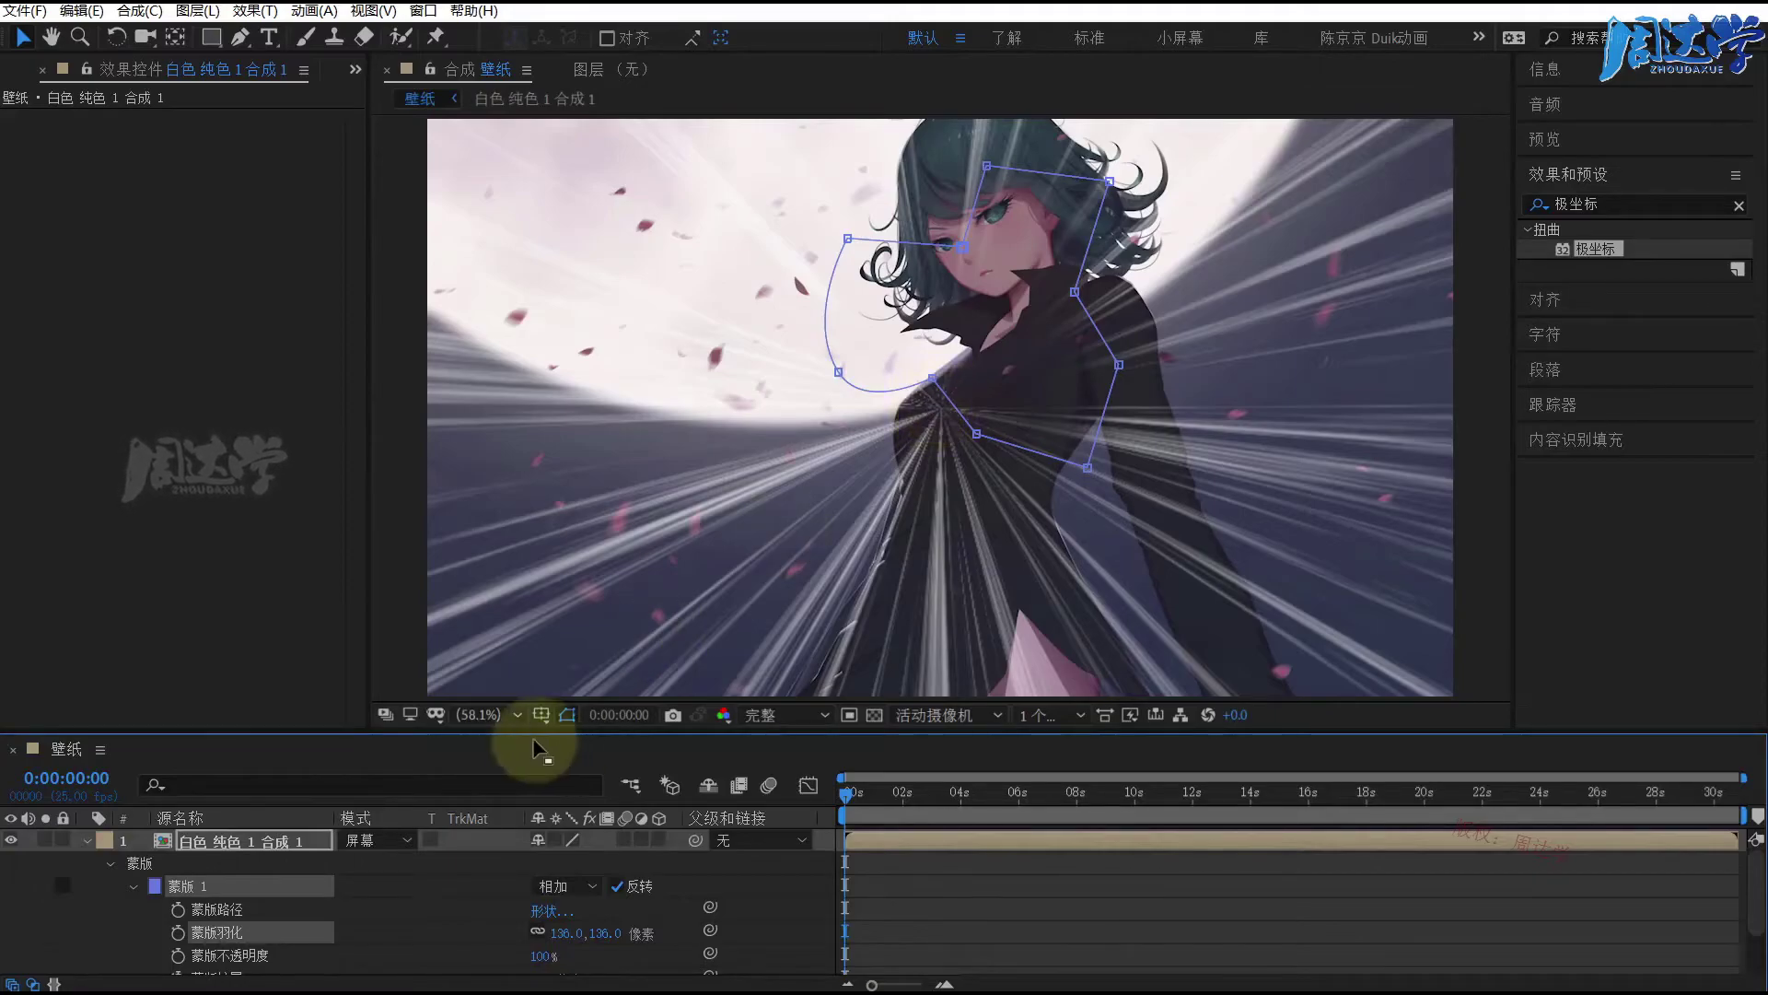
Step: Reshape the mask points to reach down toward her waist and hug her hair
left_click_drag(933, 379, 834, 543)
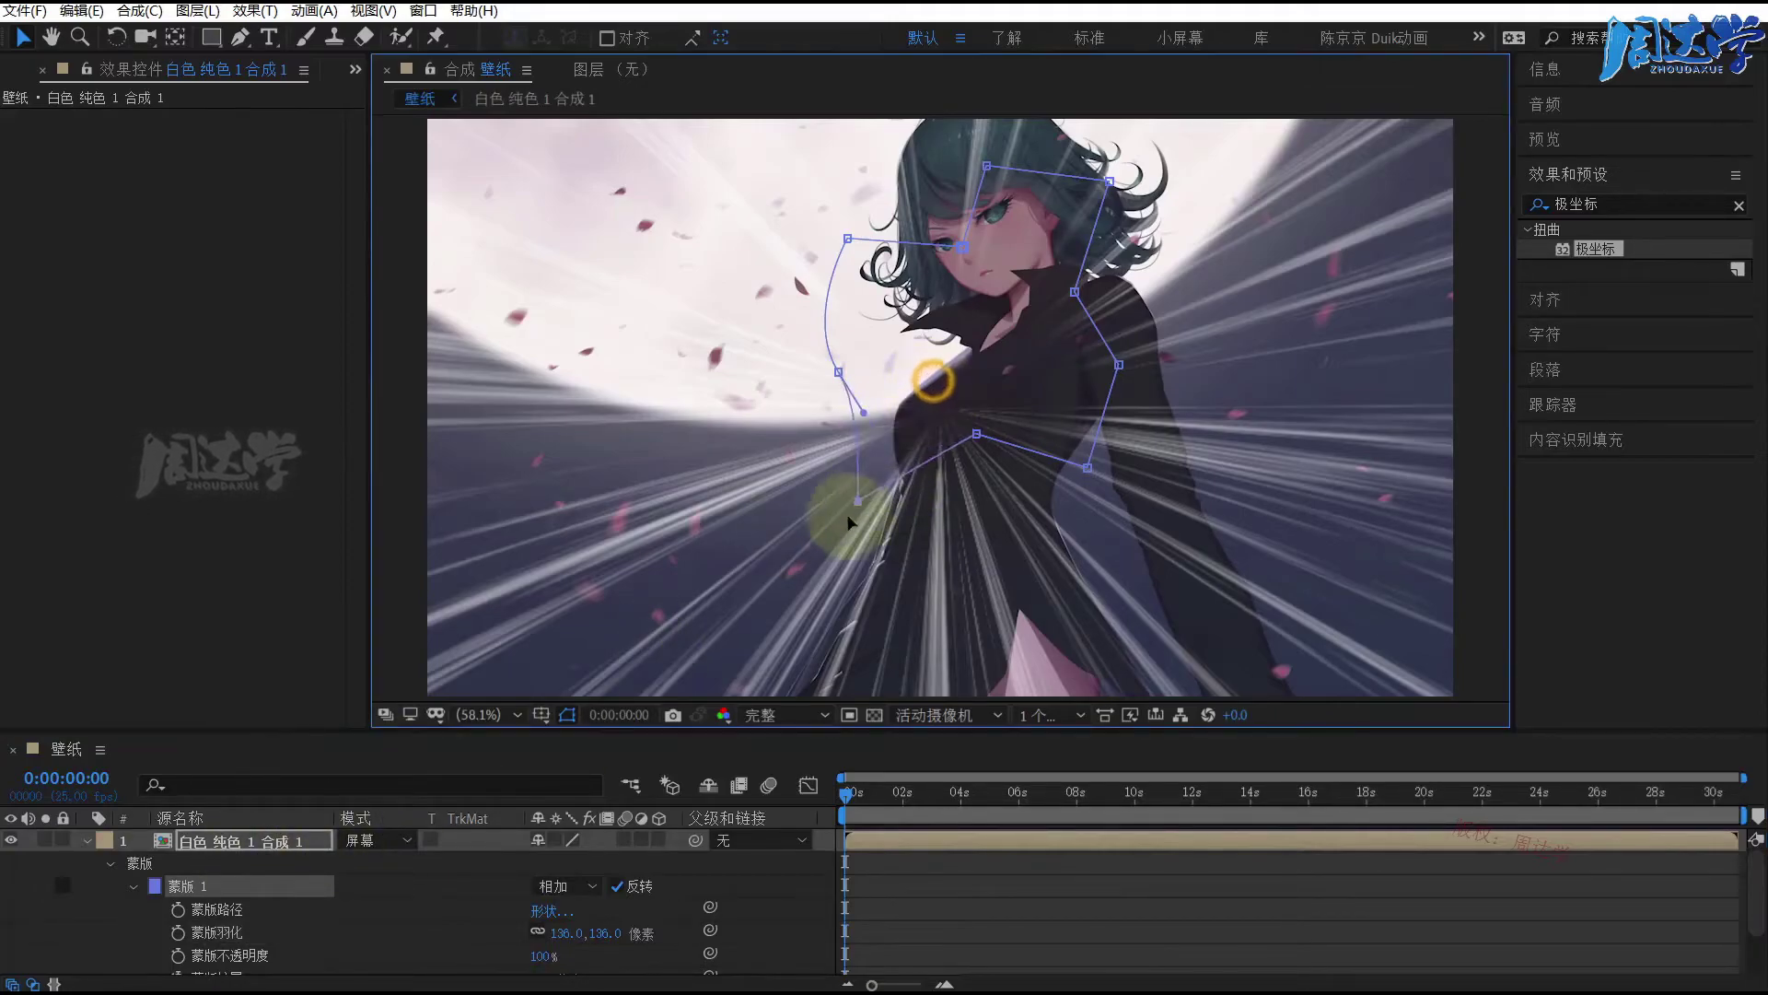
left_click_drag(975, 434, 967, 500)
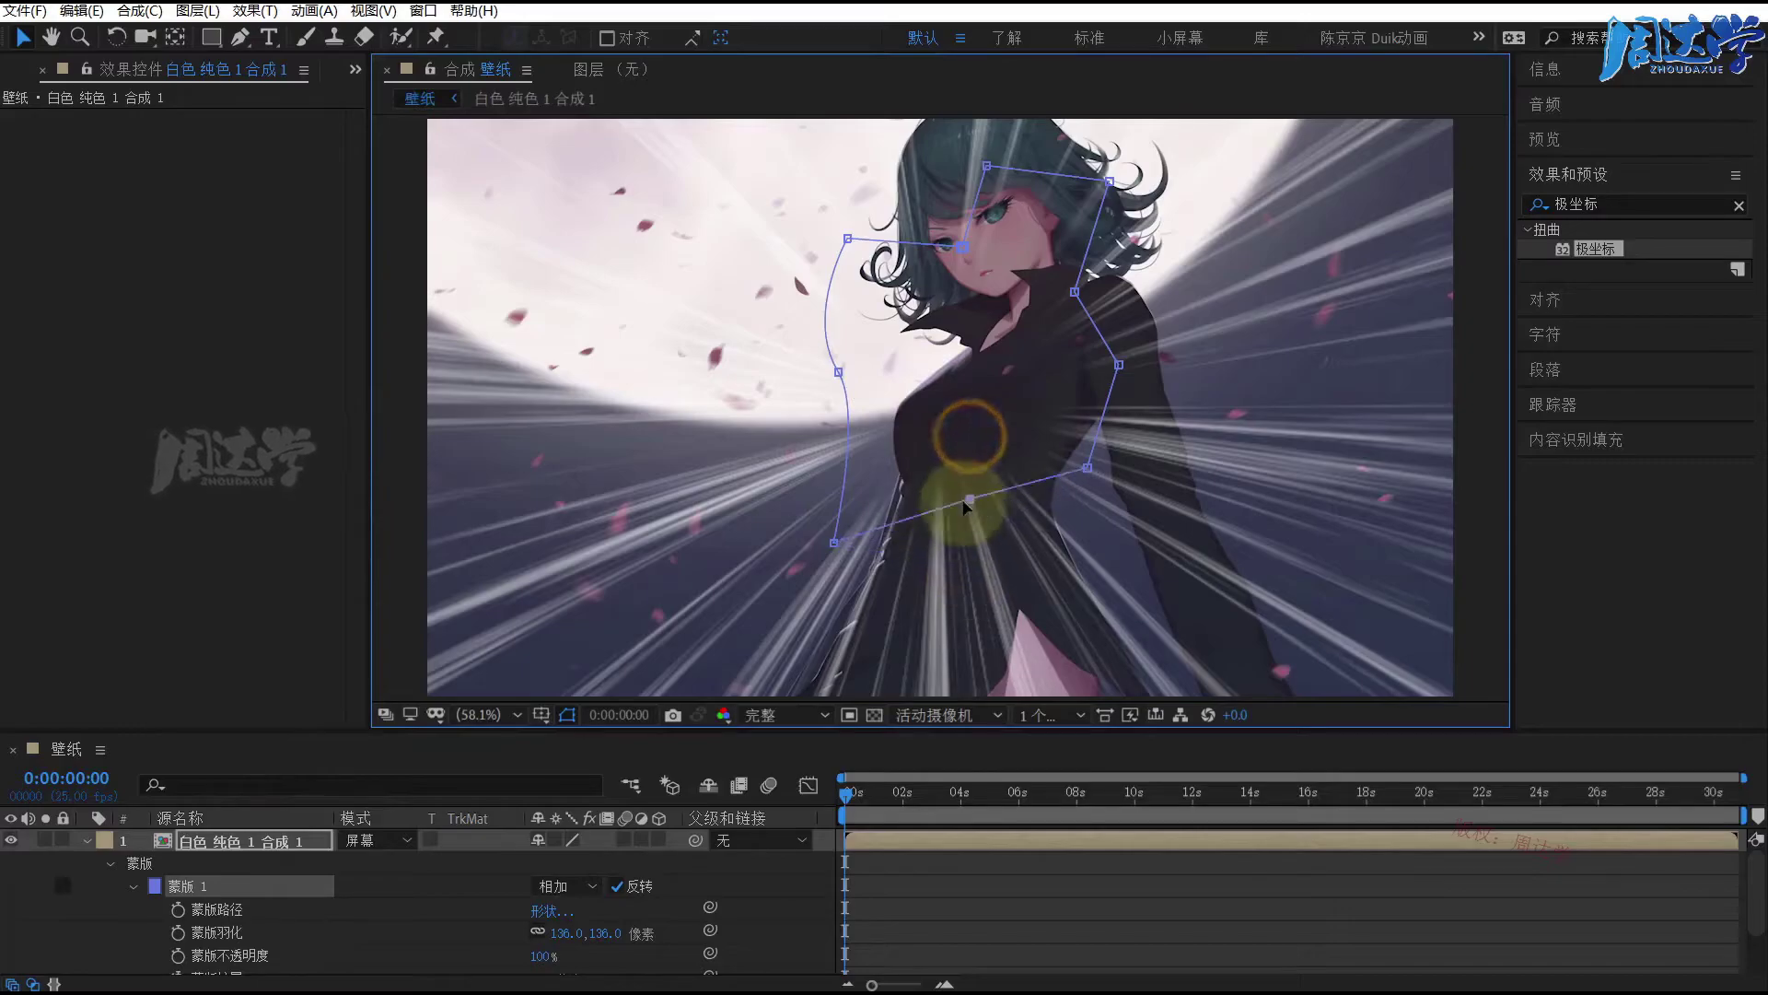
left_click_drag(1066, 249, 1050, 262)
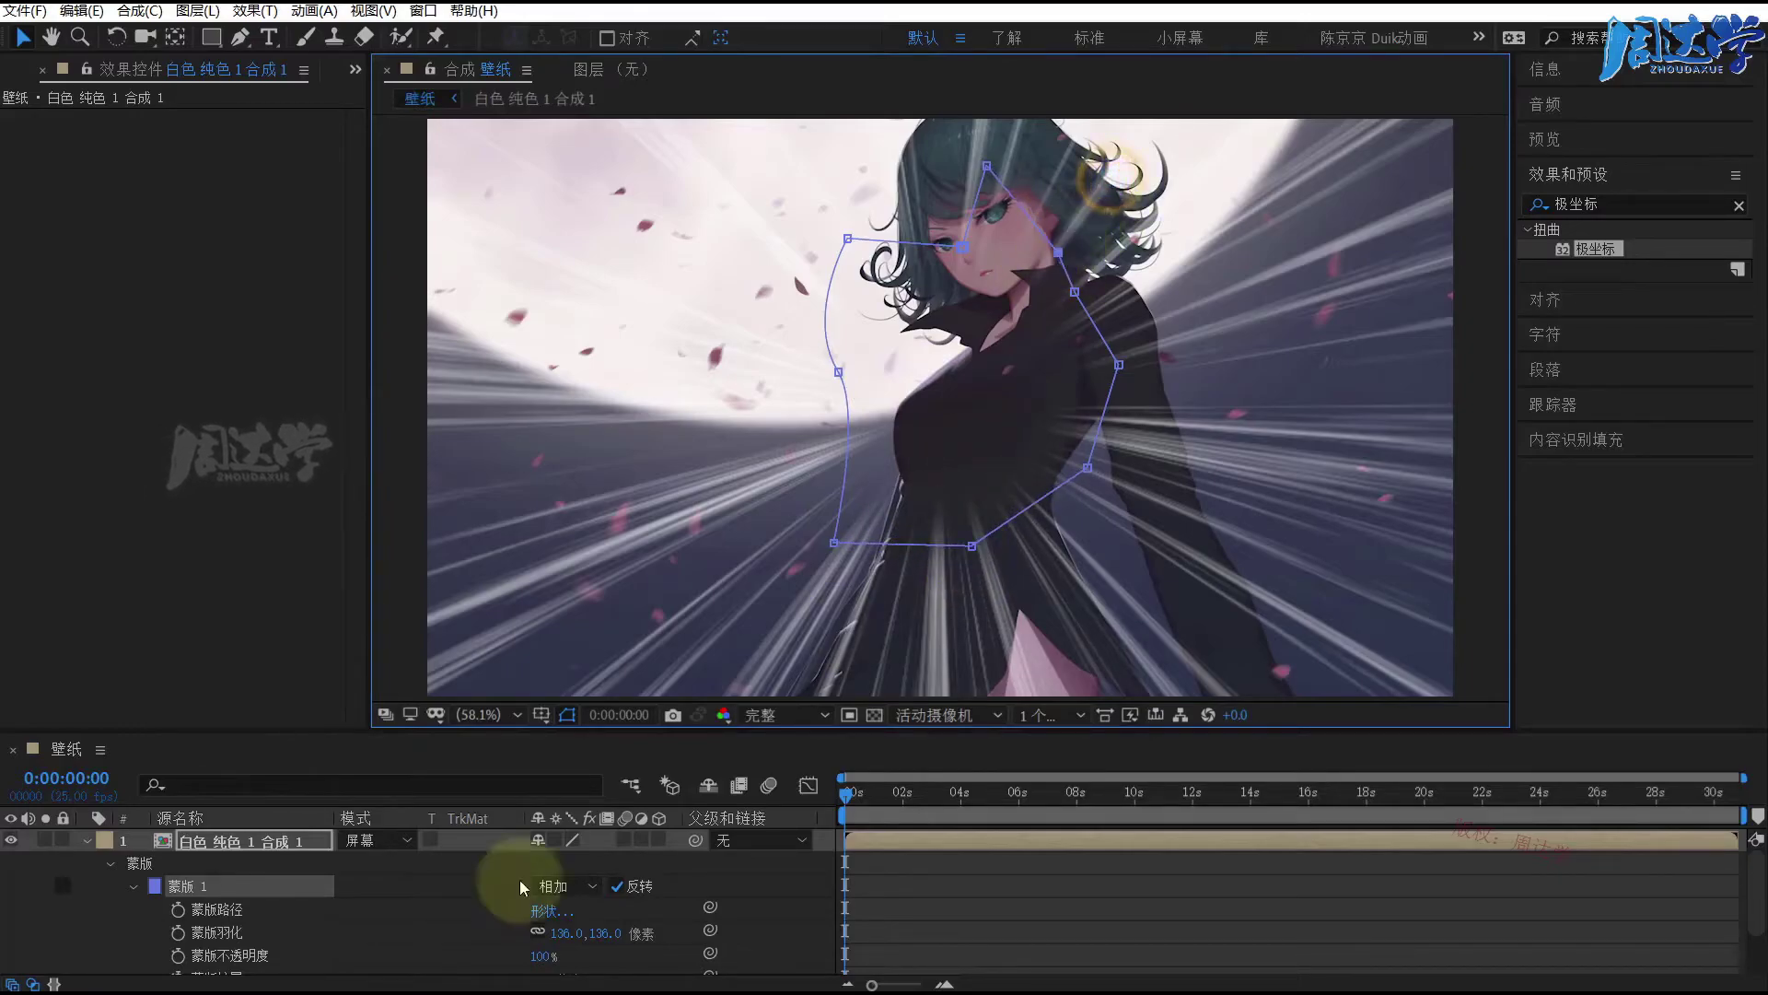
left_click(219, 840)
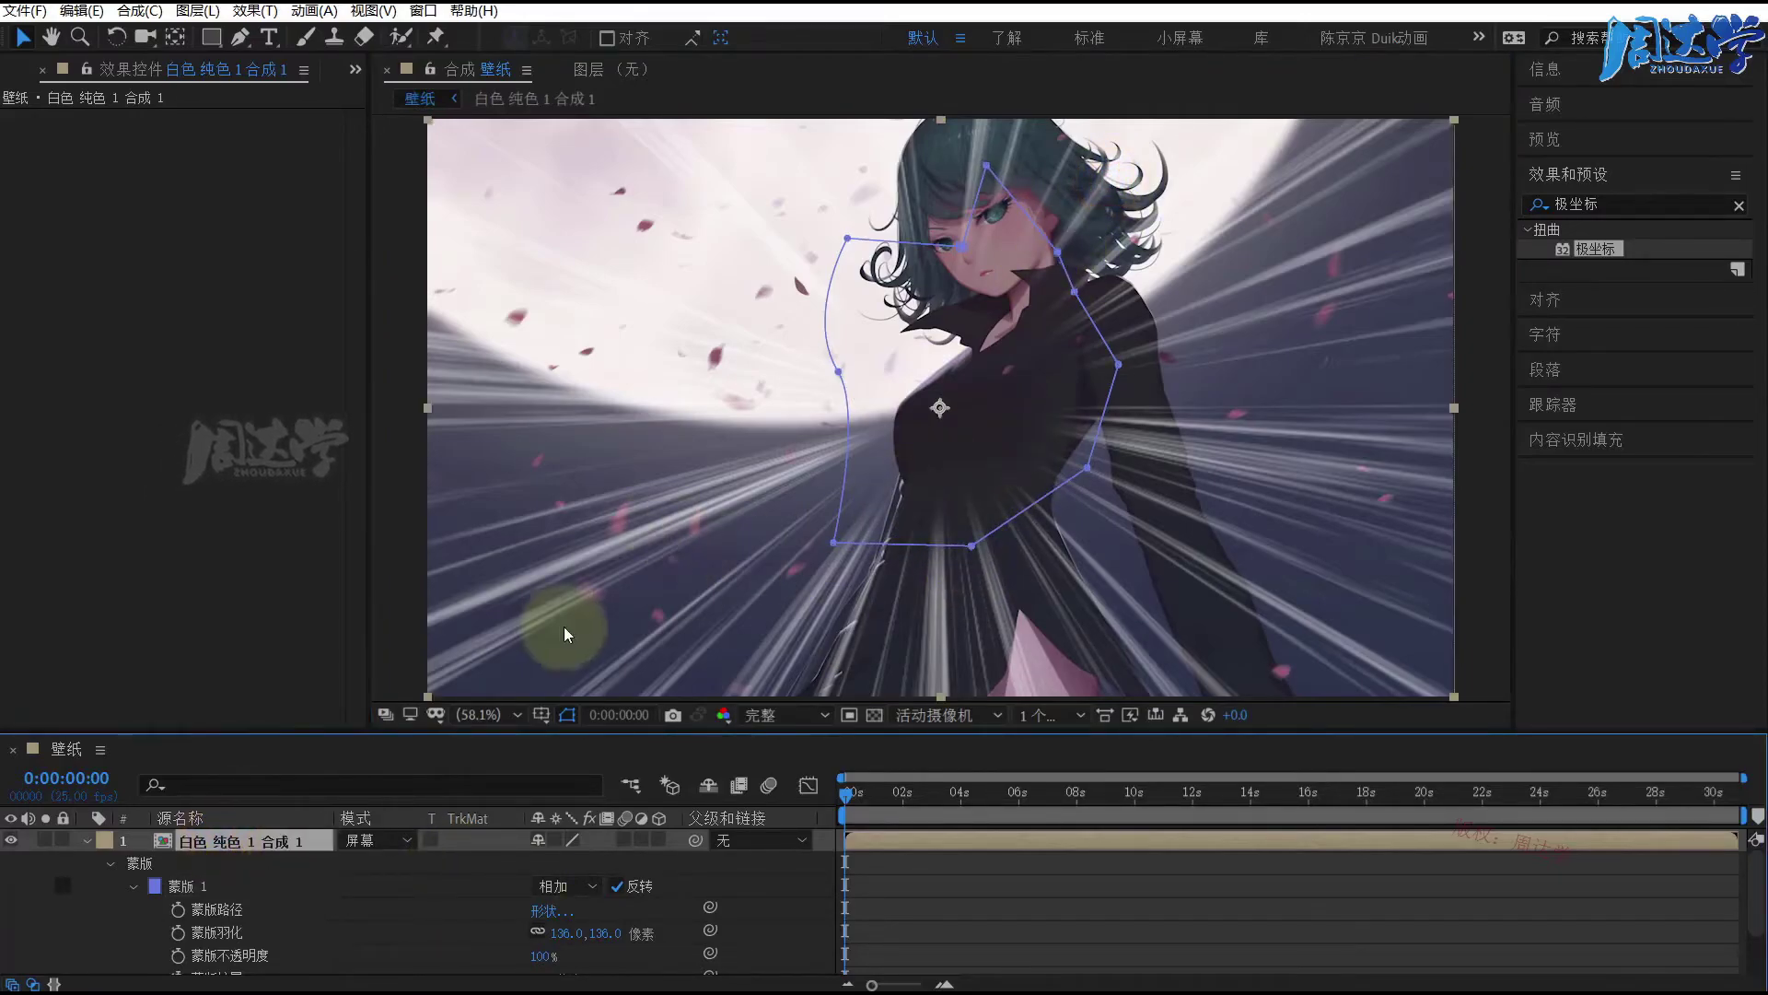
Step: In the speed-line precomp, shift the Polar Coordinates centre up and right, then return to 壁纸
double_click(235, 842)
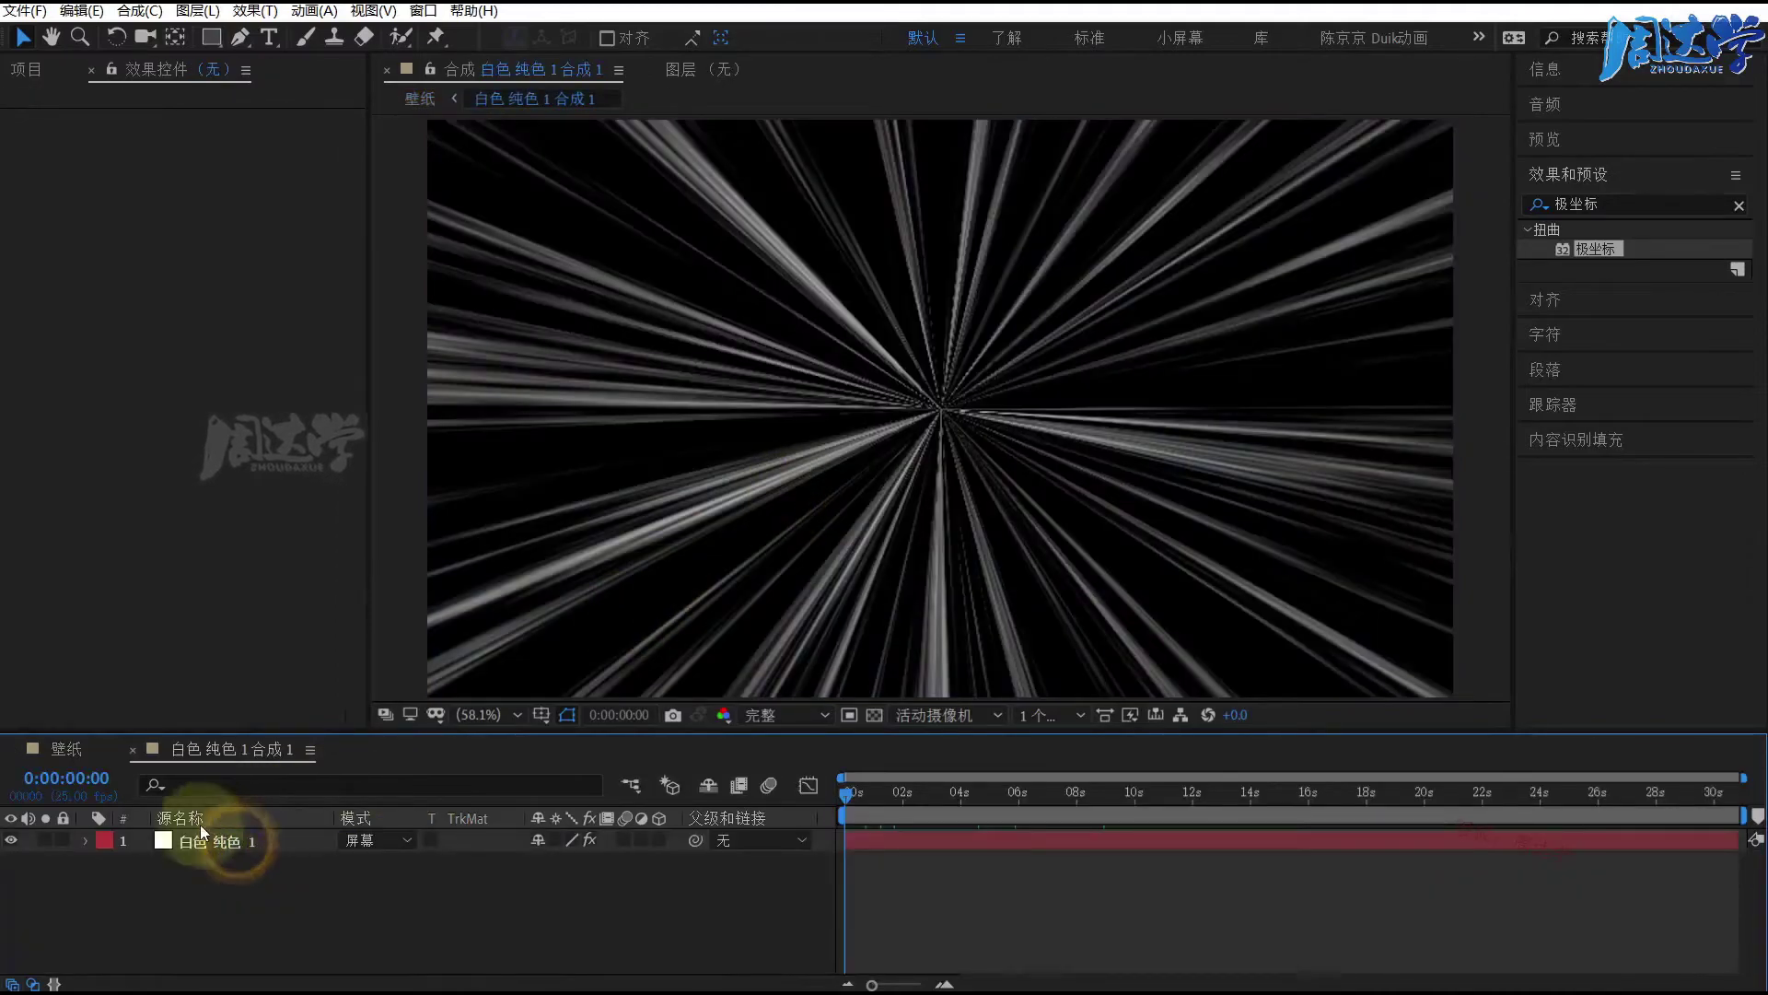
left_click(235, 842)
left_click_drag(691, 552, 661, 550)
left_click_drag(795, 508, 746, 511)
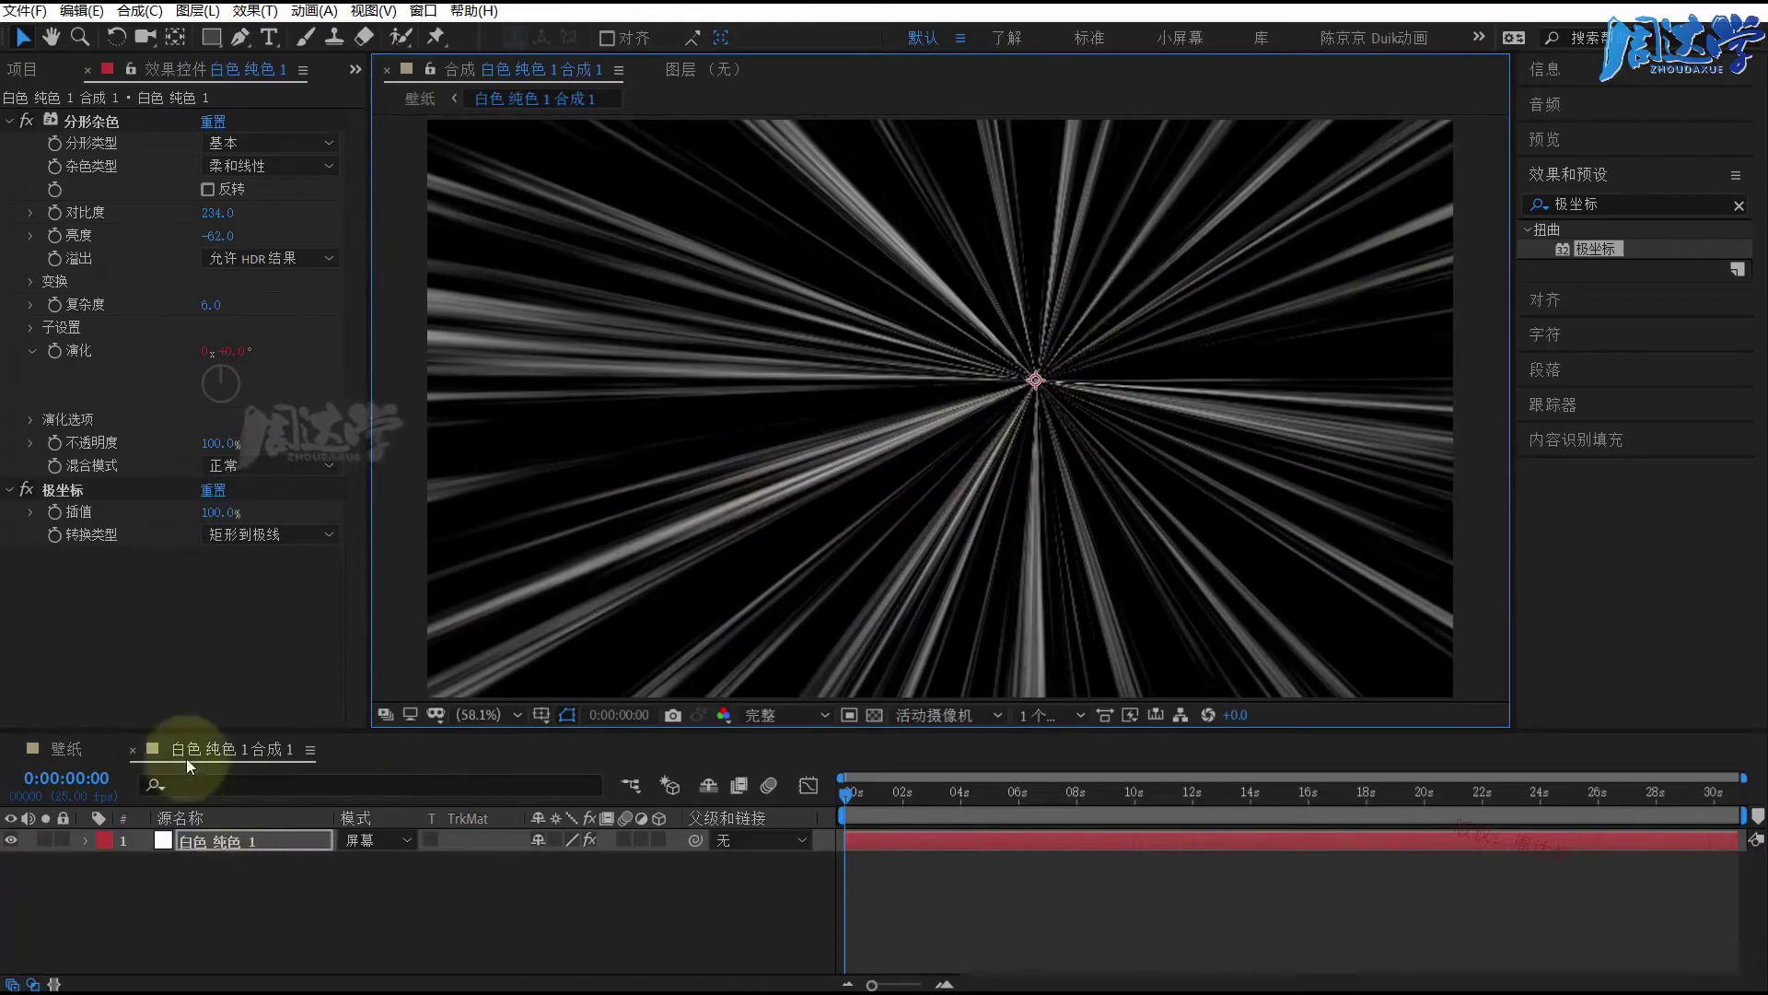
left_click(52, 752)
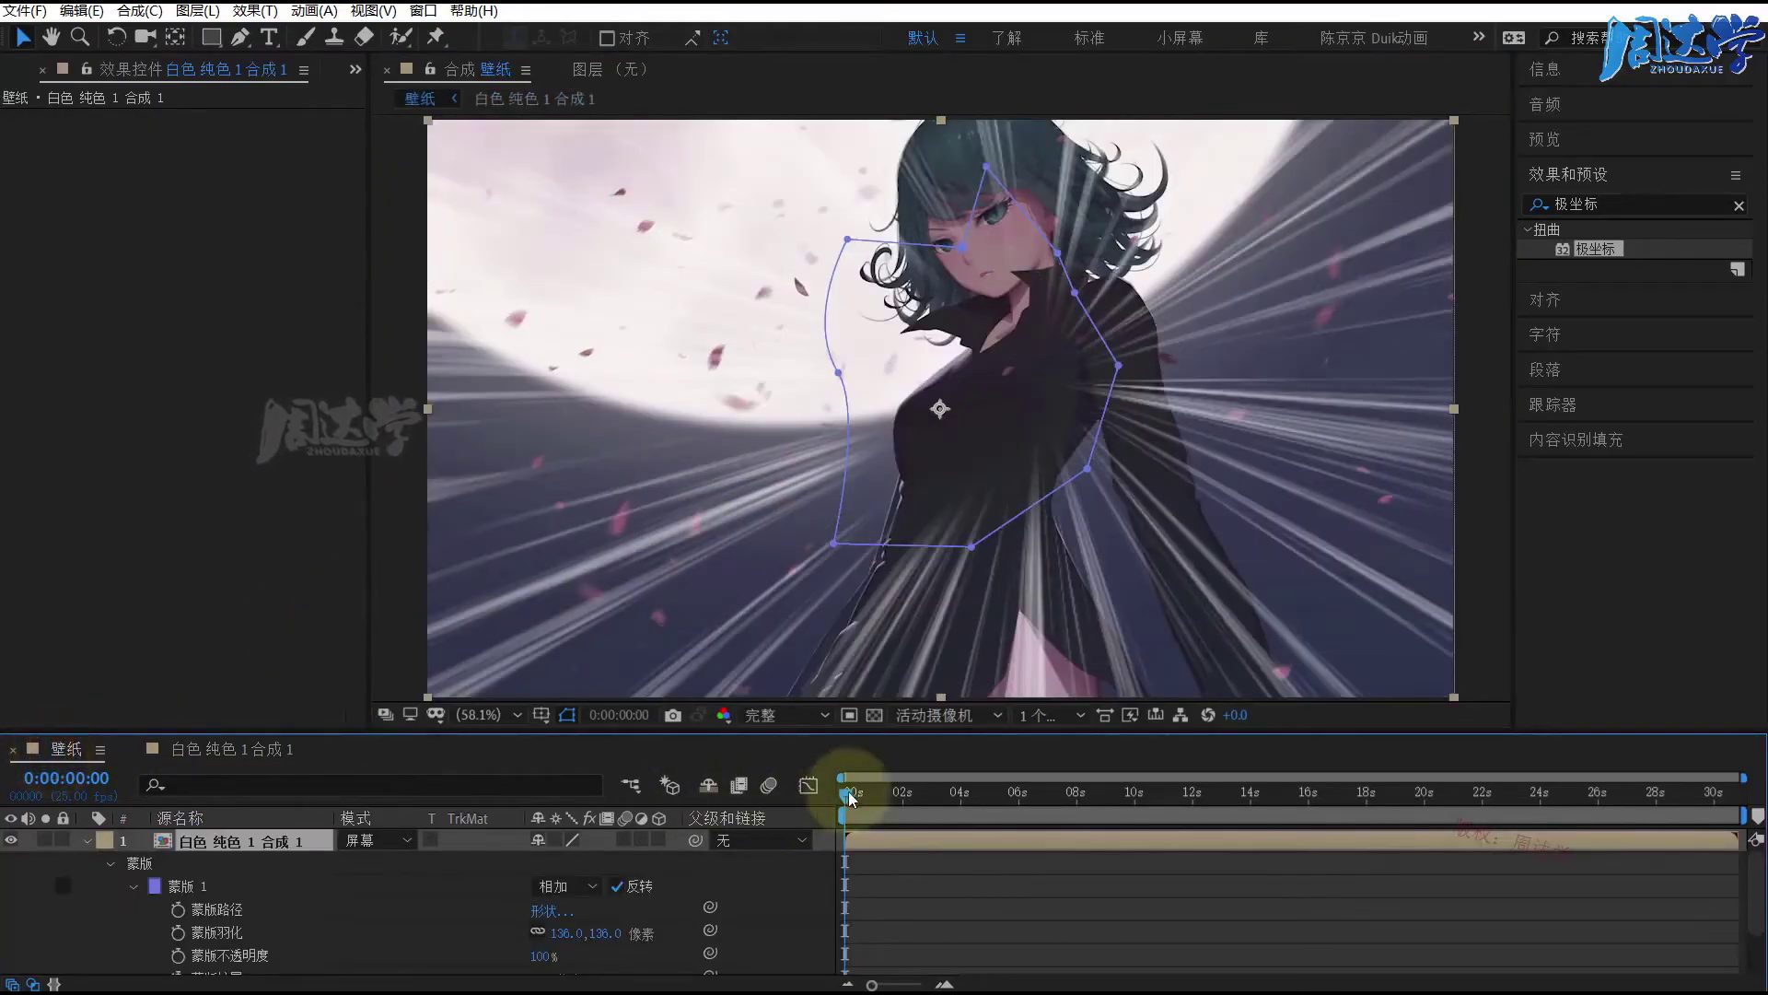
Step: Reposition Mask 1 and scale it up to cover the character's head and upper body
key("space")
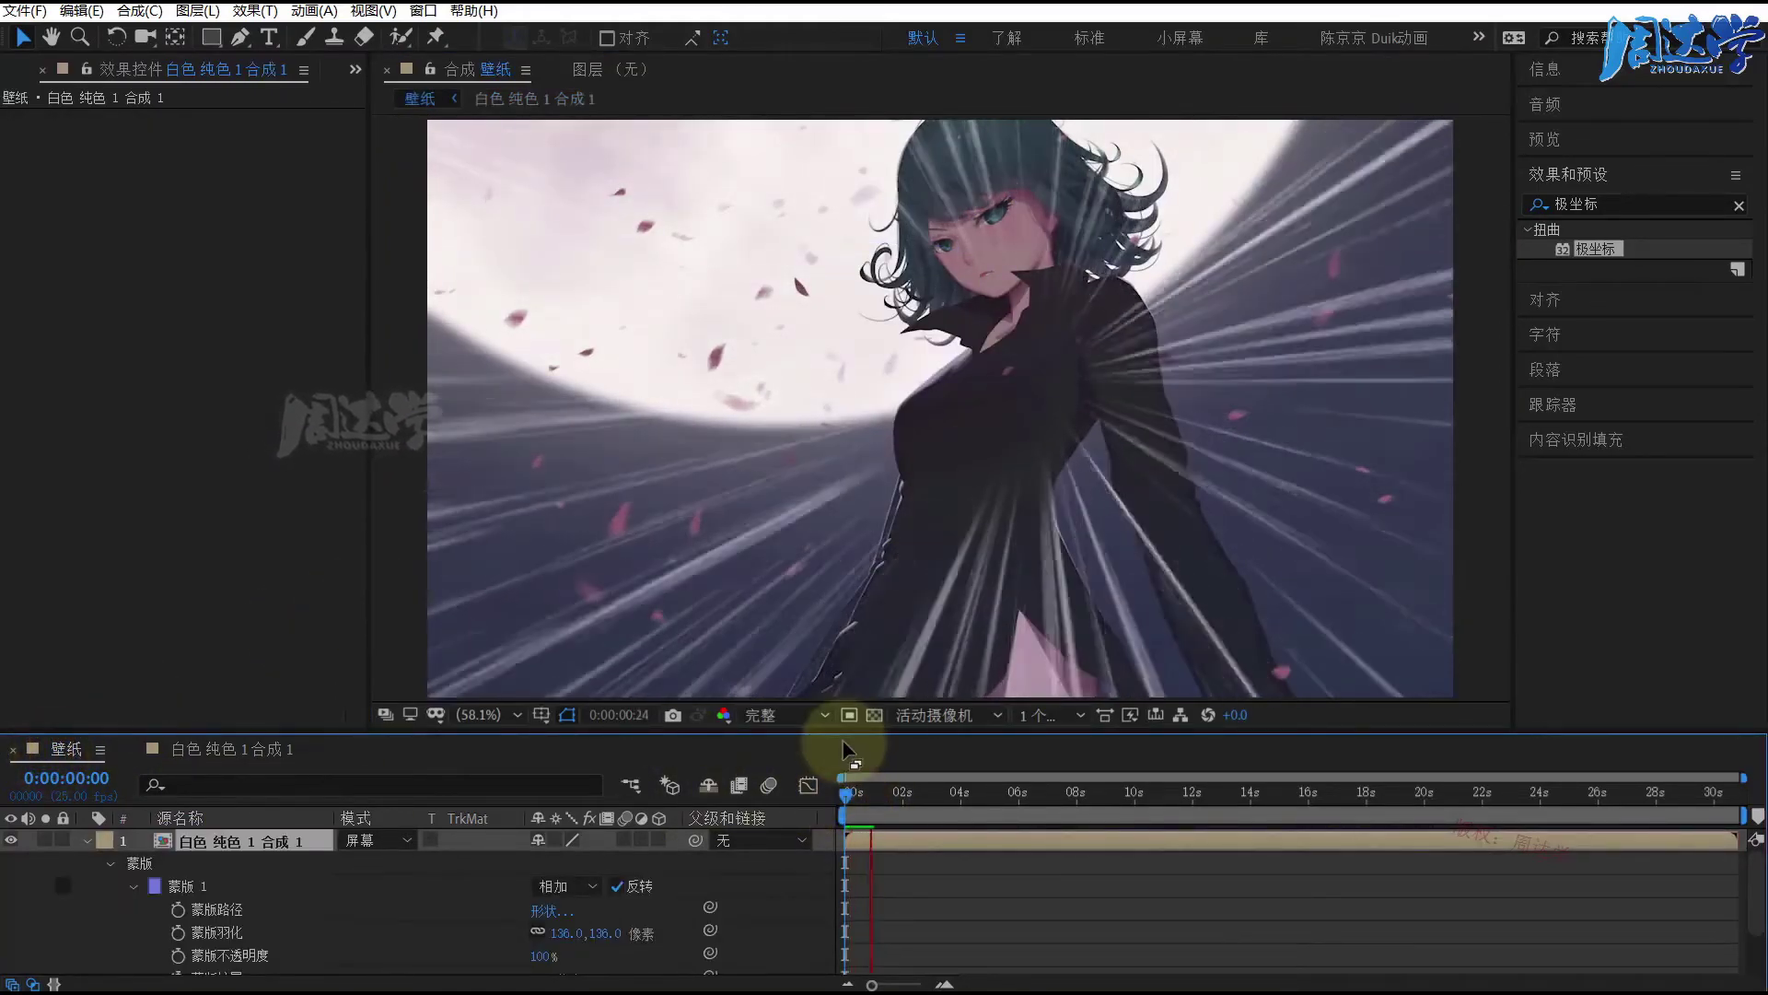
left_click(175, 885)
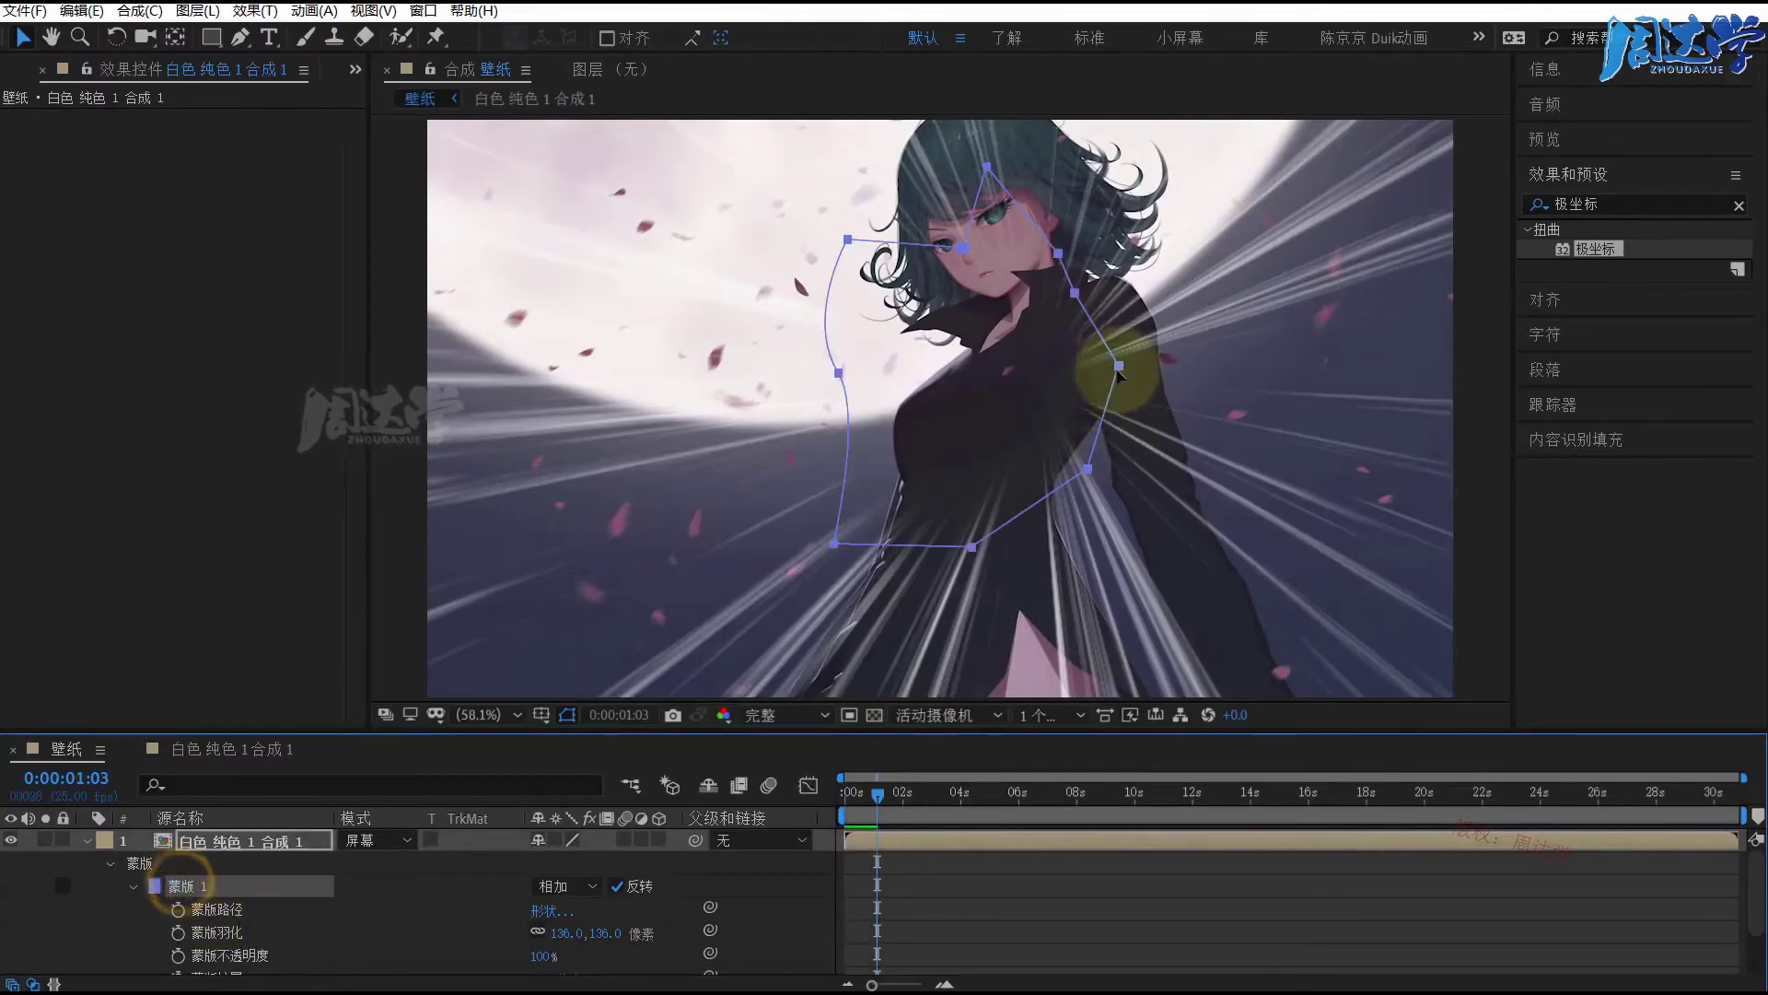
left_click(1117, 369)
left_click_drag(1170, 395, 1128, 358)
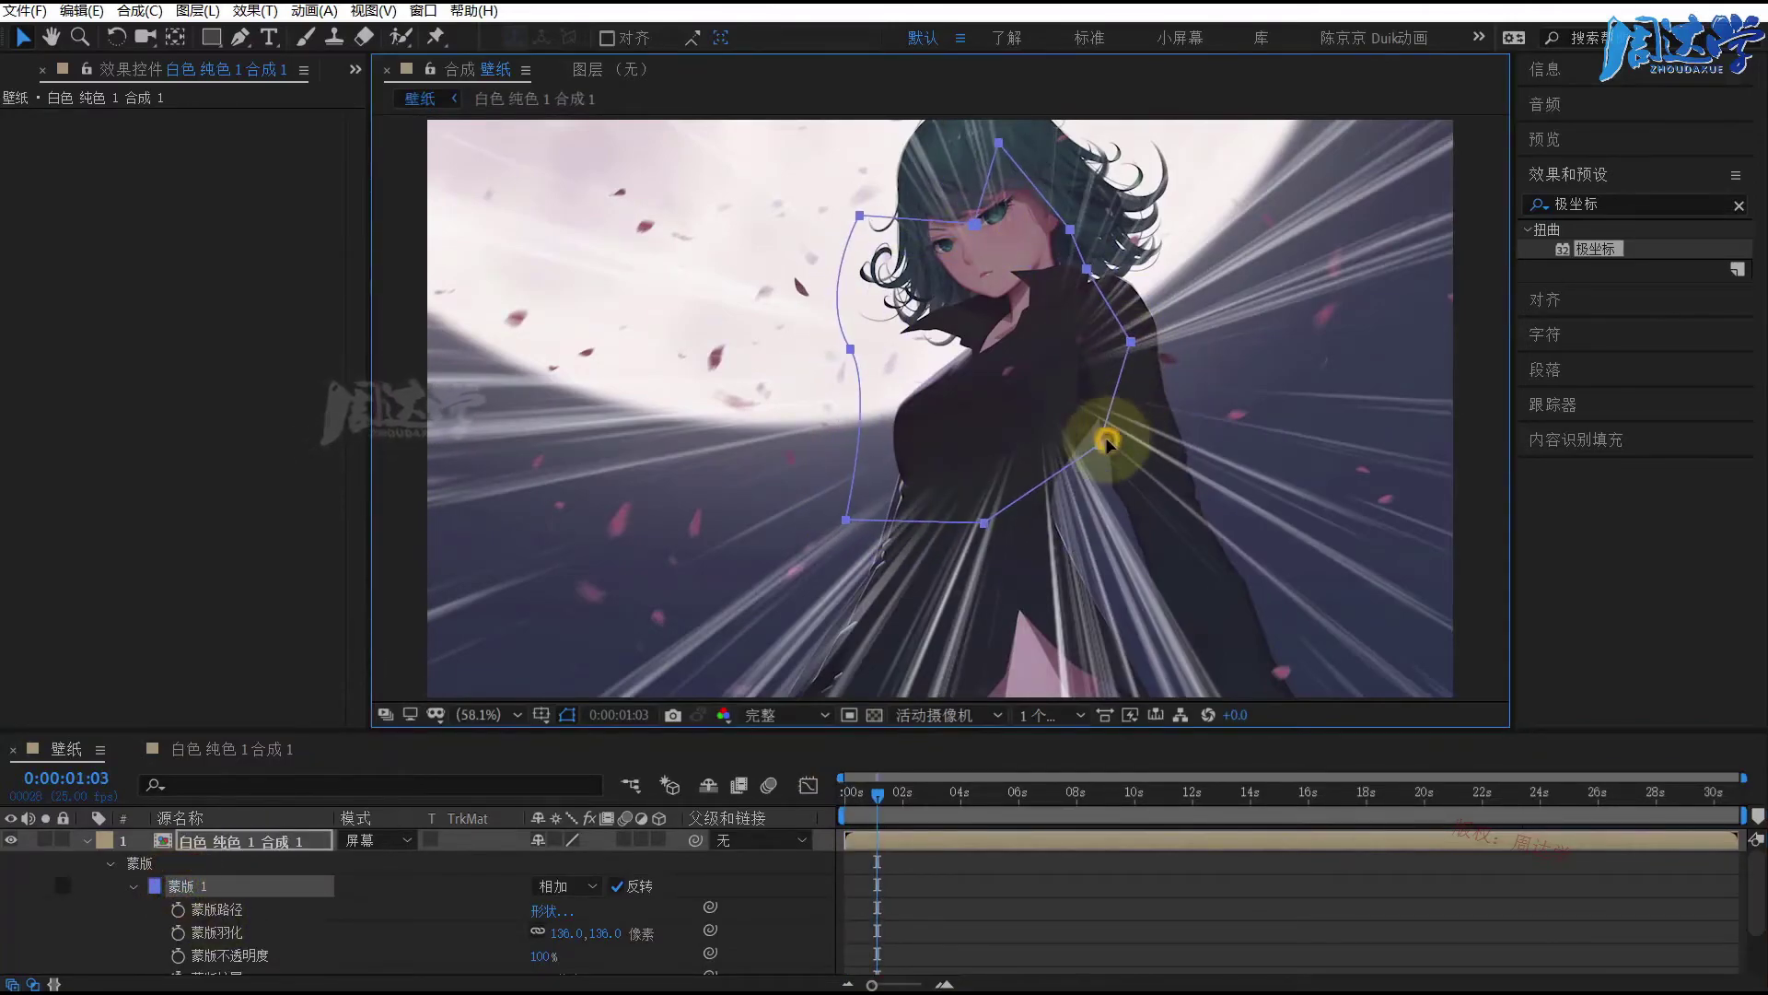
double_click(1106, 441)
mouse_move(1129, 523)
left_mouse_down()
mouse_move(1100, 518)
mouse_move(1214, 578)
left_mouse_up()
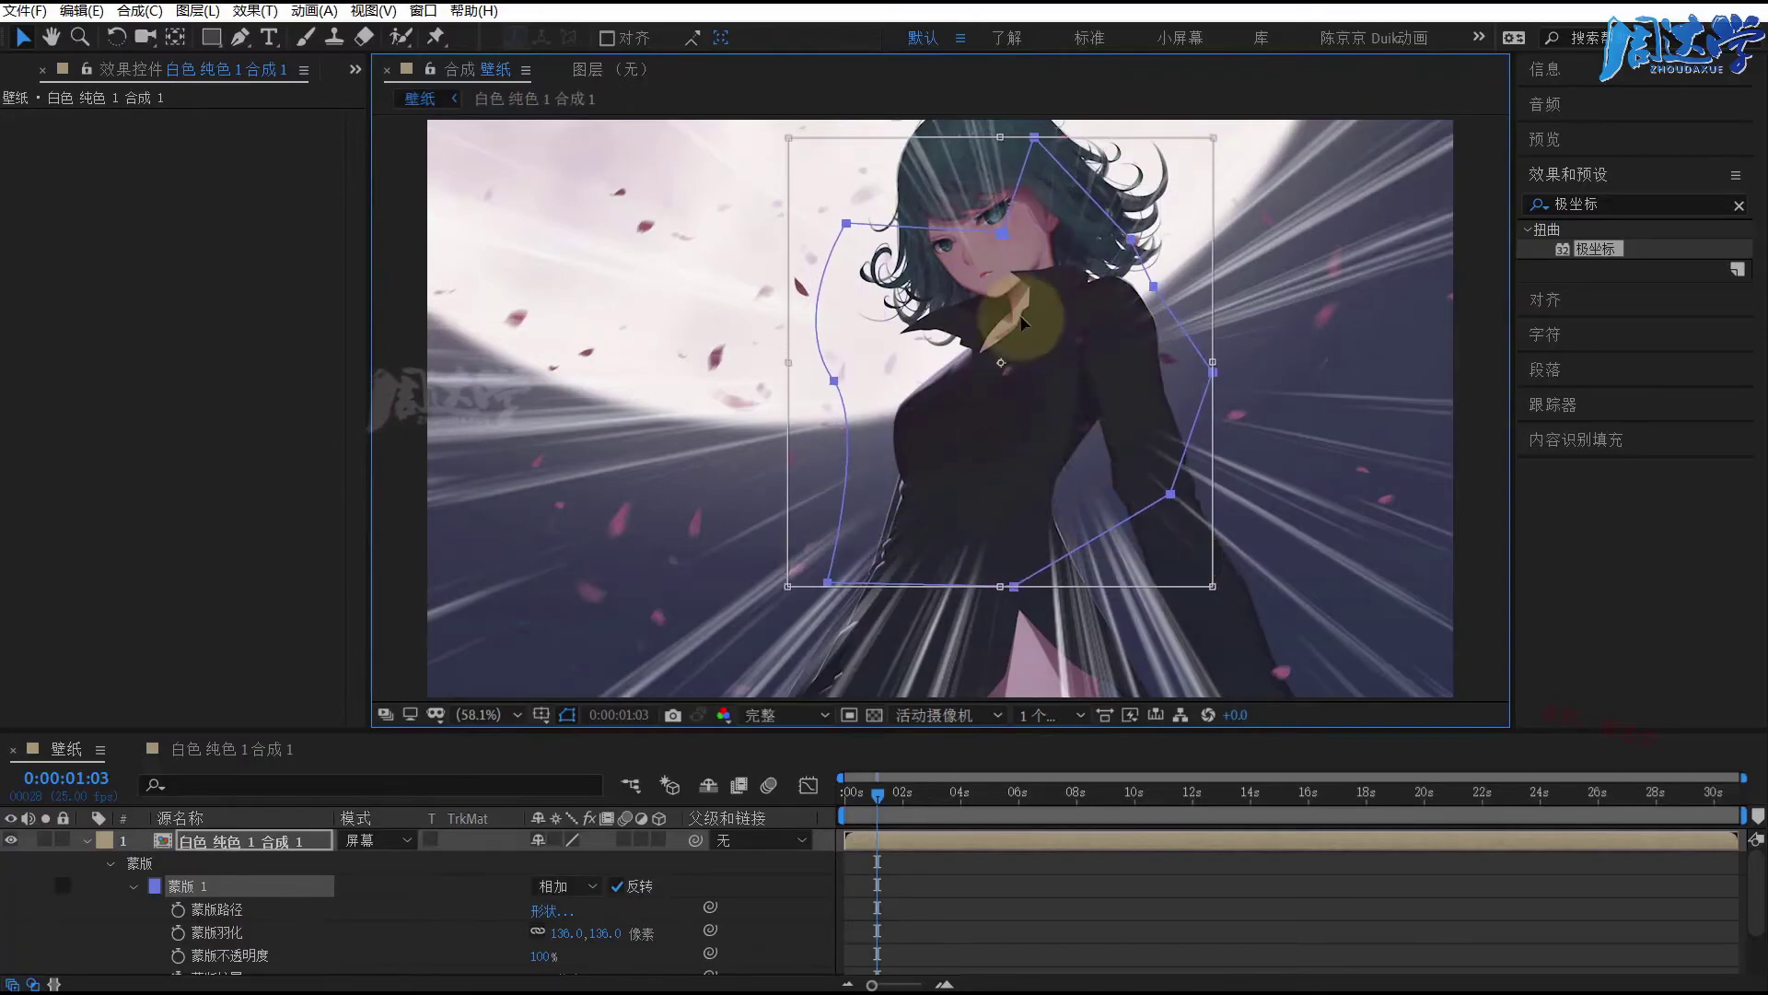
left_click_drag(931, 318, 1034, 396)
left_click(950, 941)
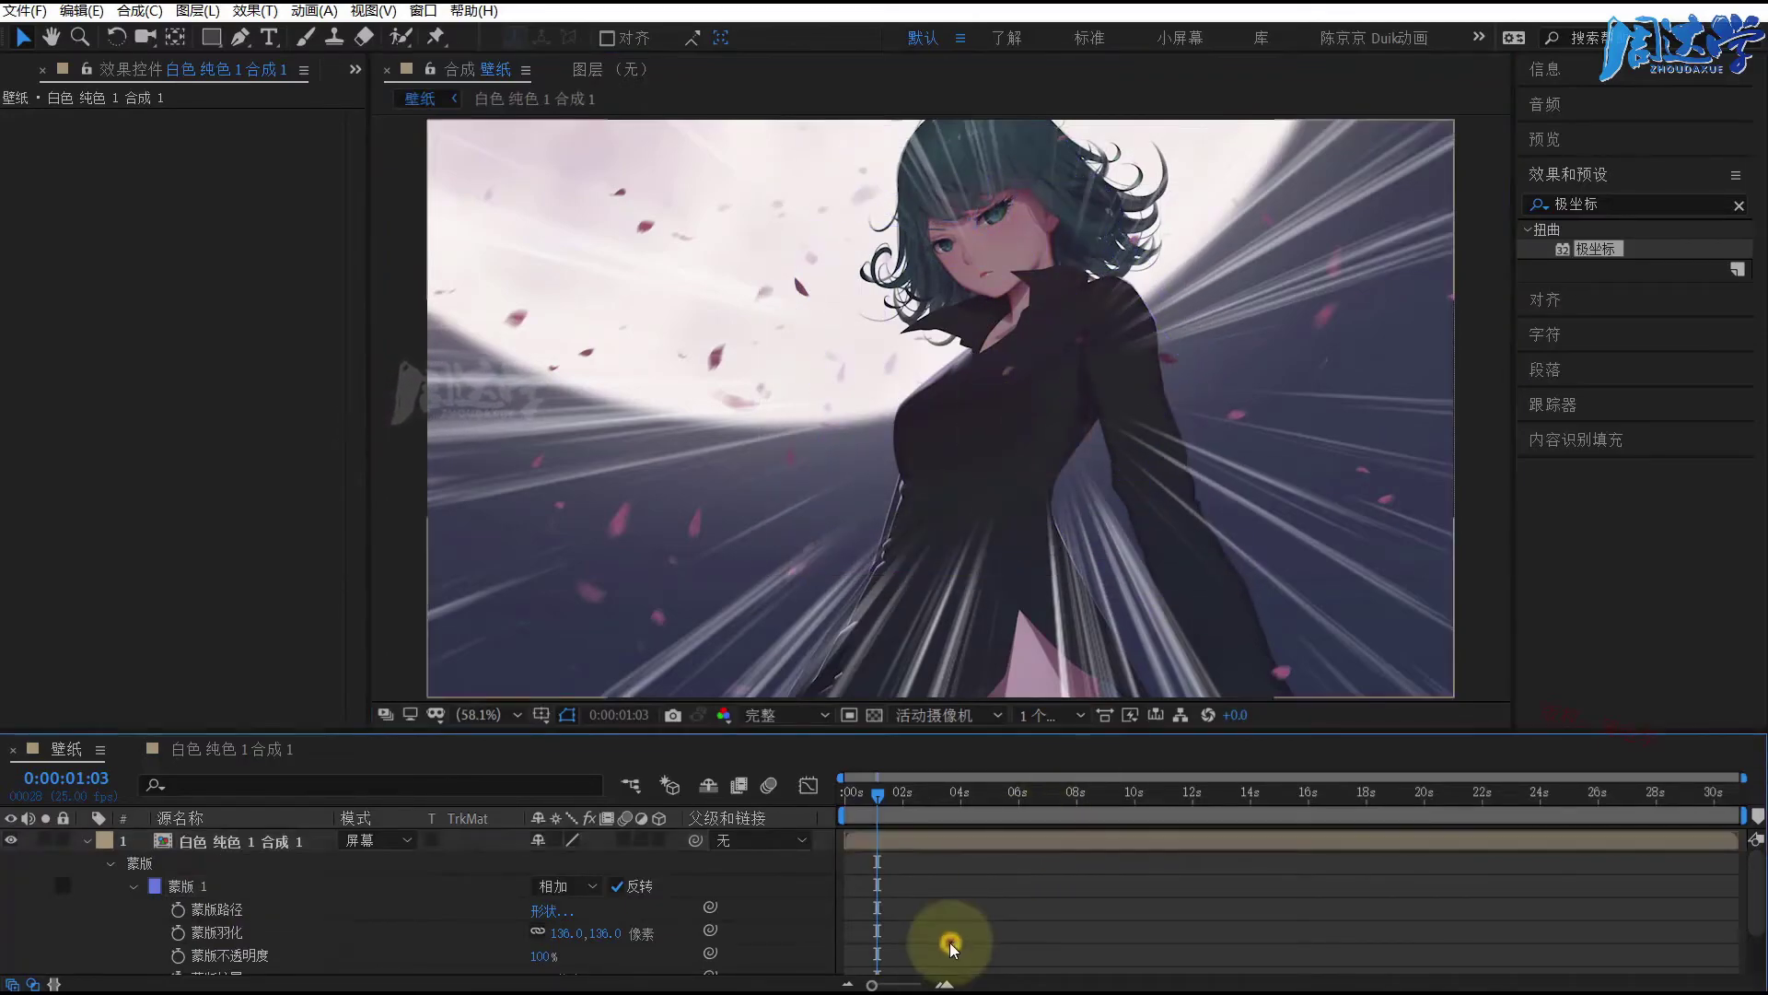
Step: In the speed-line precomp, set Fractal Noise contrast to 313 and brightness to -81
double_click(221, 842)
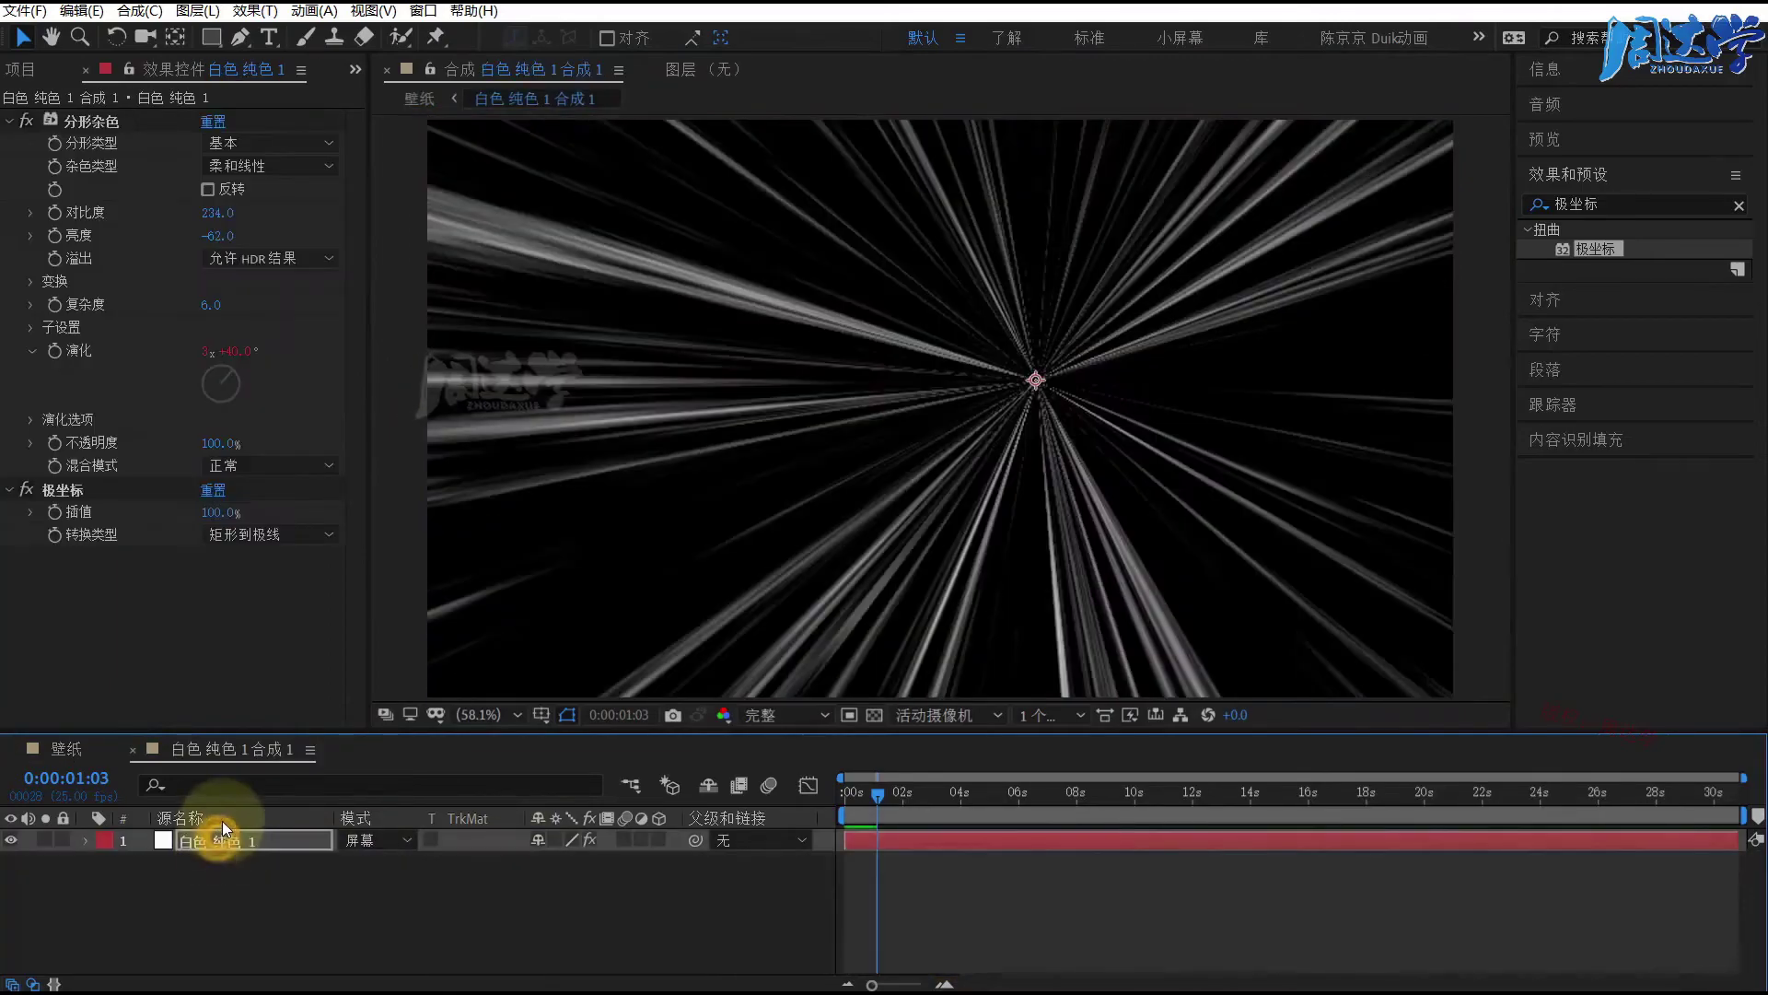
mouse_move(208, 213)
left_mouse_down()
mouse_move(316, 217)
mouse_move(187, 237)
left_mouse_up()
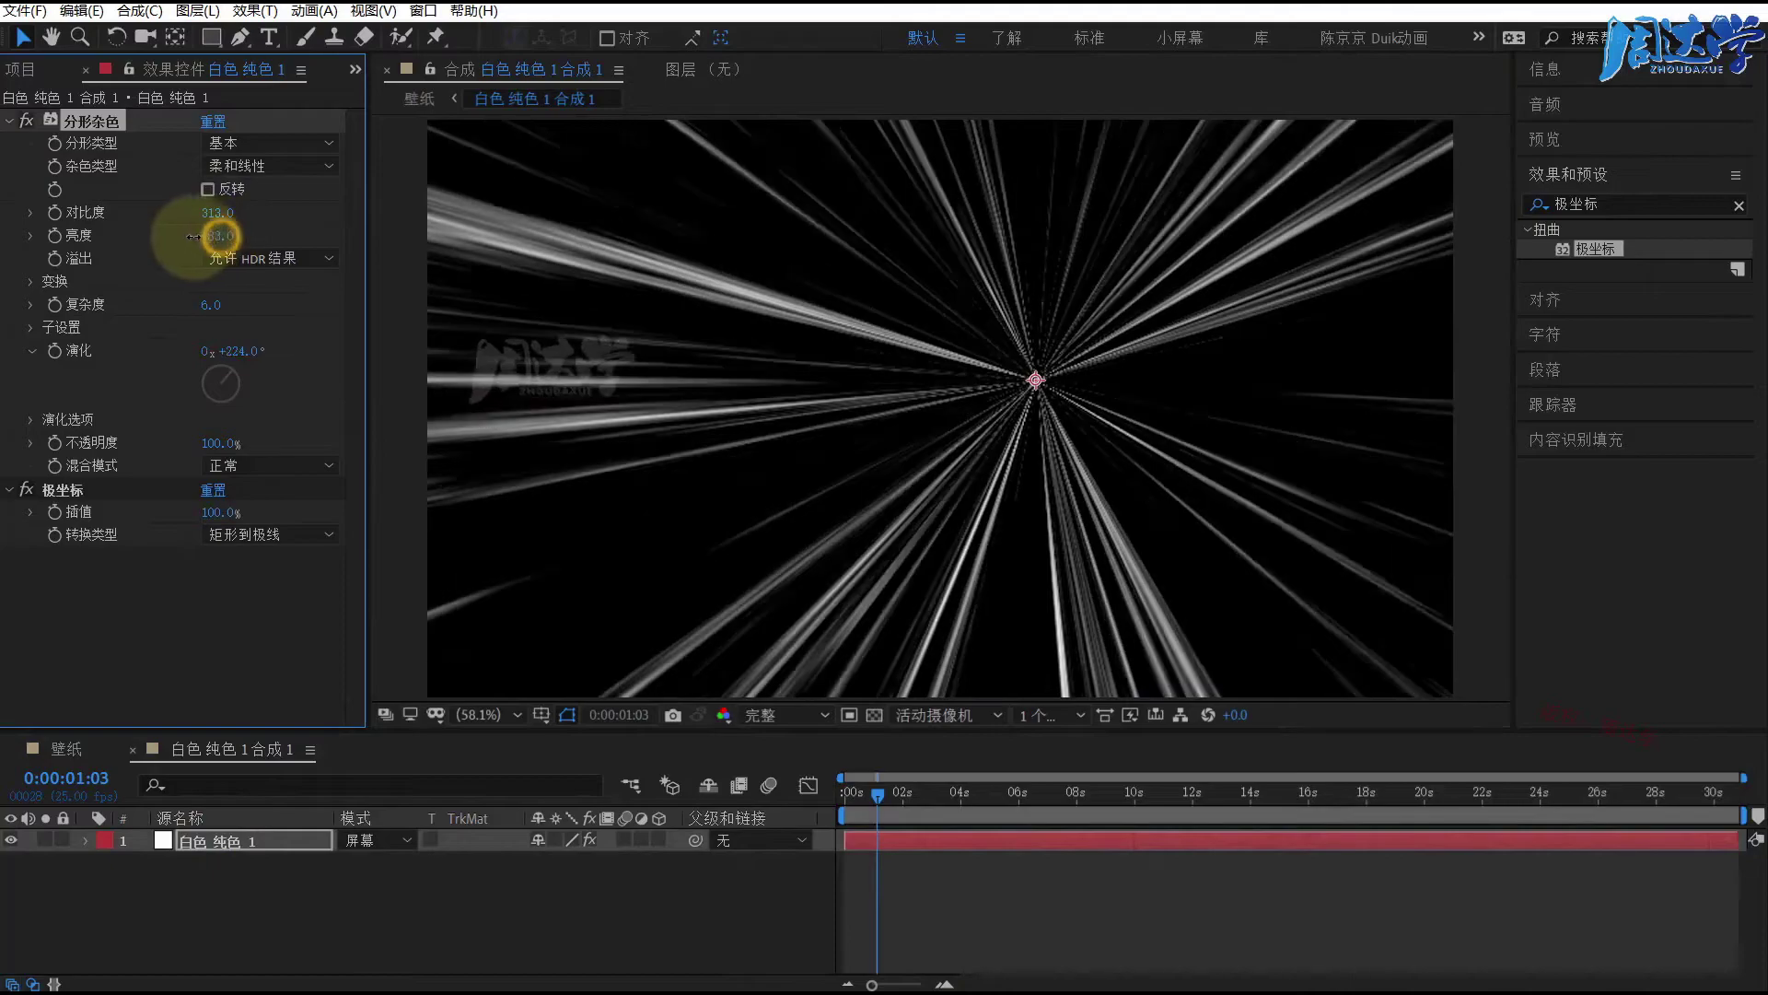
key("space")
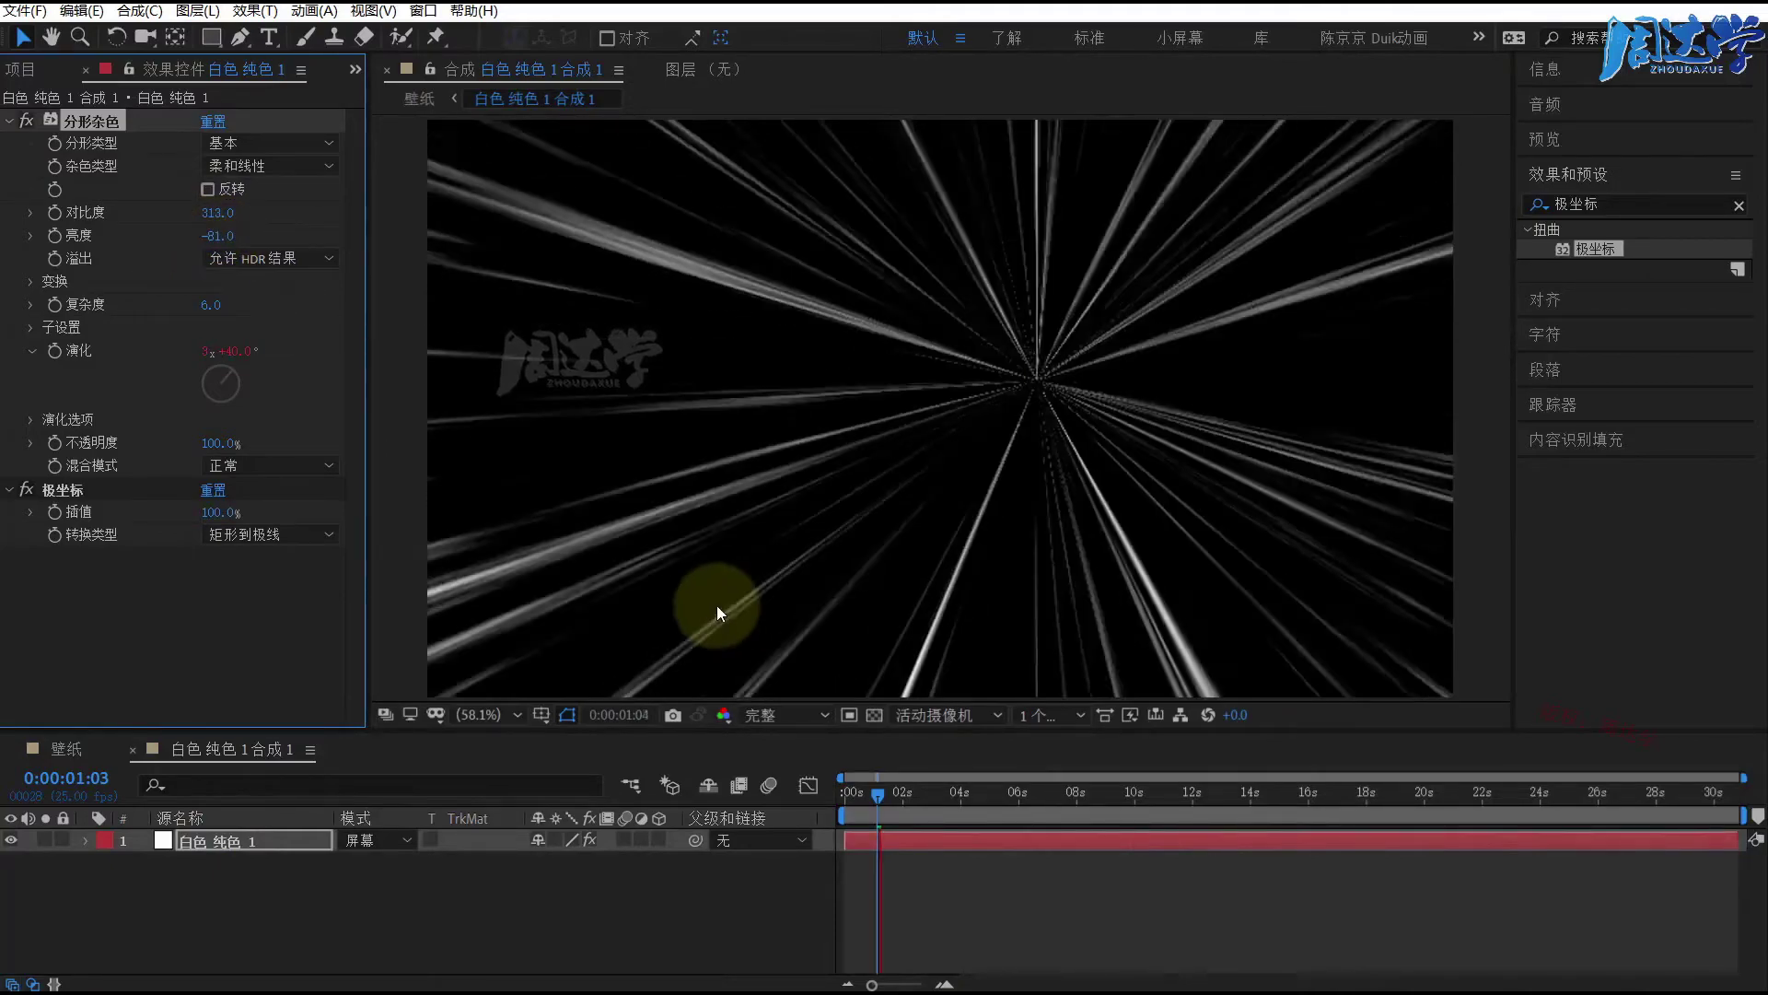
left_click(53, 749)
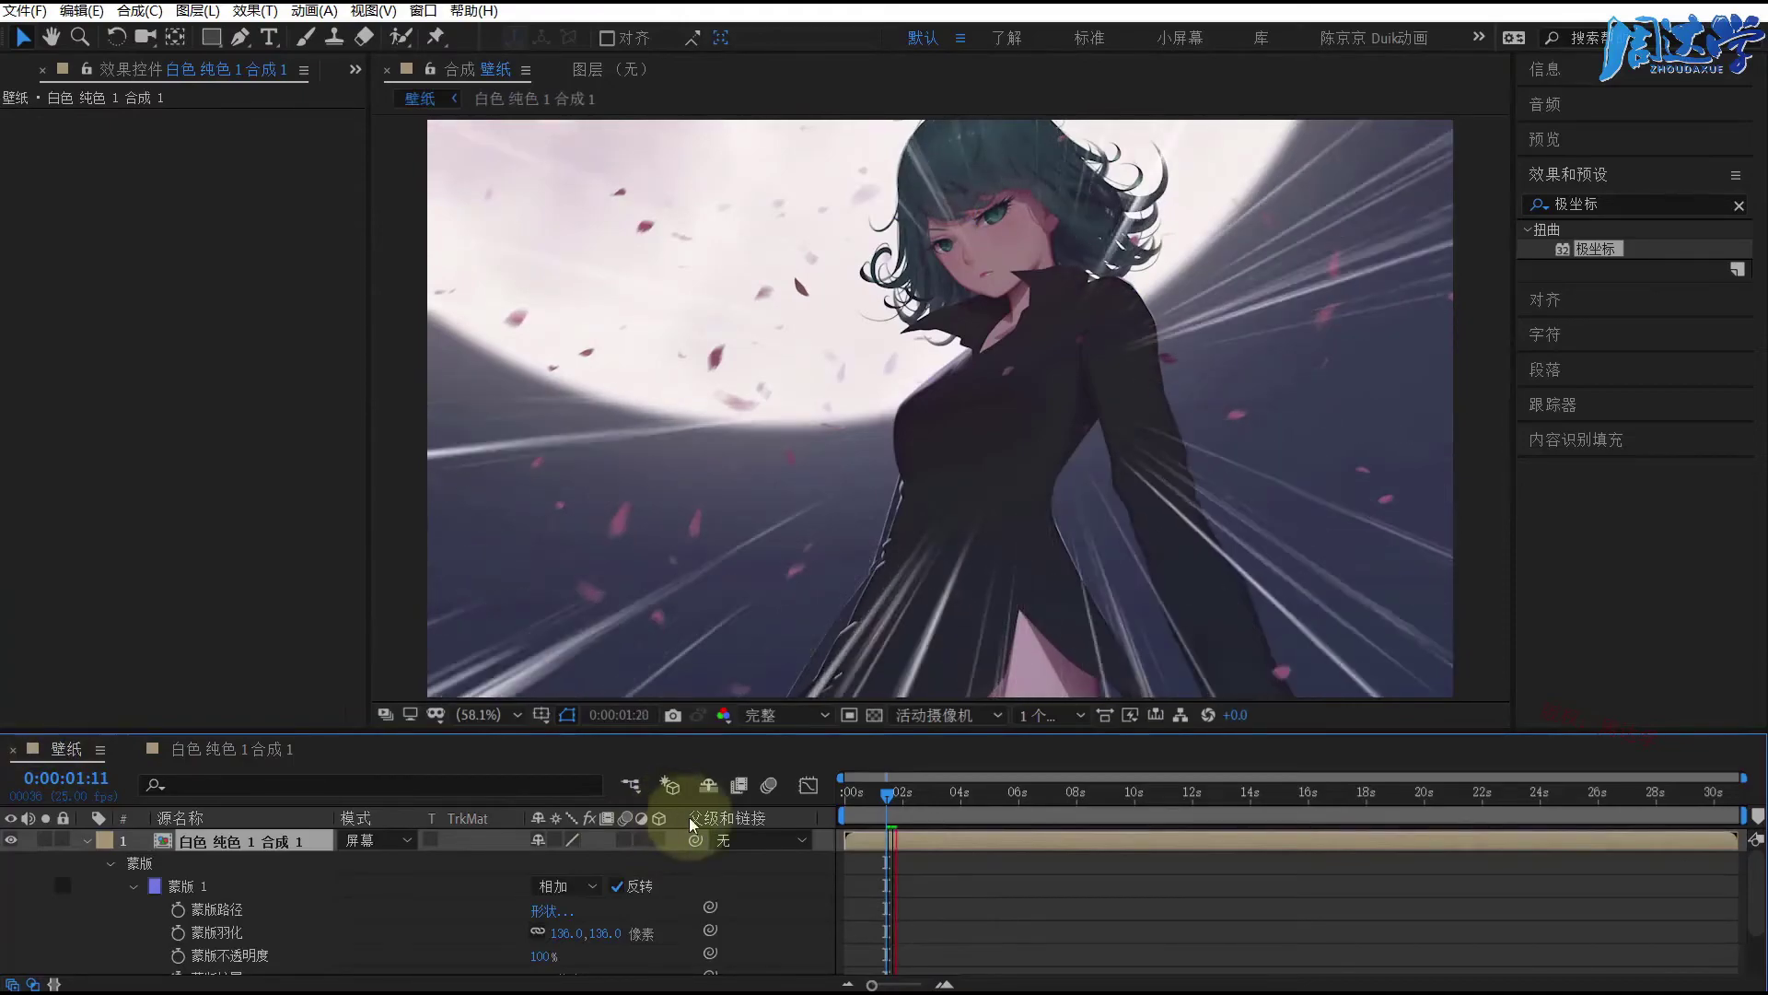
Step: Stop the preview, collapse the speed-line layer's mask properties and select that layer
key("space")
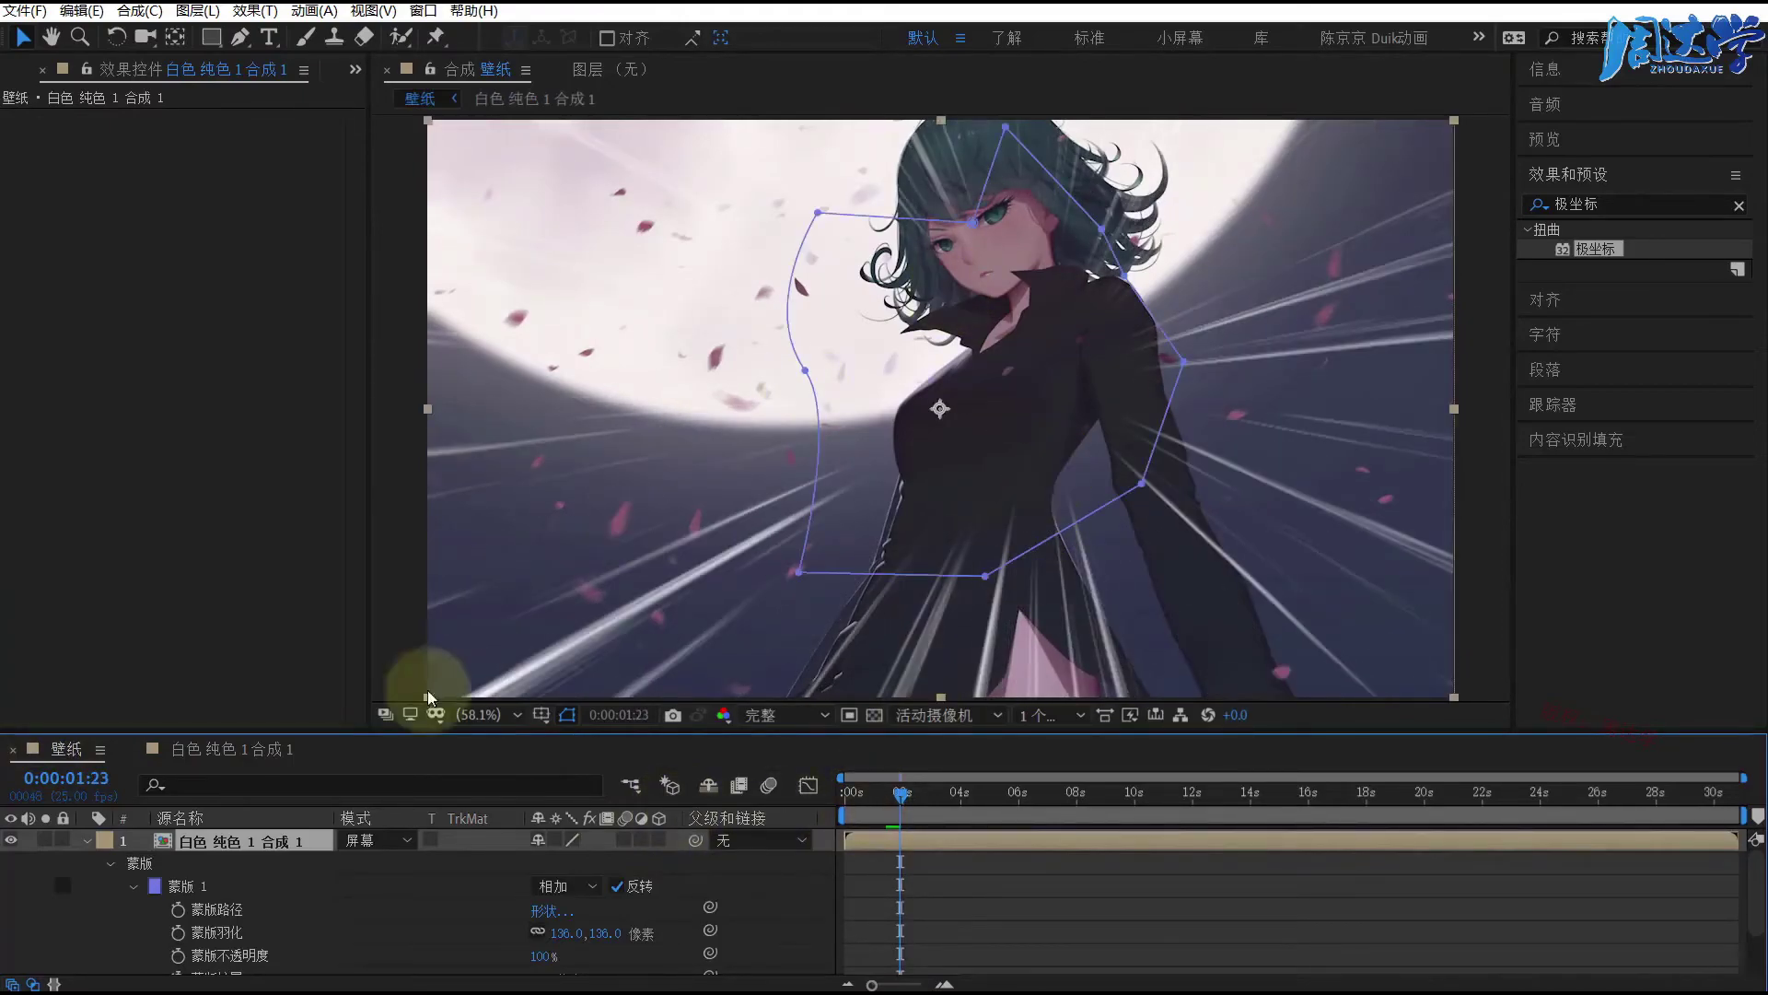
left_click(88, 839)
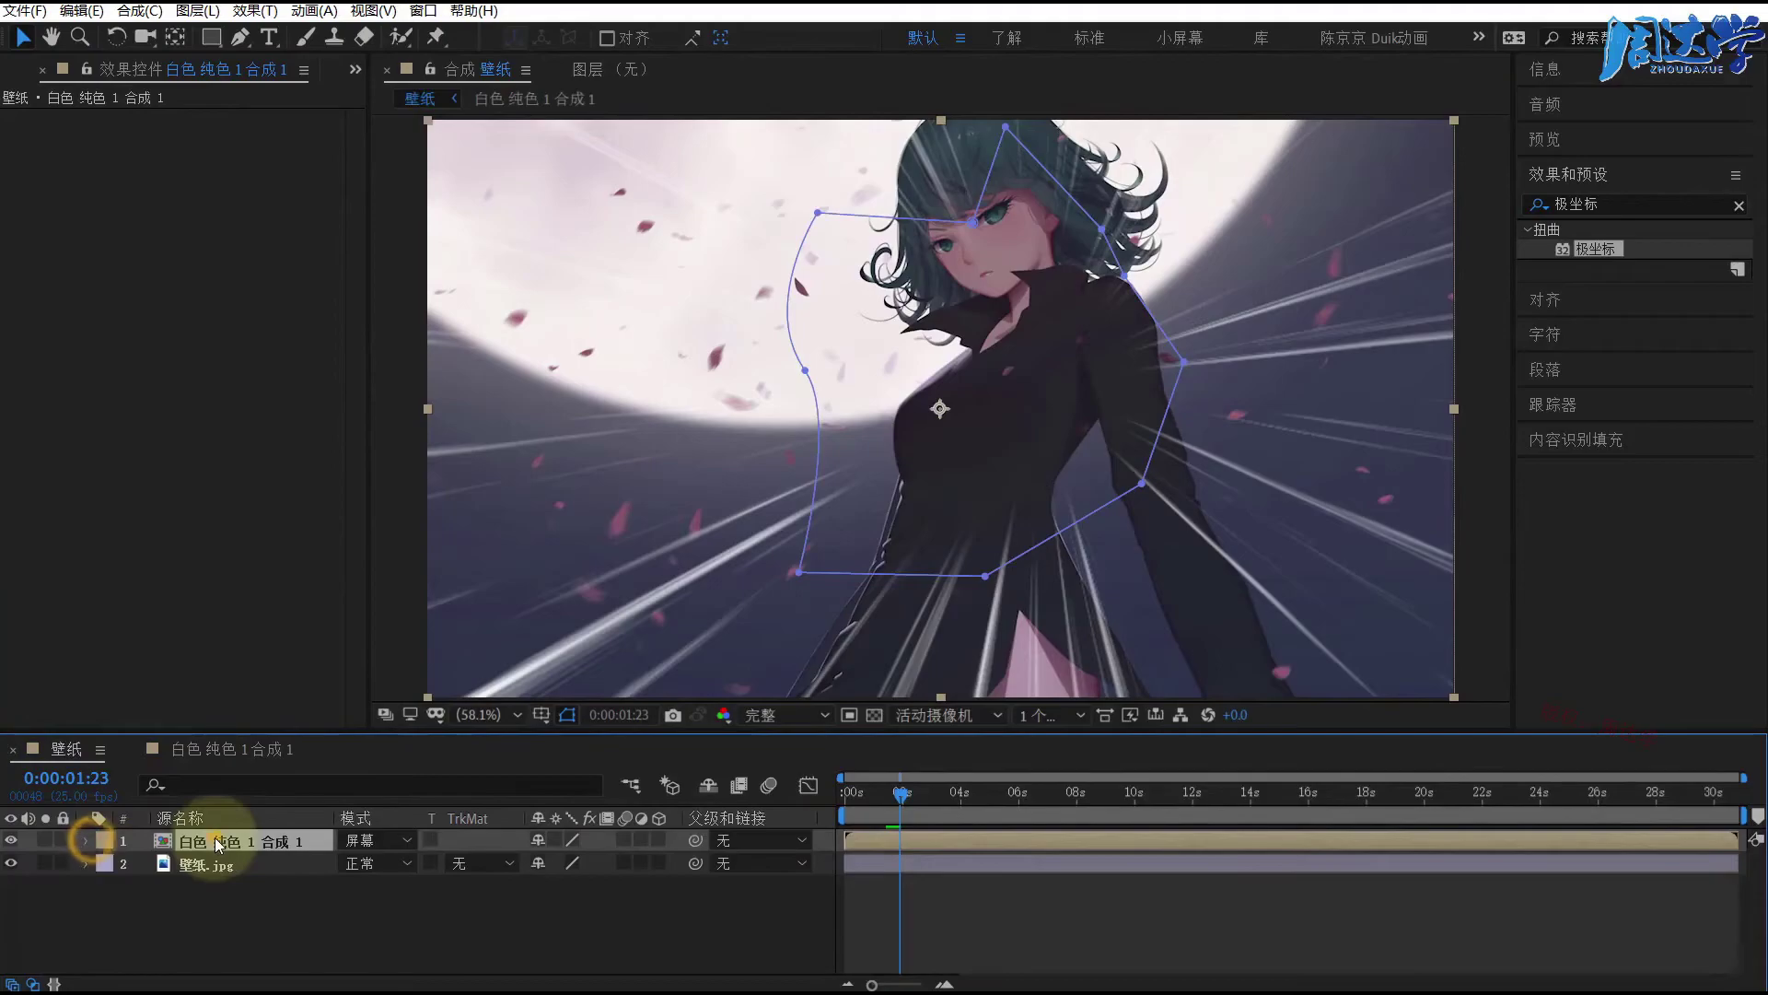
left_click(213, 837)
left_click(1621, 210)
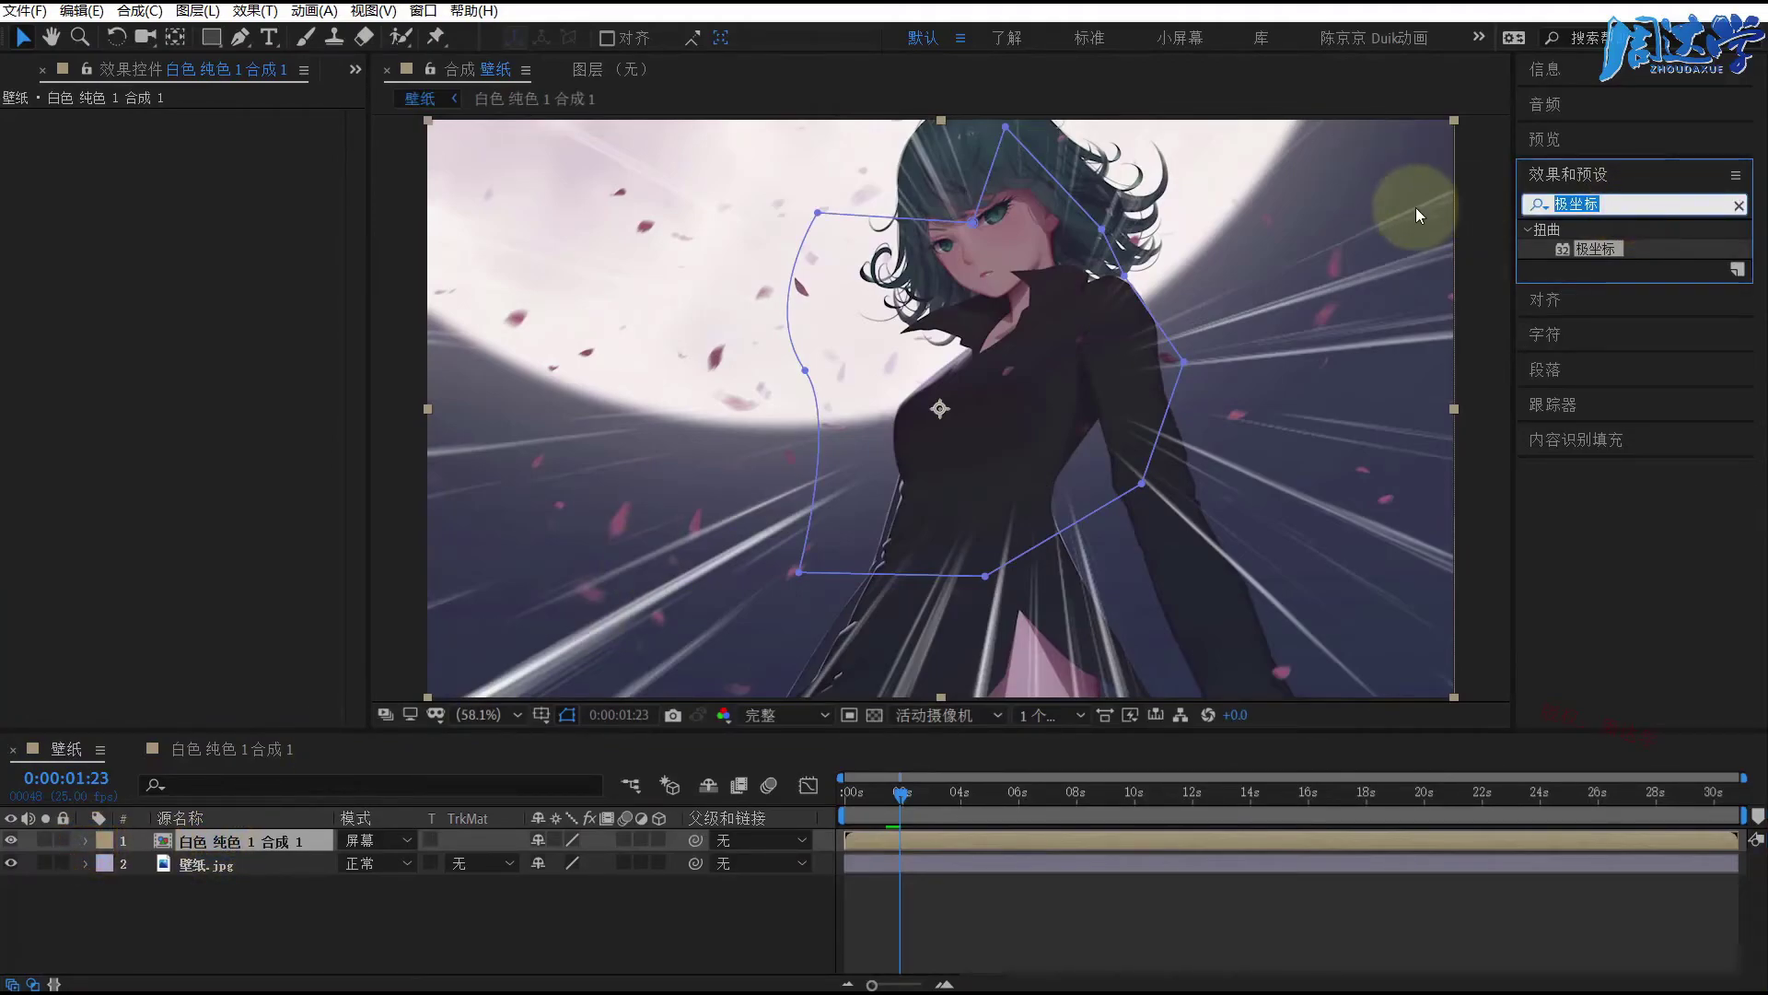
Step: Apply the Channel > Invert (反转) effect to the speed-line layer
type("fanxiang")
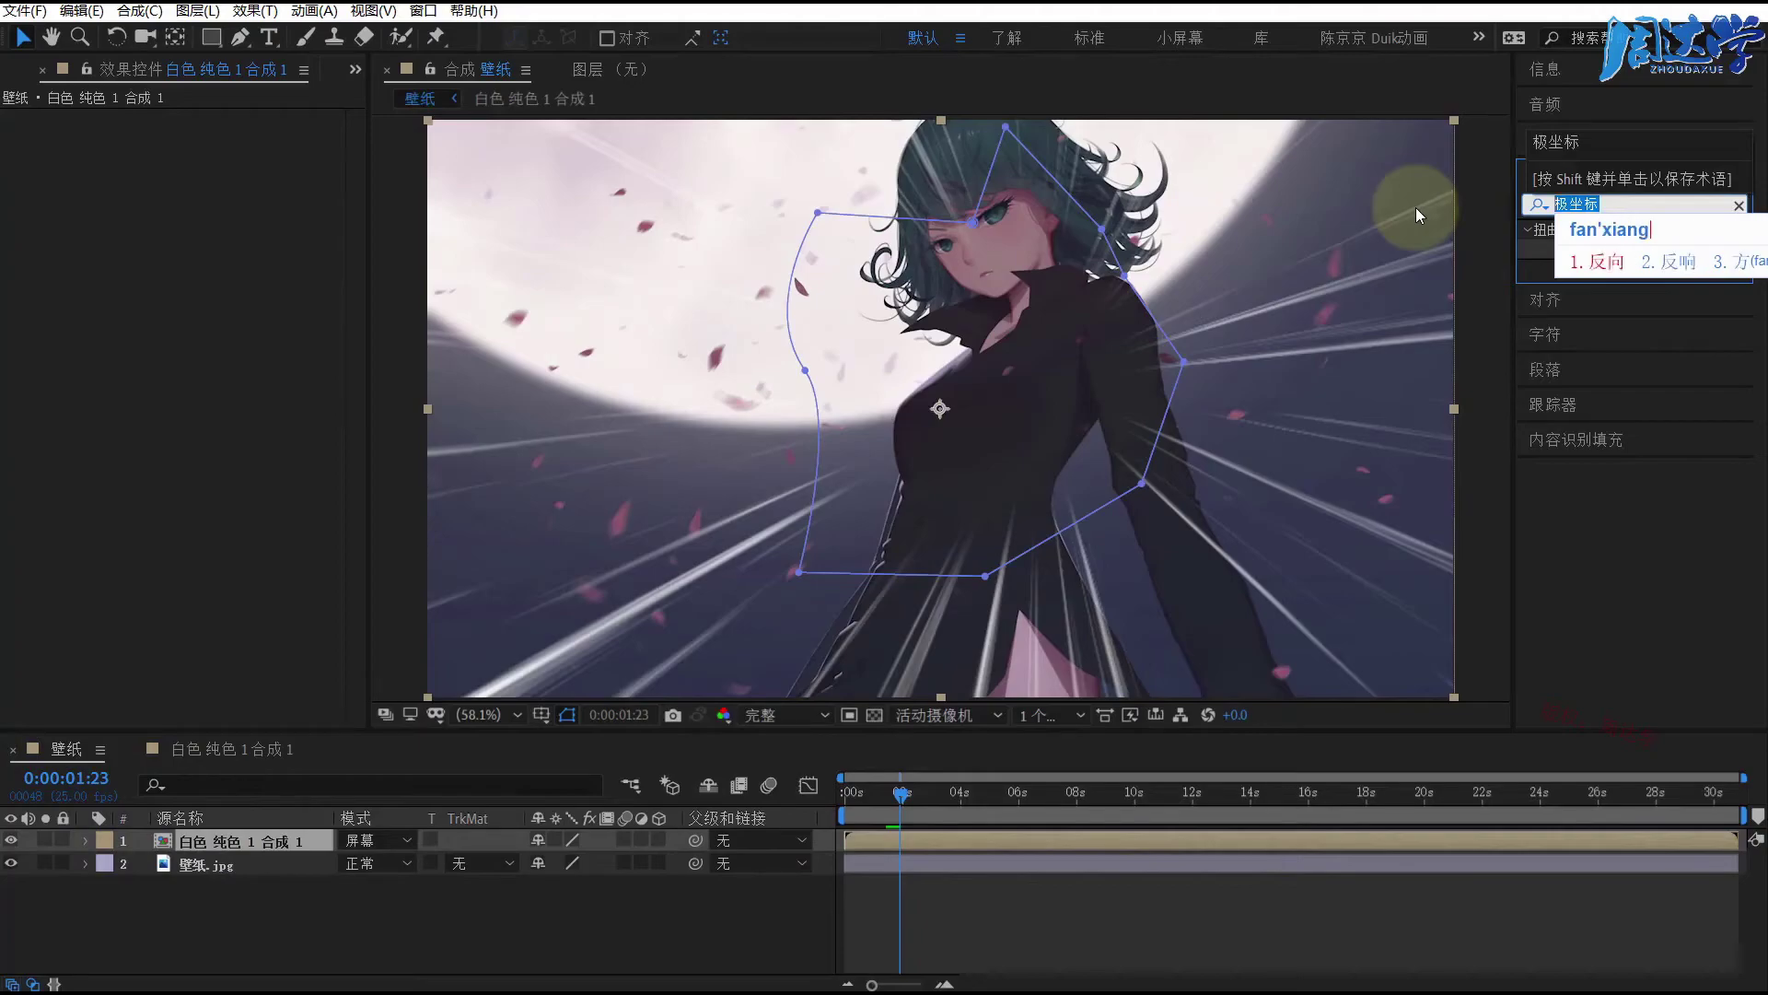
key("space")
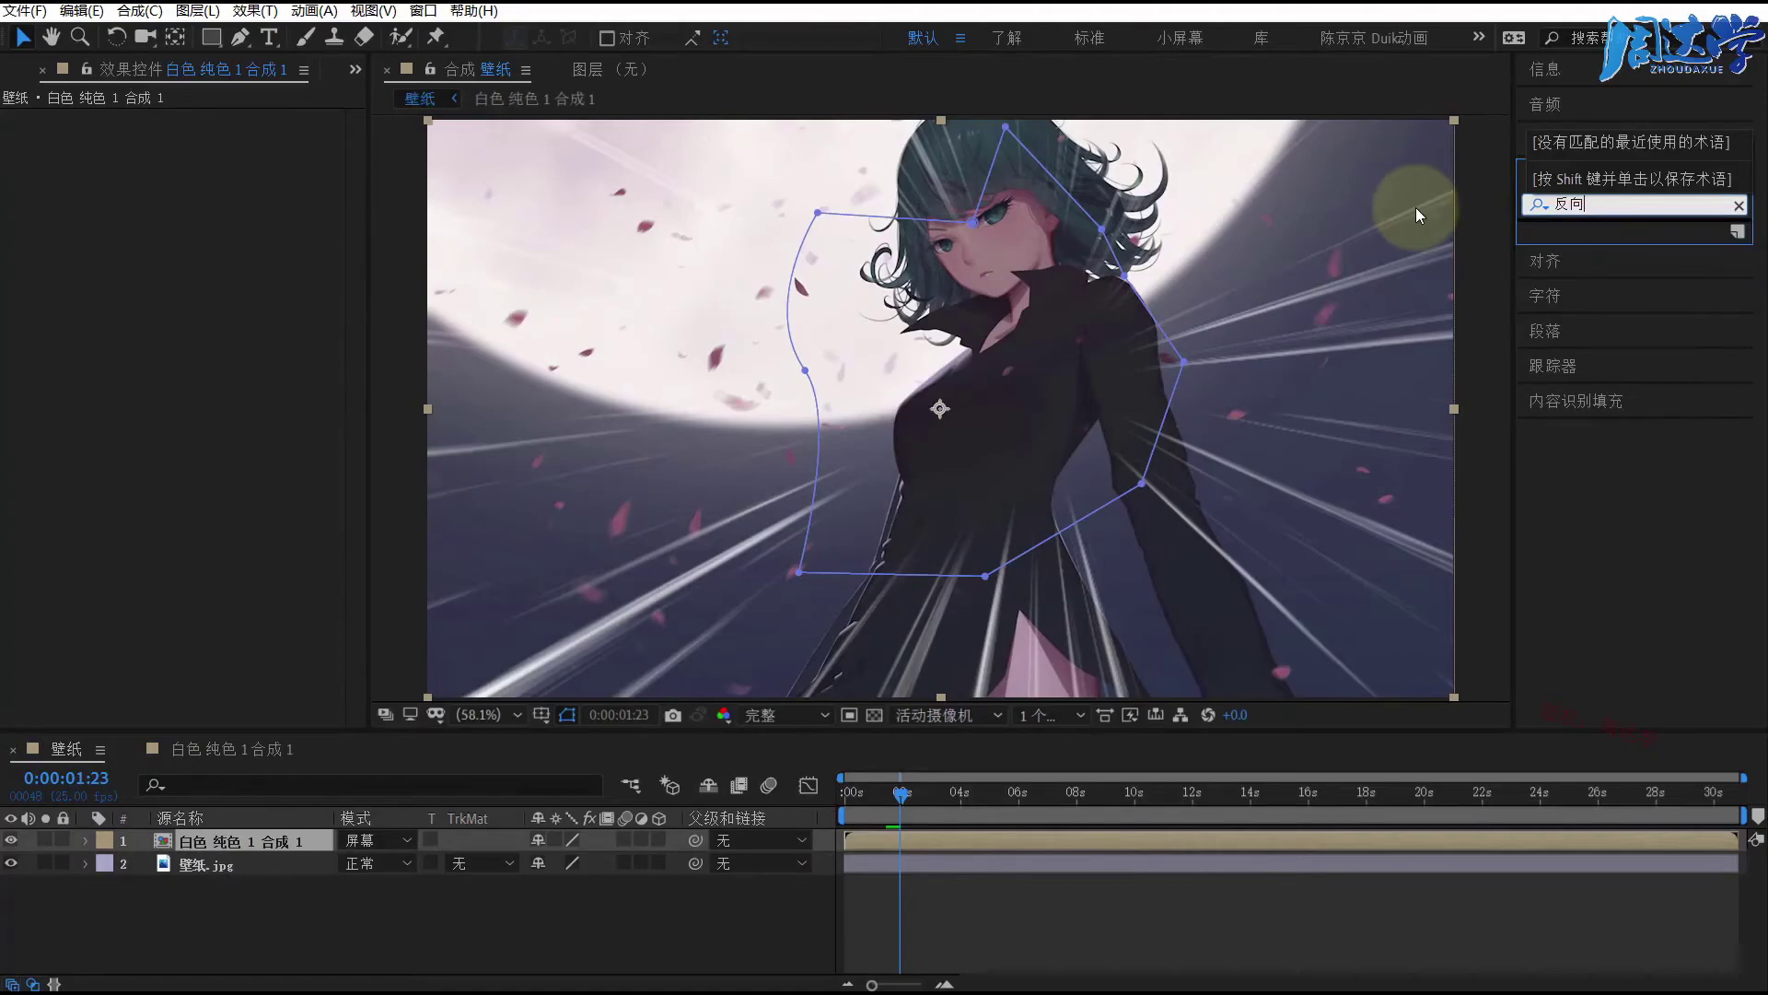
key("BackSpace")
key("BackSpace")
scroll(1561, 460, "down", 5)
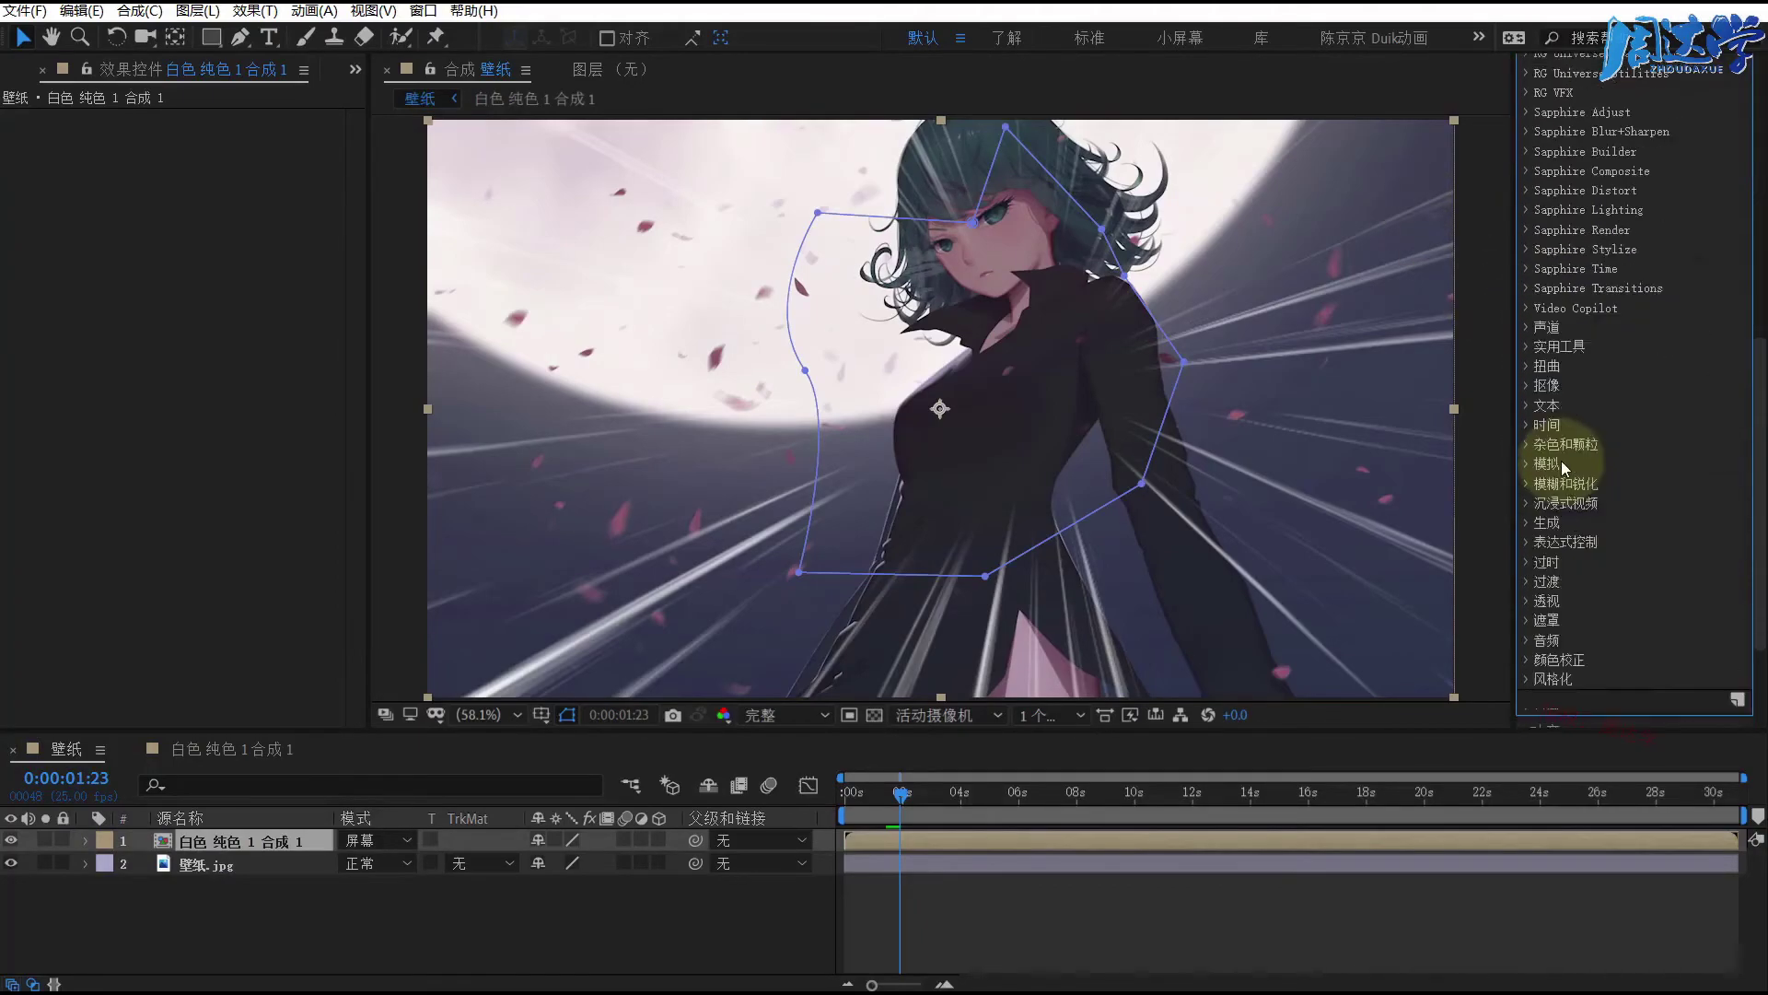
scroll(1561, 460, "down", 5)
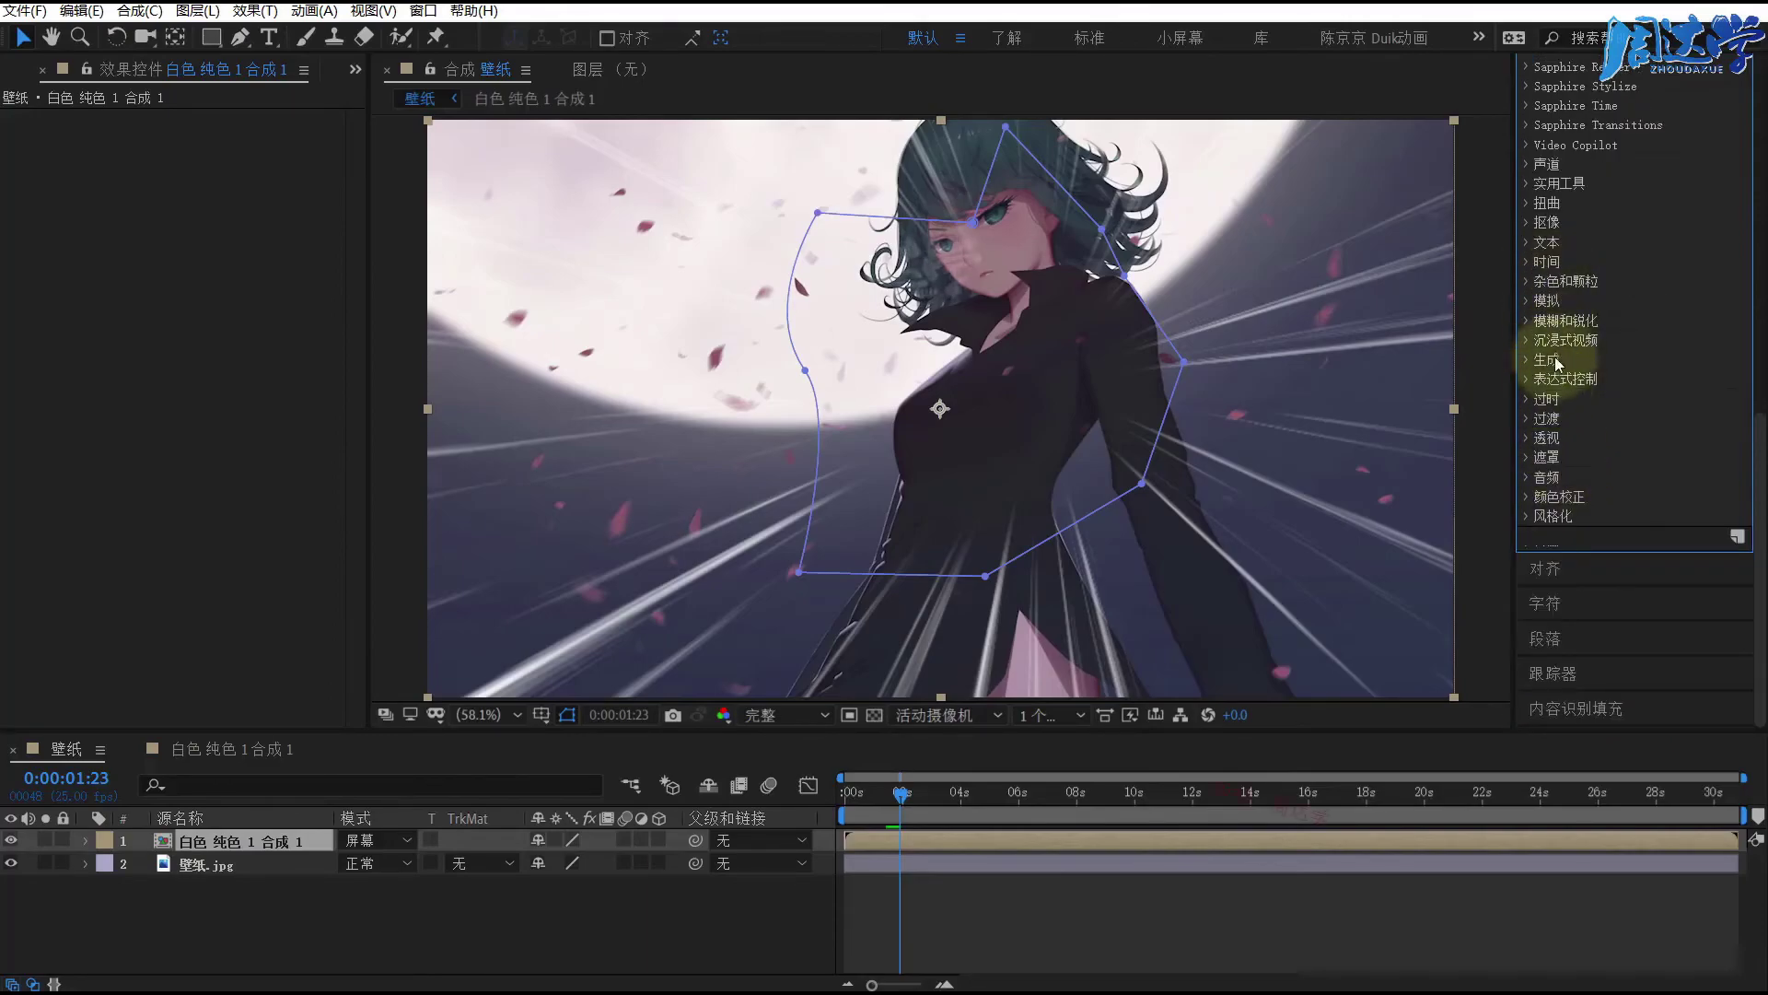
left_click(1531, 166)
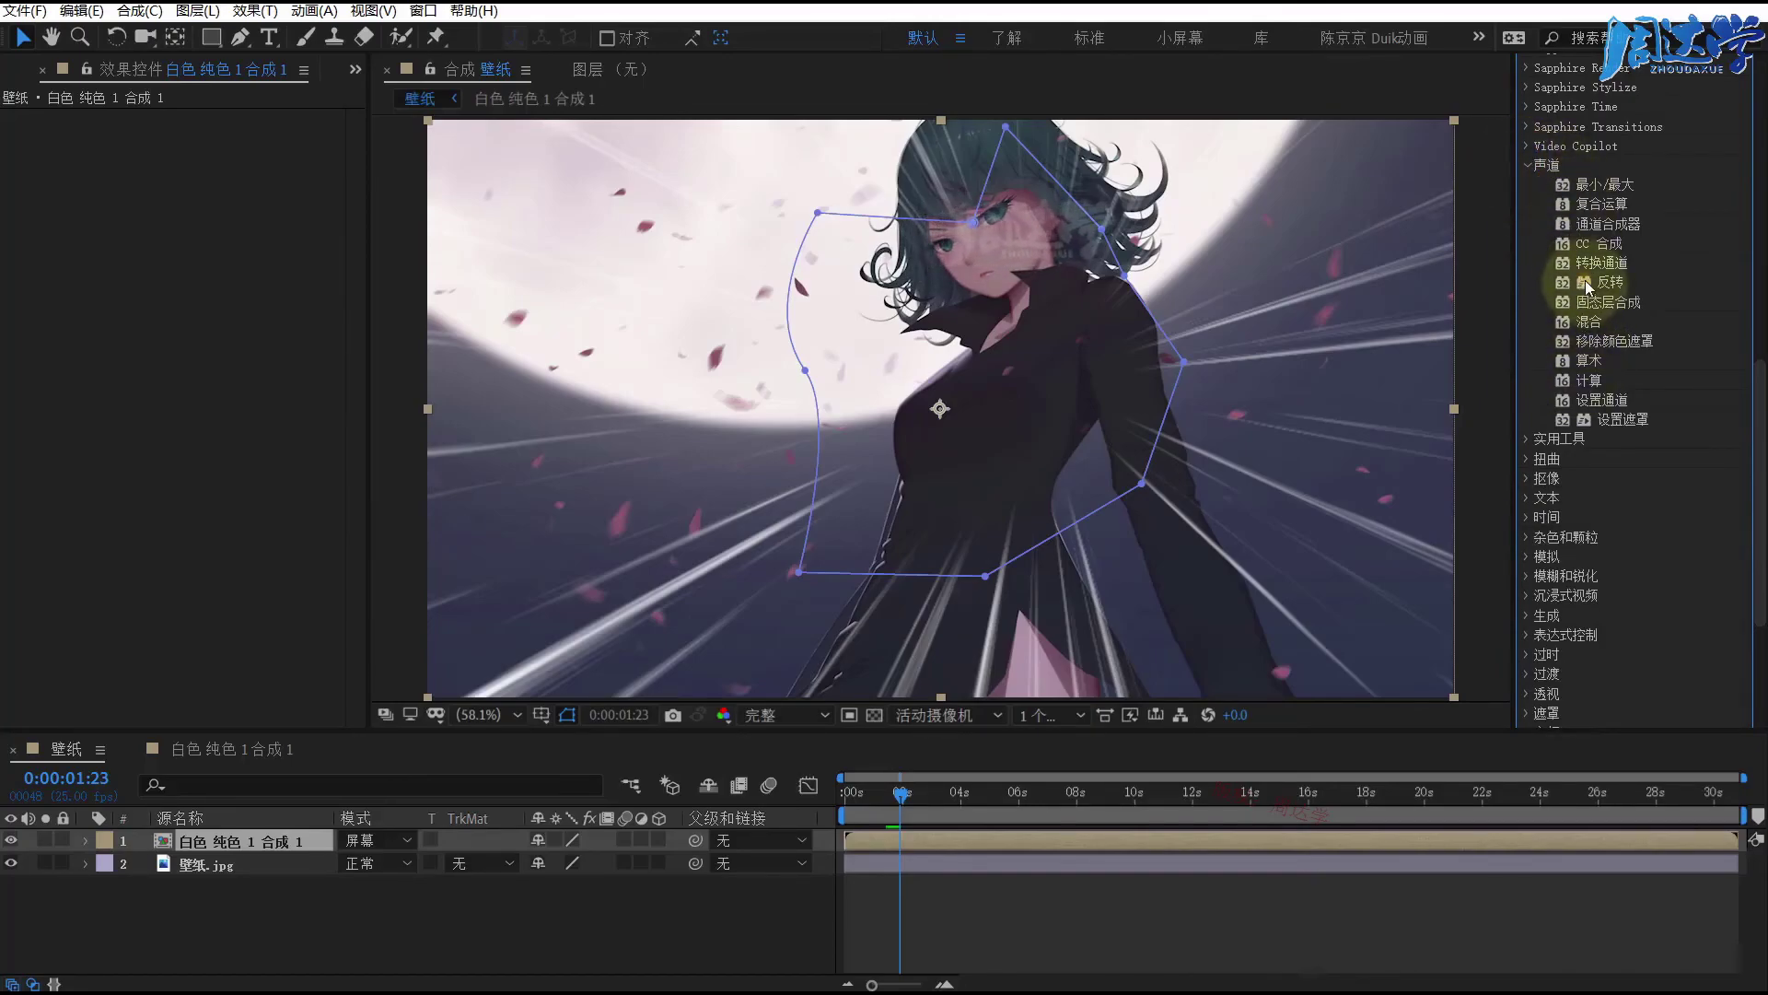
left_click(212, 832)
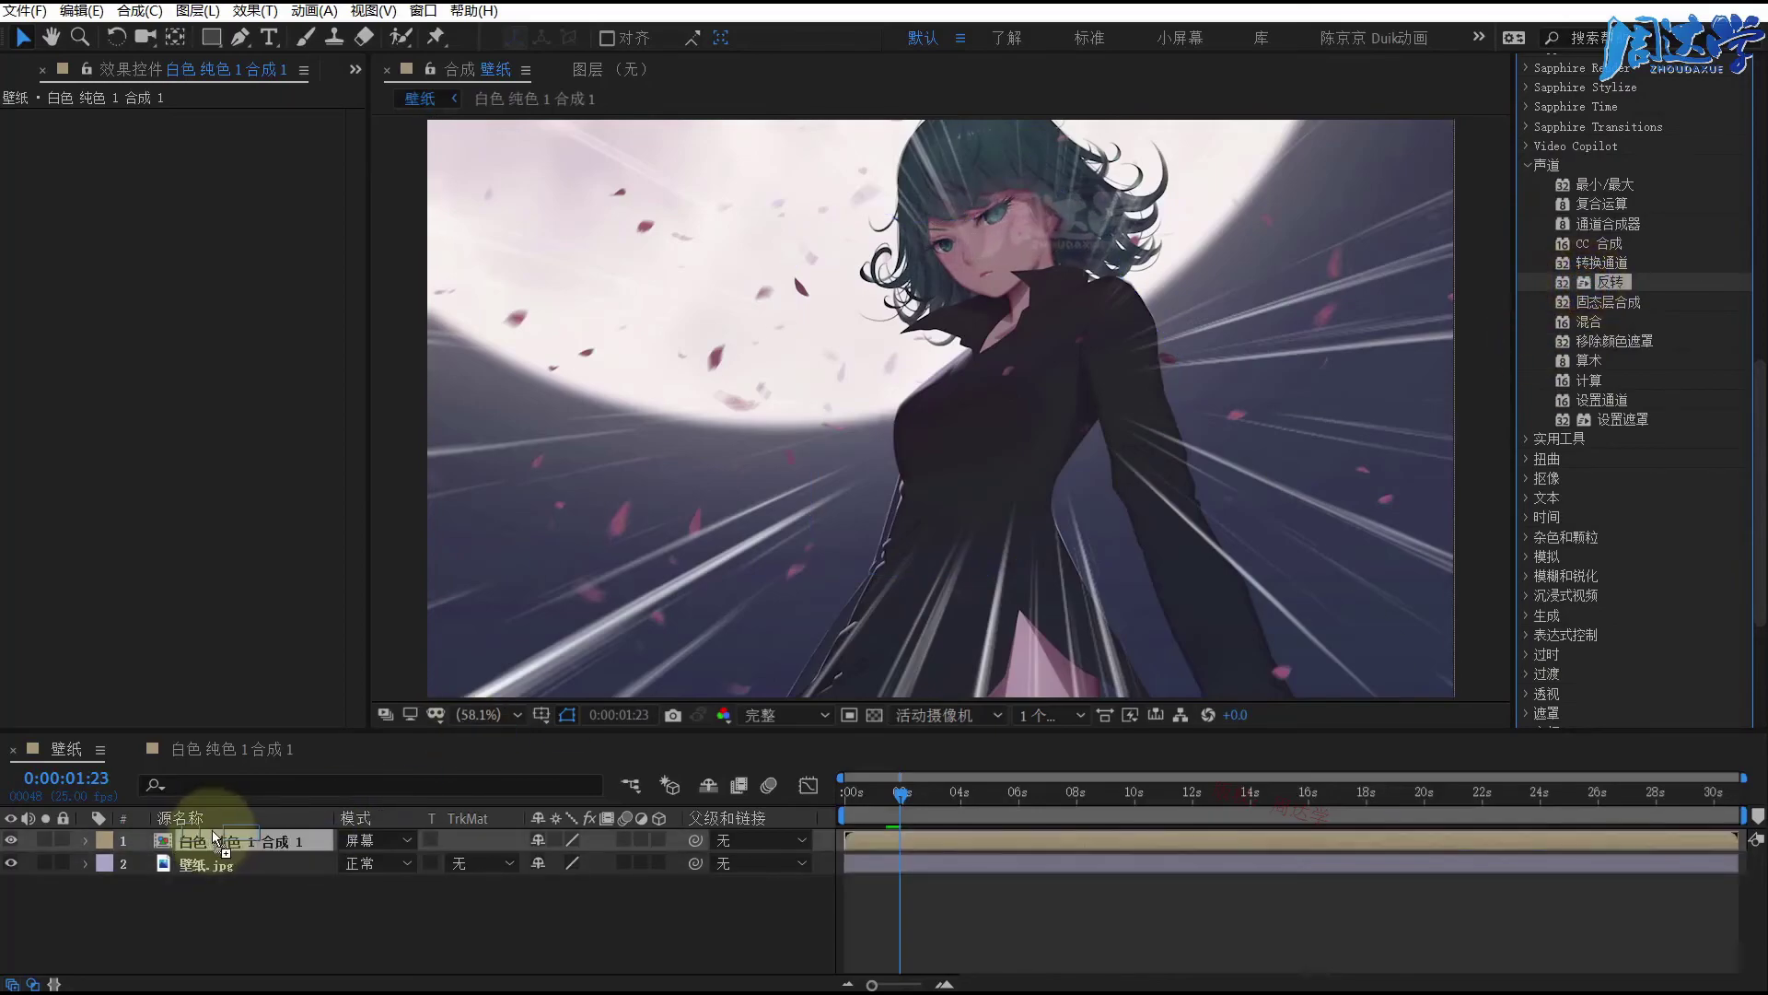
left_click_drag(211, 832, 215, 837)
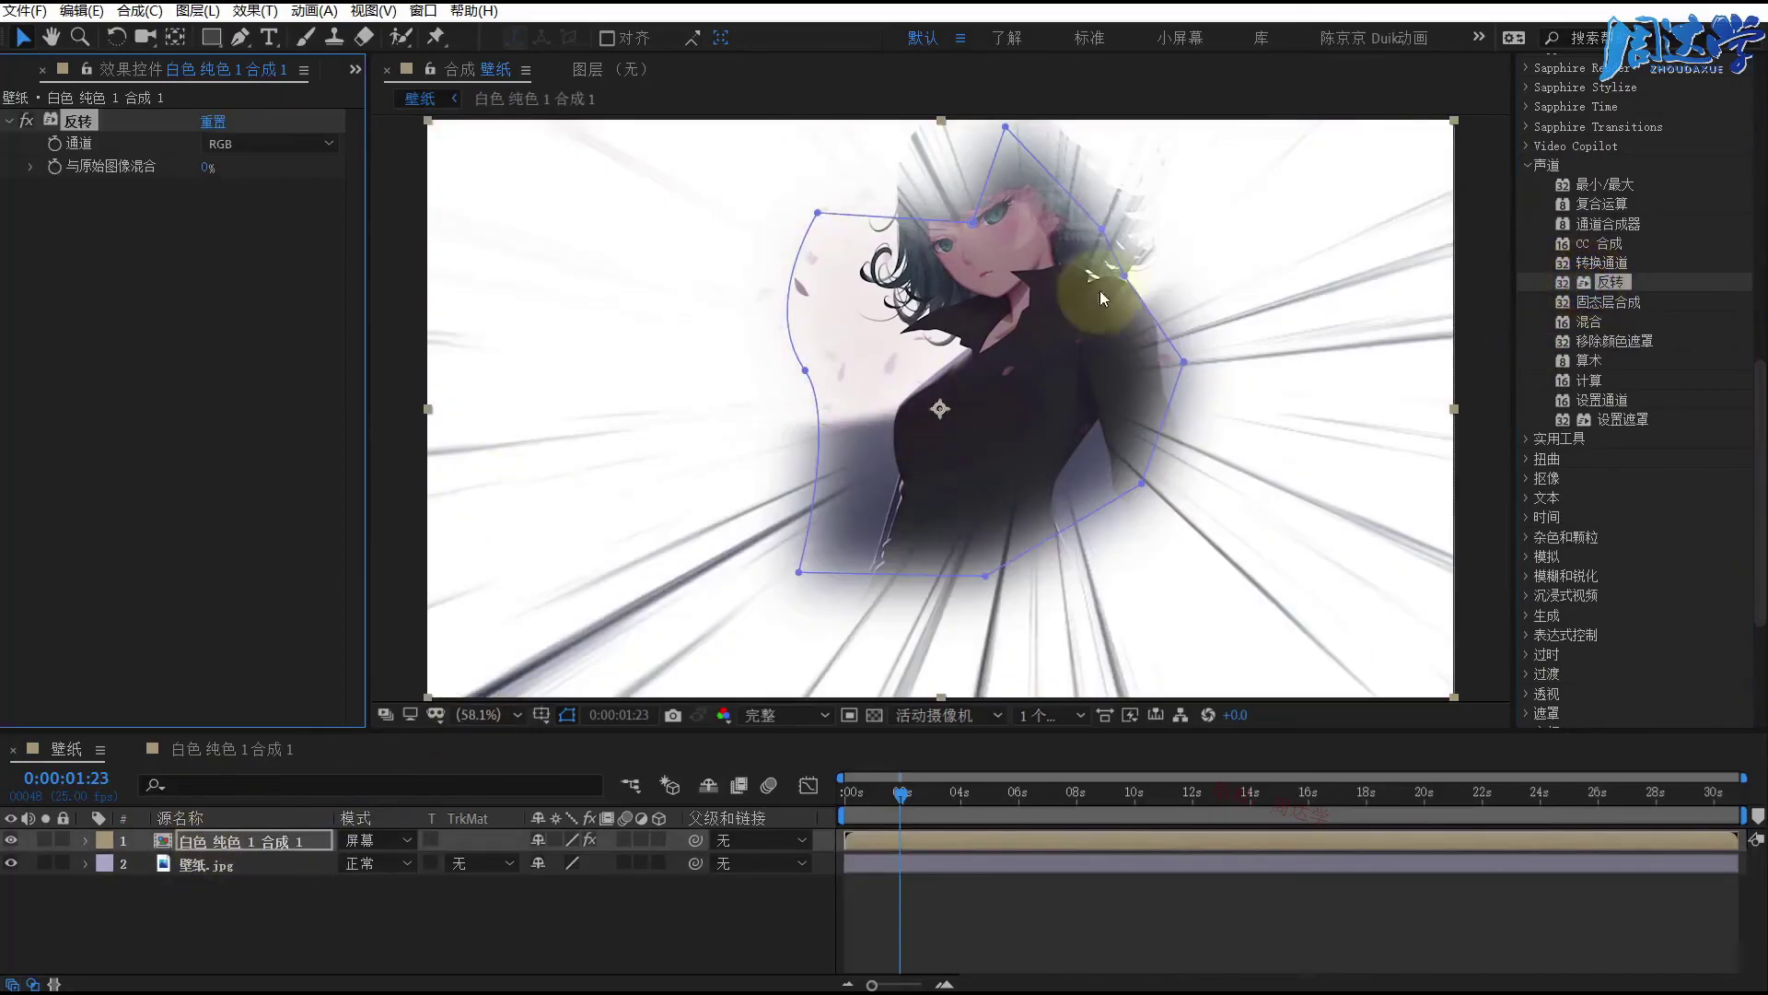
Step: Switch the speed-line layer's blend mode from Screen to Multiply (相乘) and preview the dark rays
left_click(359, 840)
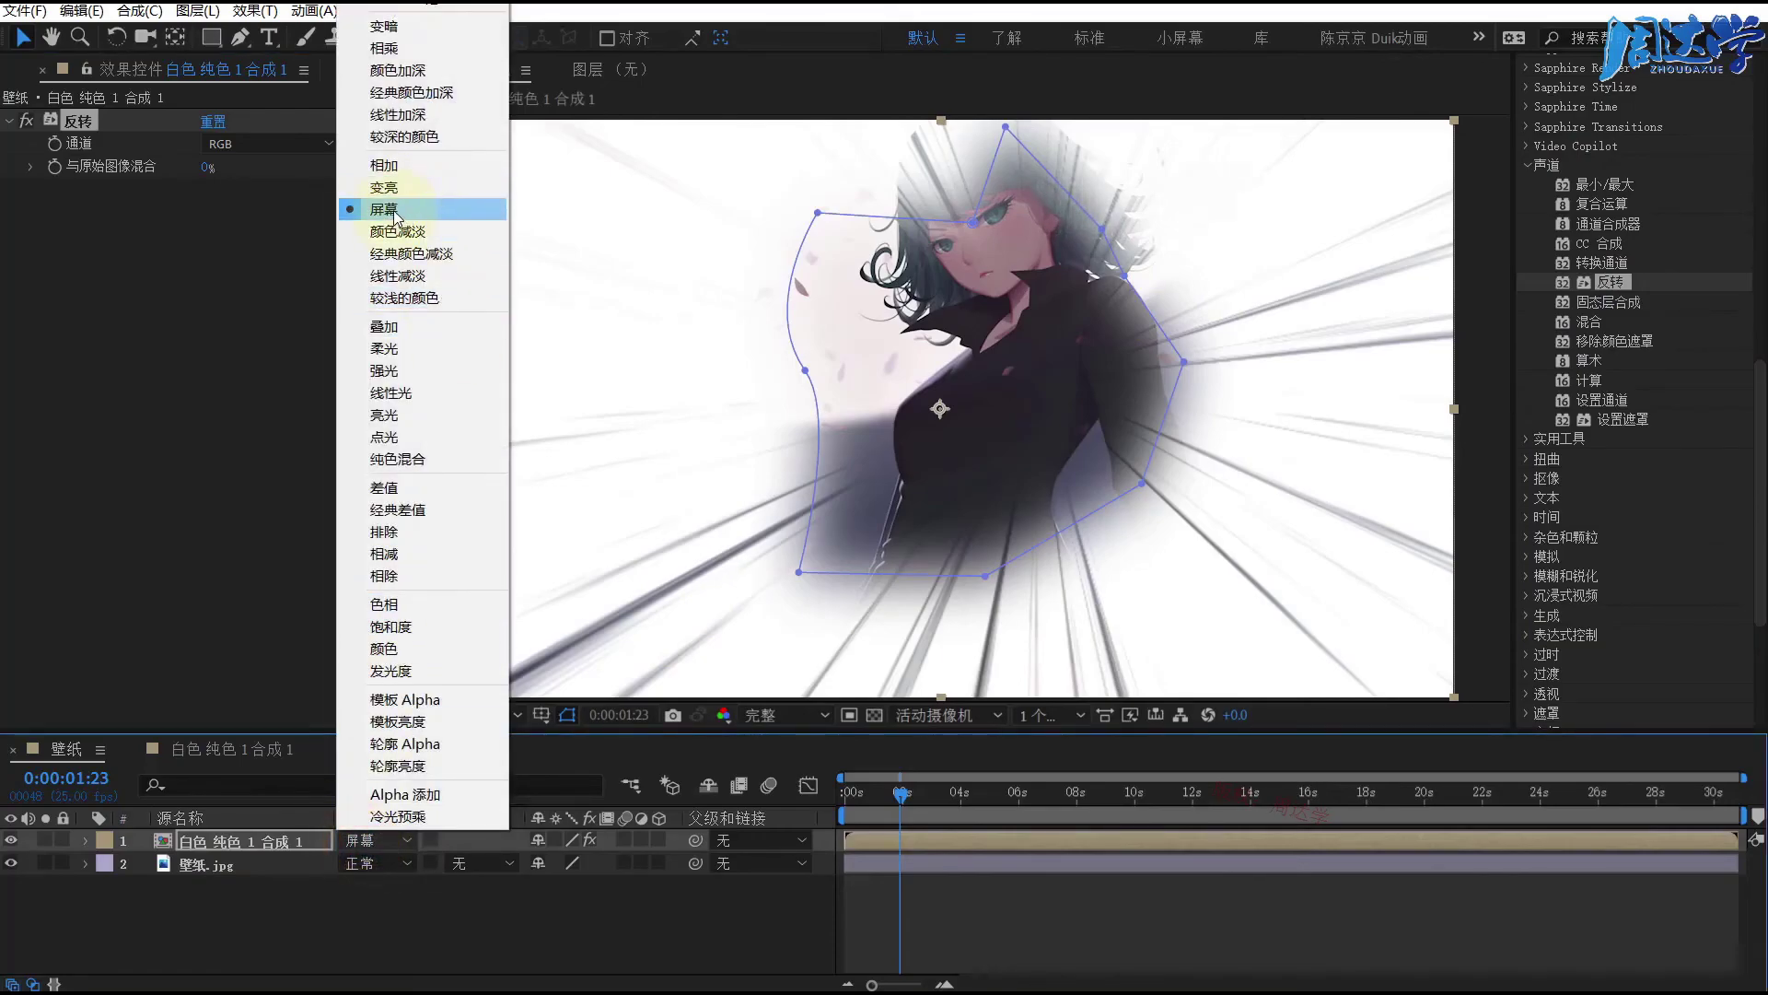
left_click(384, 48)
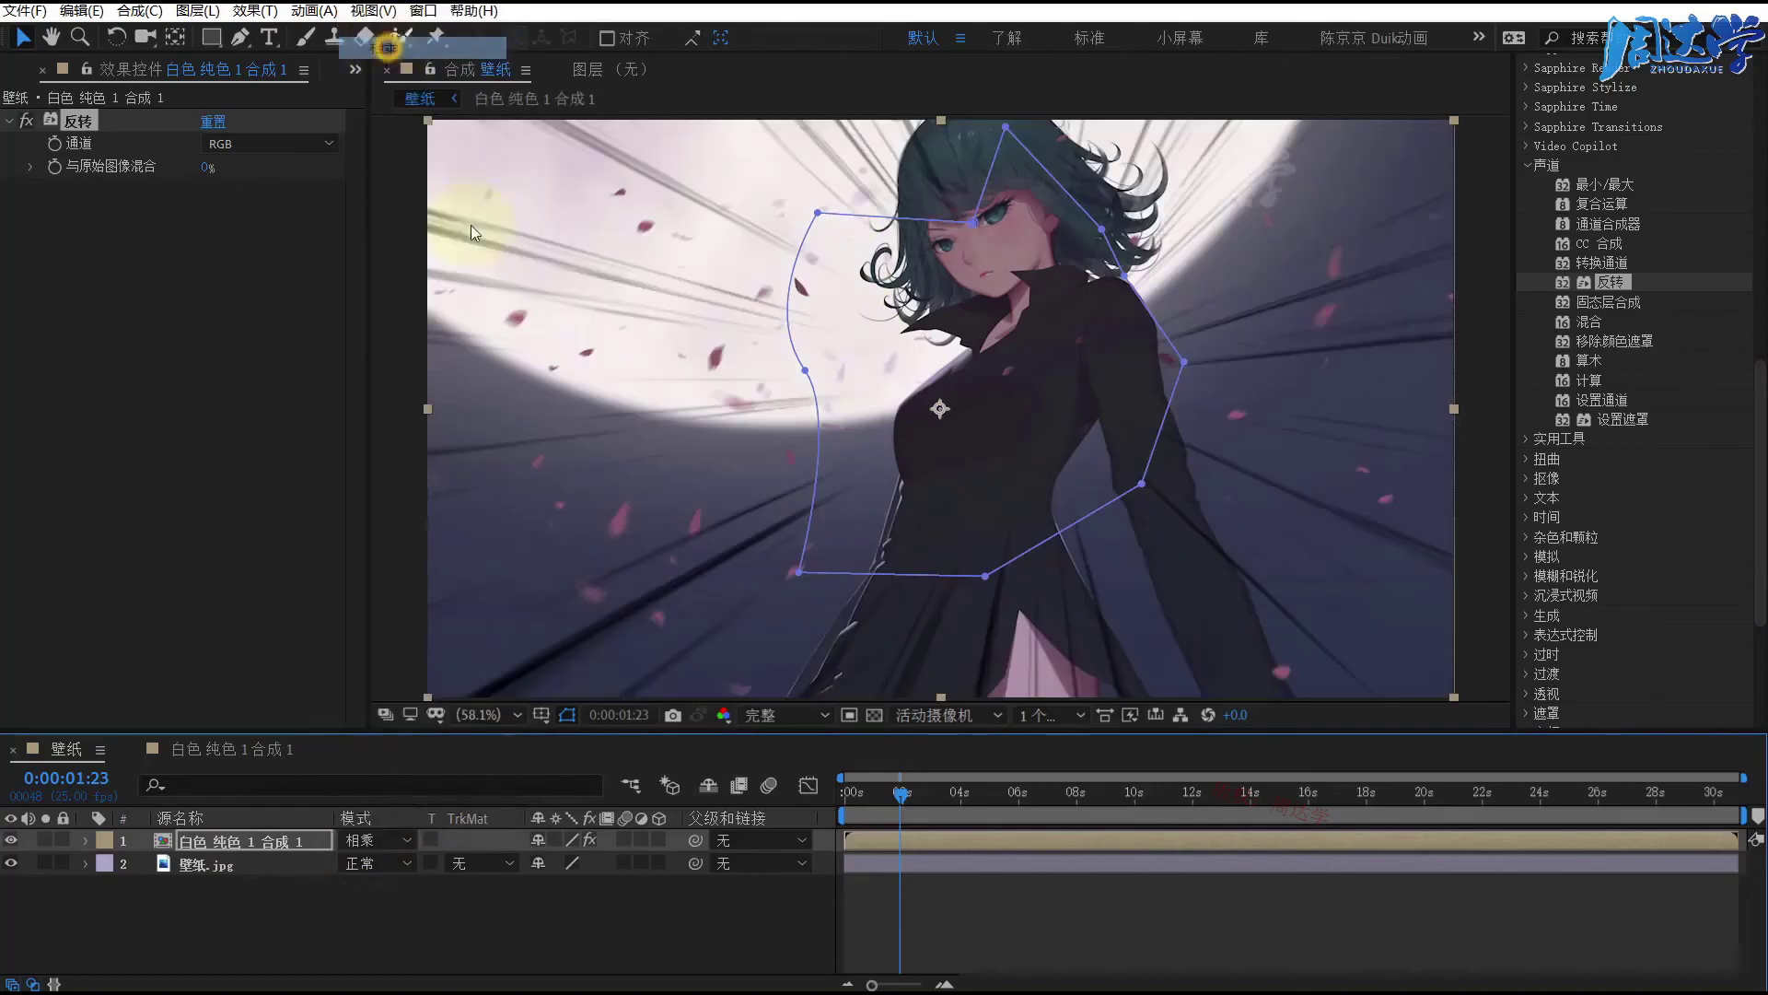
left_click(502, 910)
left_click_drag(892, 790, 862, 793)
key("space")
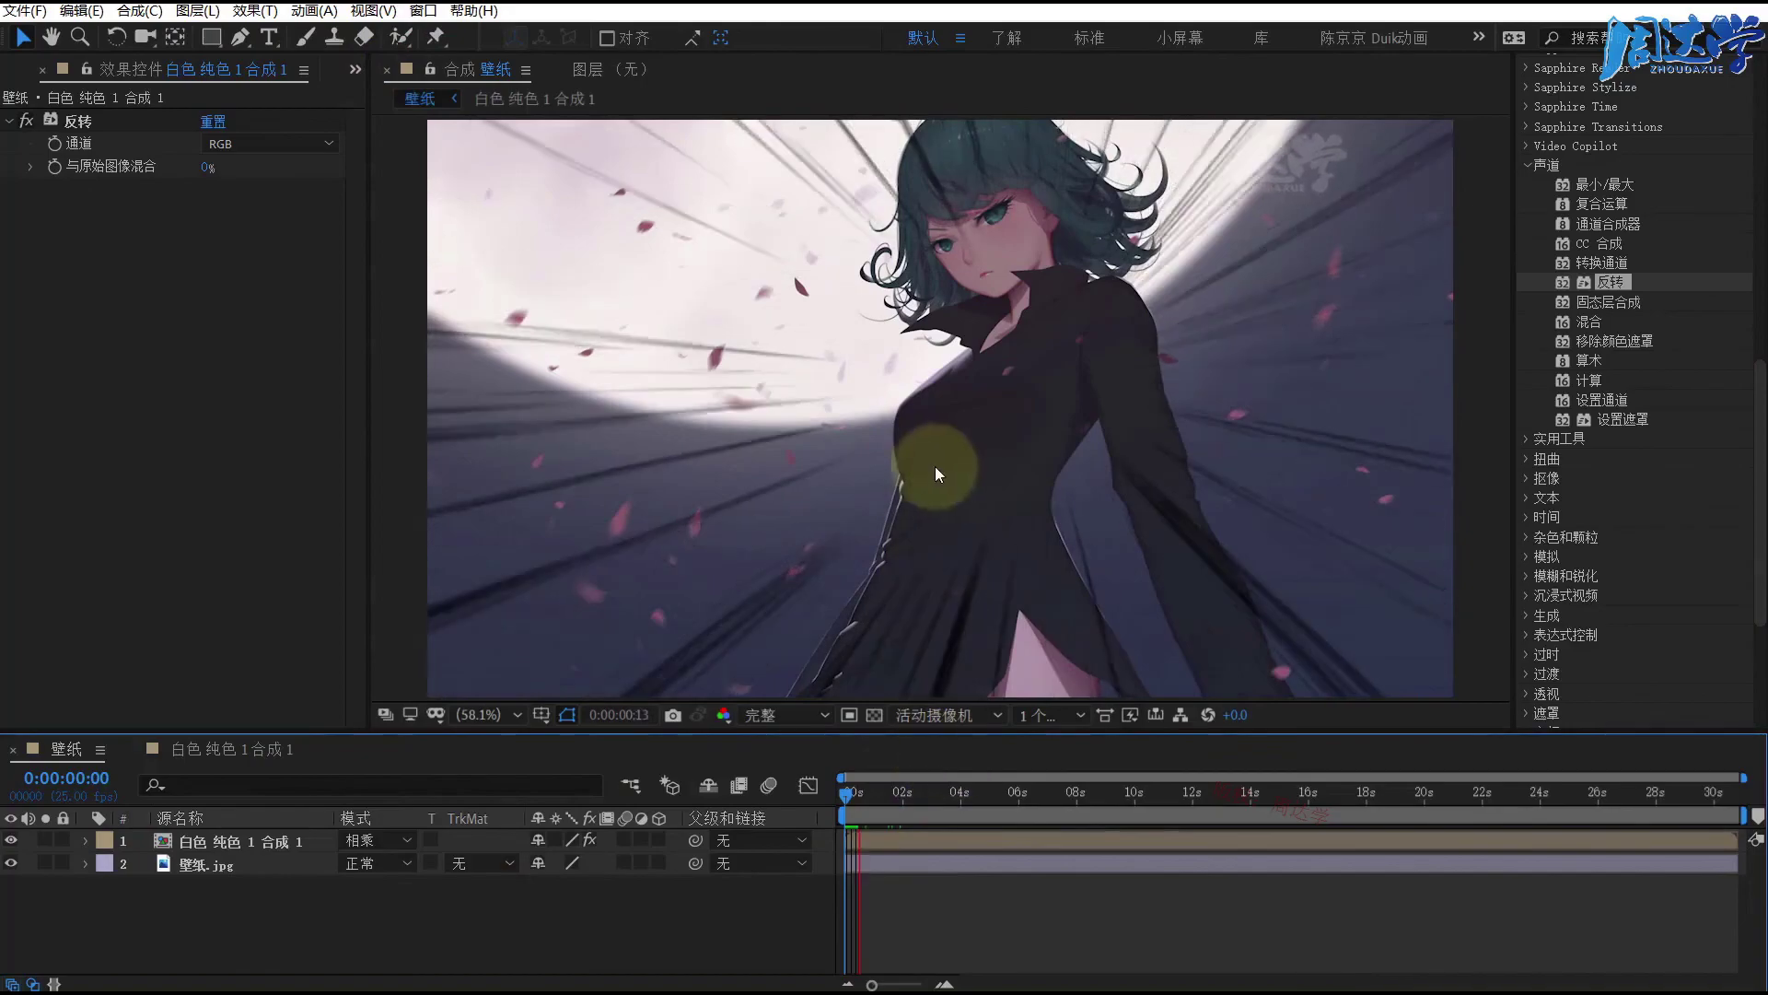
key("space")
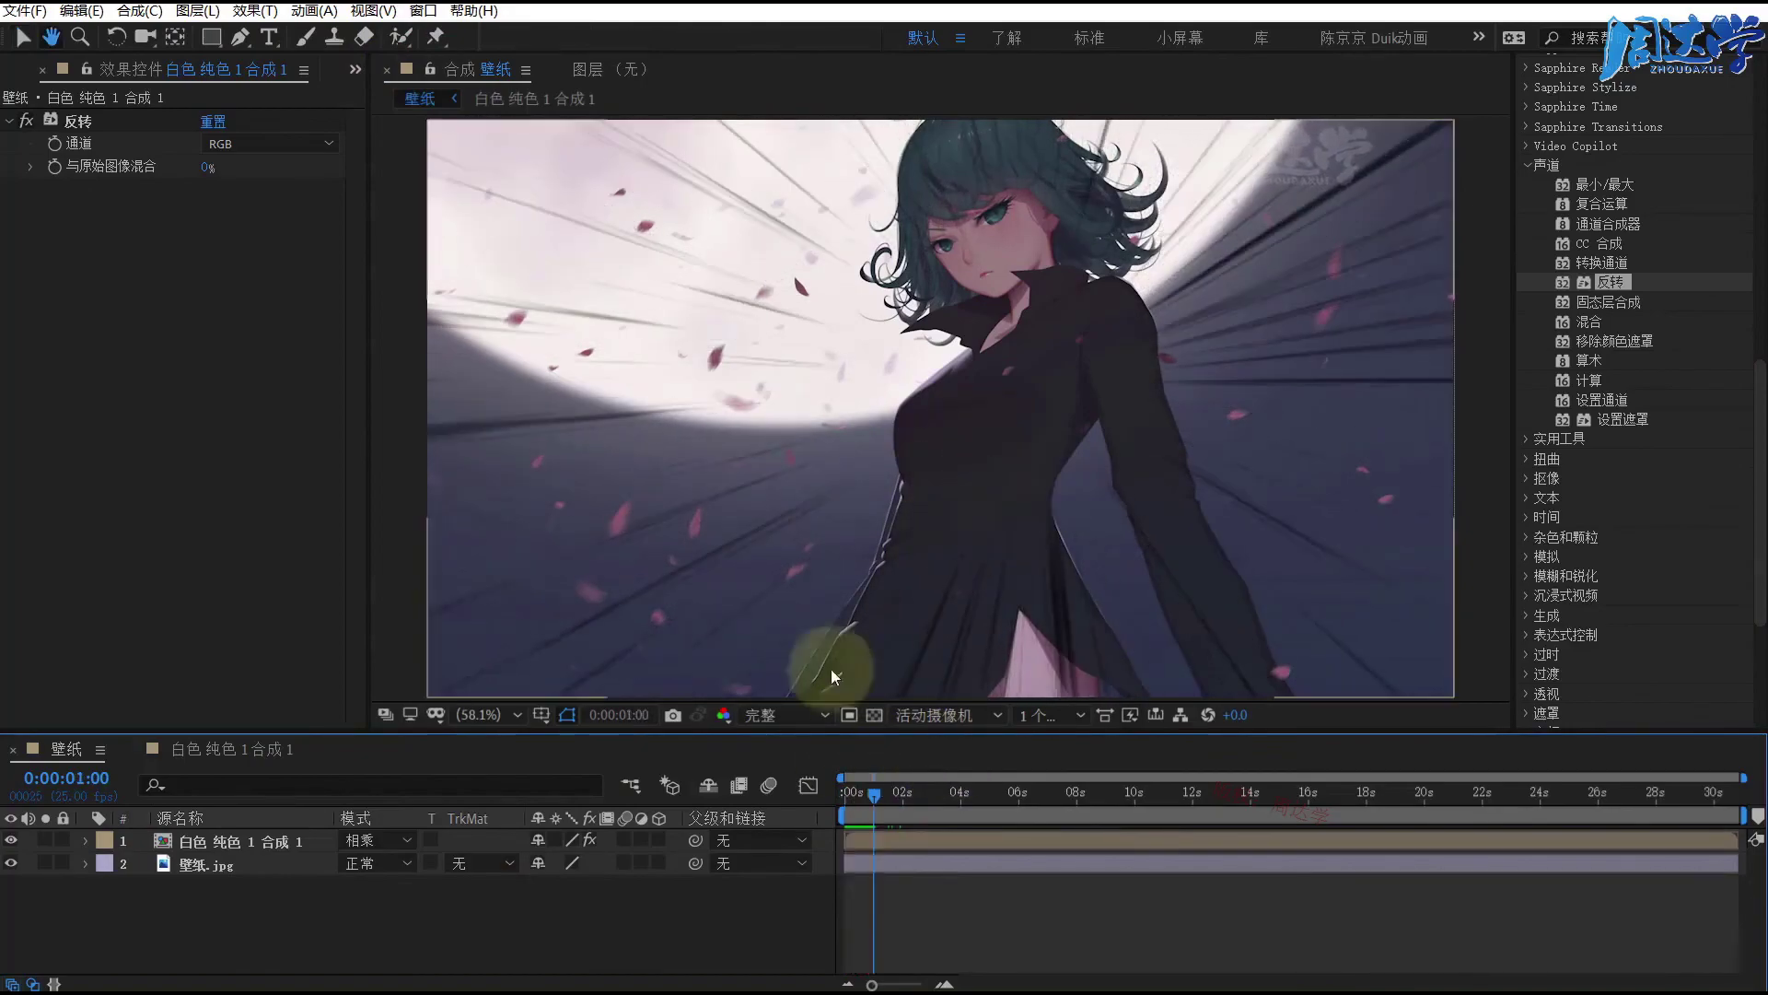